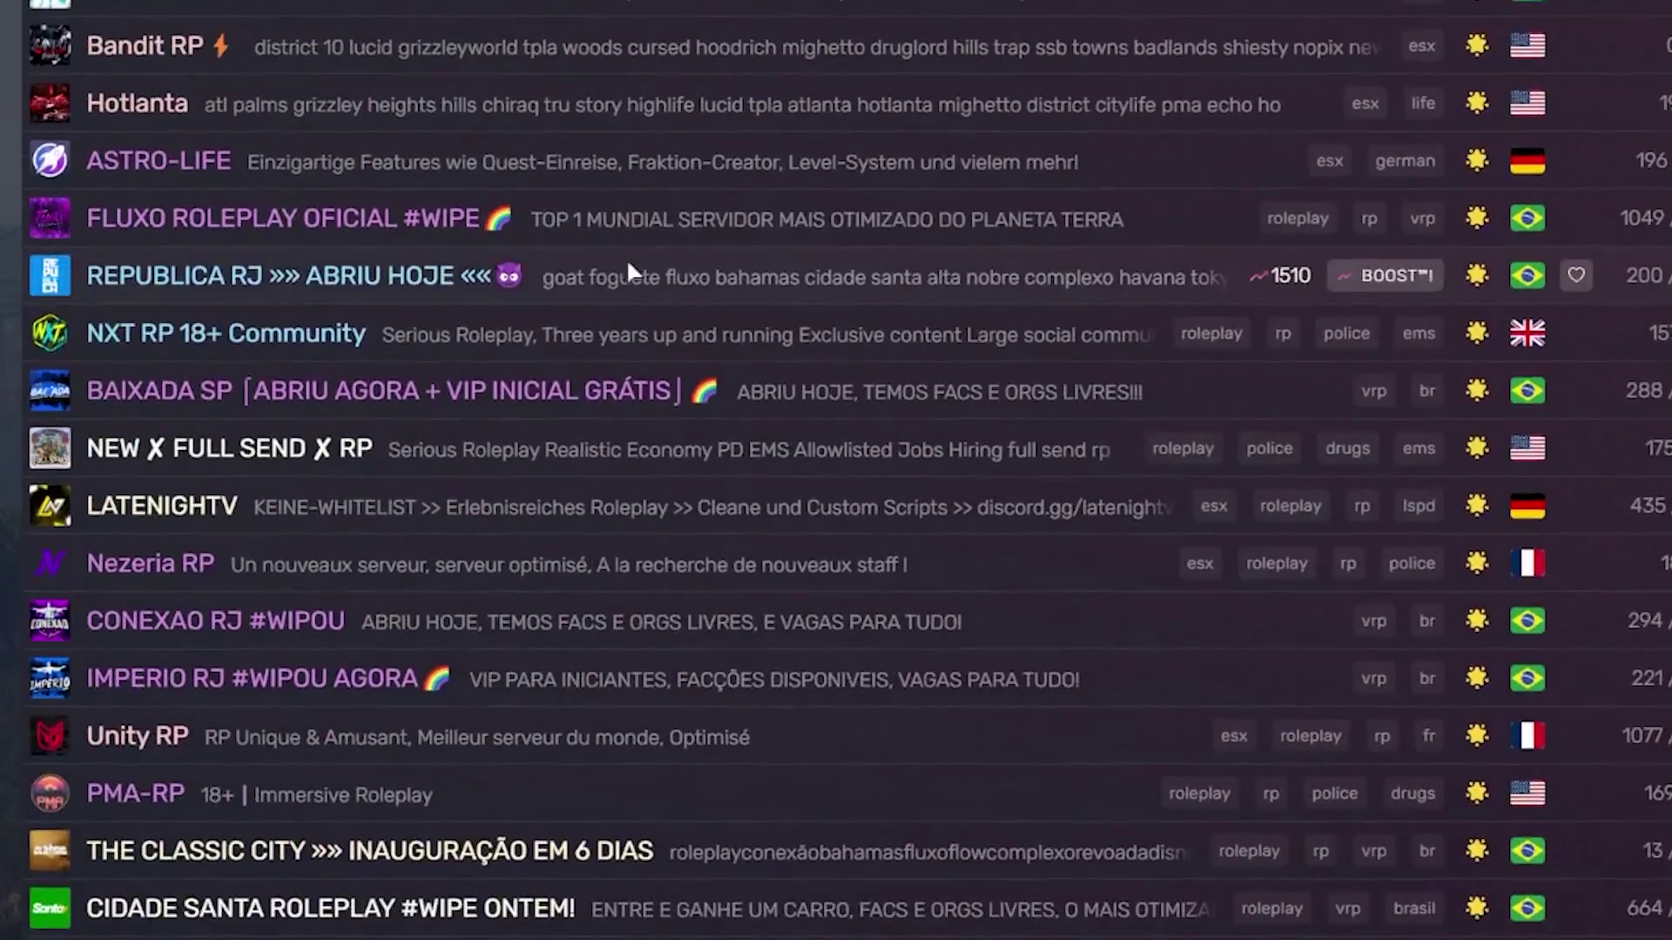
- Scroll the itzCuba install article to Step 1 and follow its DOWNLOAD FiveM link to fivem.net
{"action": "scroll", "coordinate": [627, 264], "scroll_direction": "up", "scroll_amount": 15}
{"action": "scroll", "coordinate": [527, 258], "scroll_direction": "down", "scroll_amount": 5}
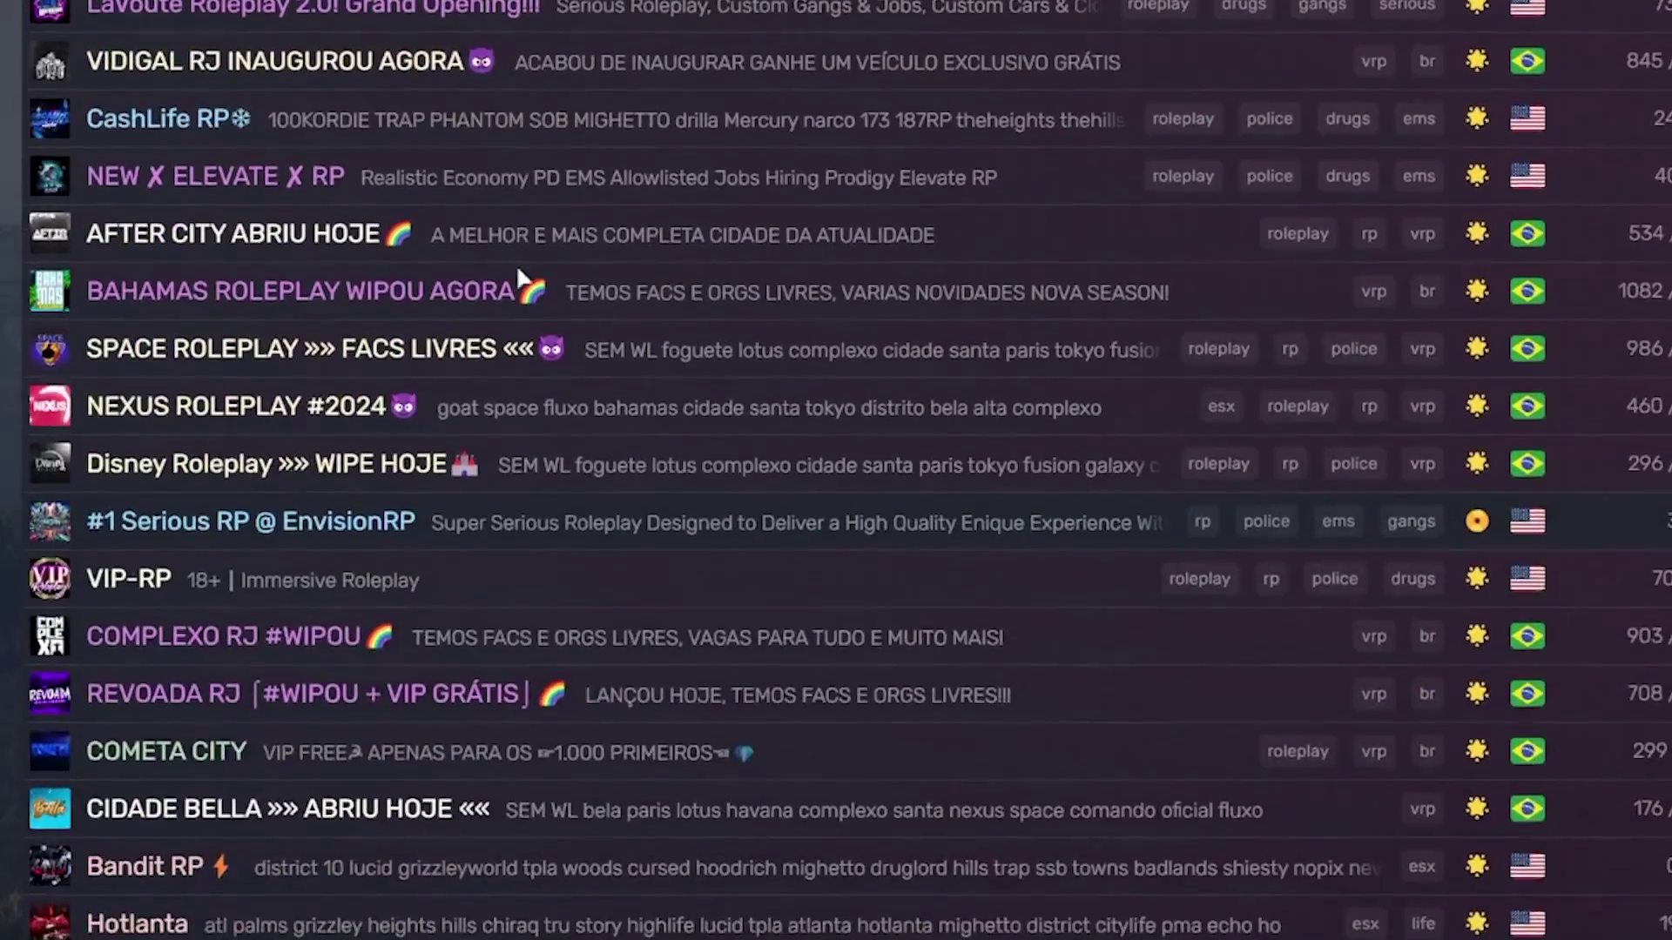
{"action": "scroll", "coordinate": [632, 332], "scroll_direction": "up", "scroll_amount": 5}
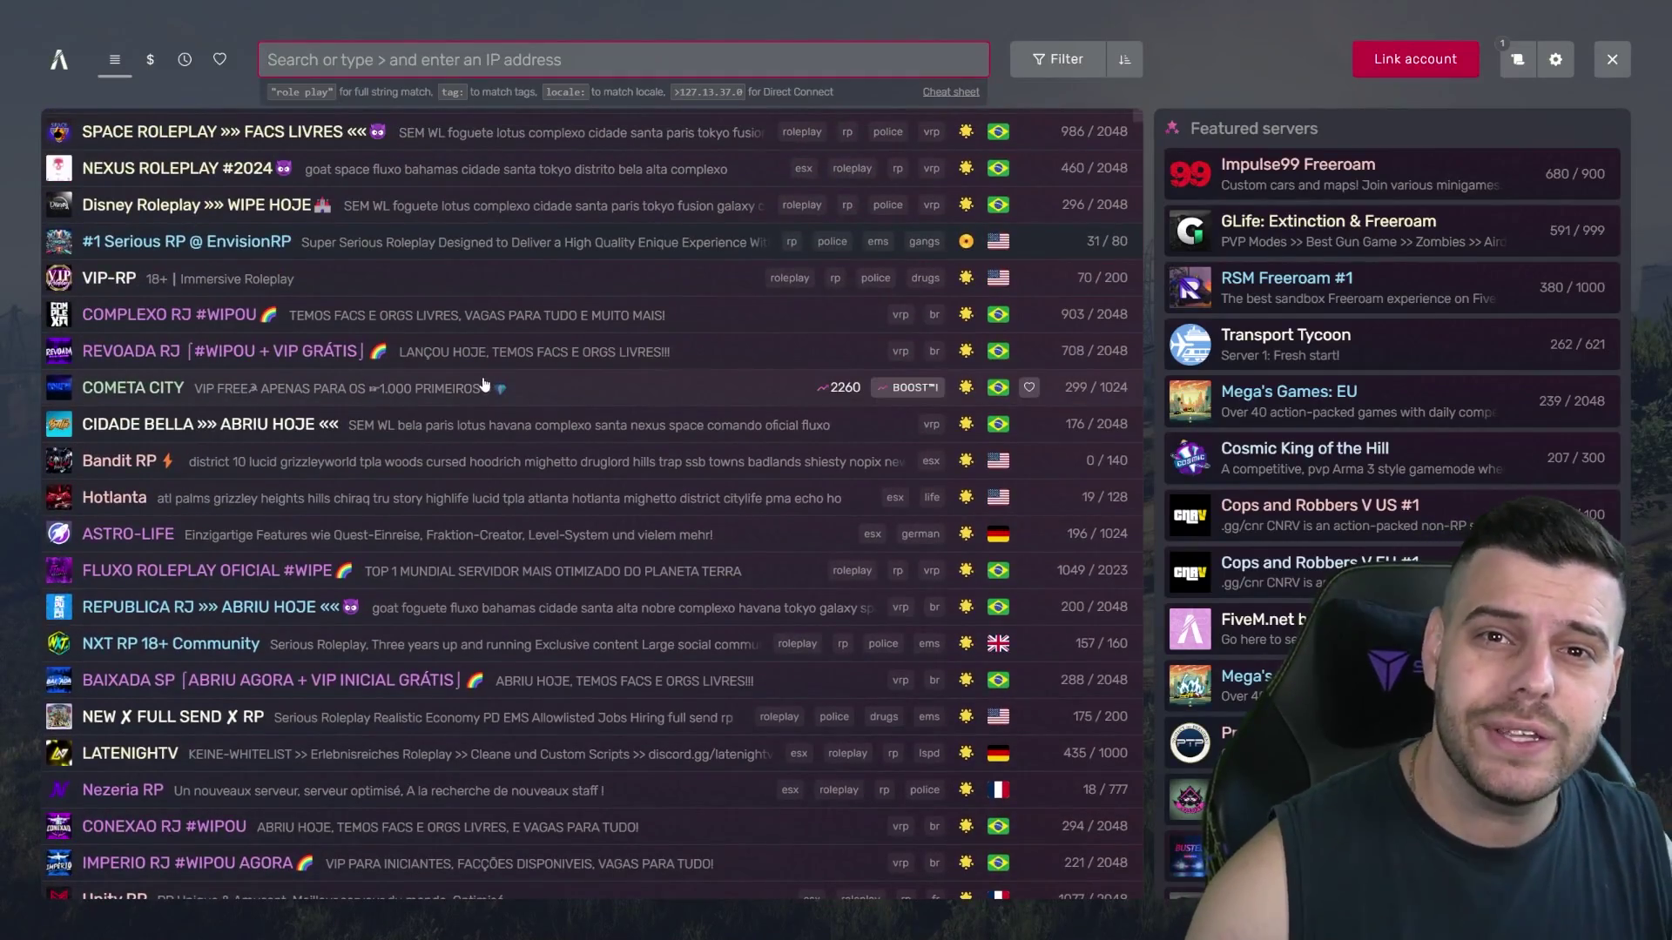
{"action": "scroll", "coordinate": [492, 383], "scroll_direction": "down", "scroll_amount": 5}
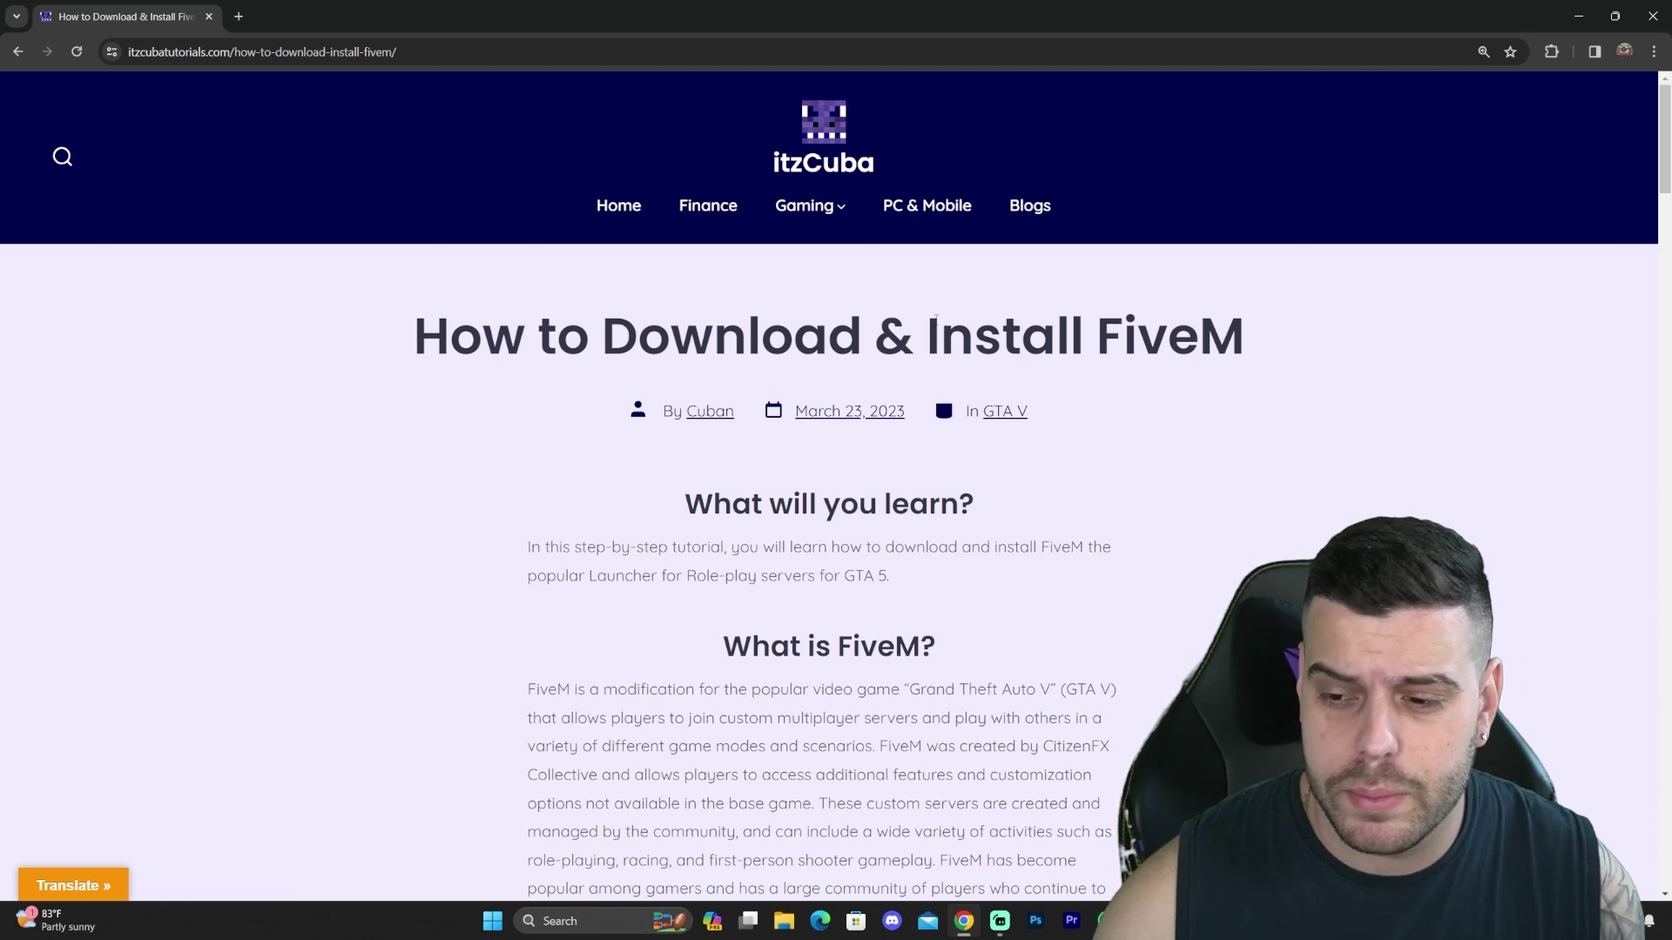
{"action": "scroll", "coordinate": [936, 319], "scroll_direction": "down", "scroll_amount": 13}
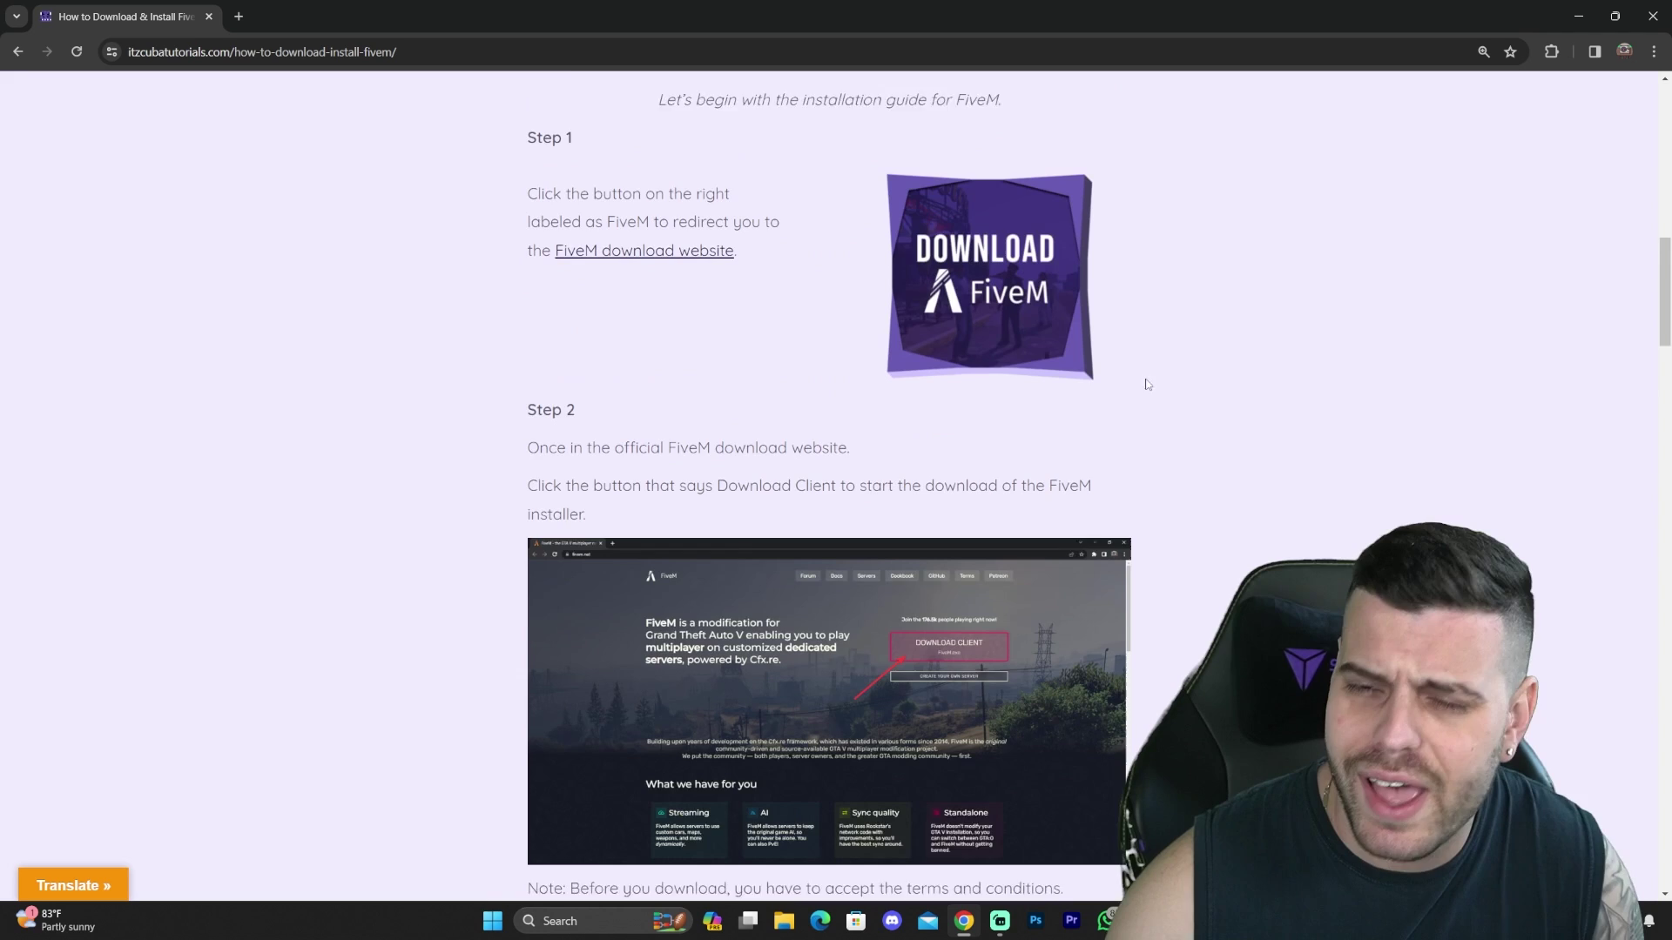
{"action": "scroll", "coordinate": [1149, 381], "scroll_direction": "down", "scroll_amount": 10}
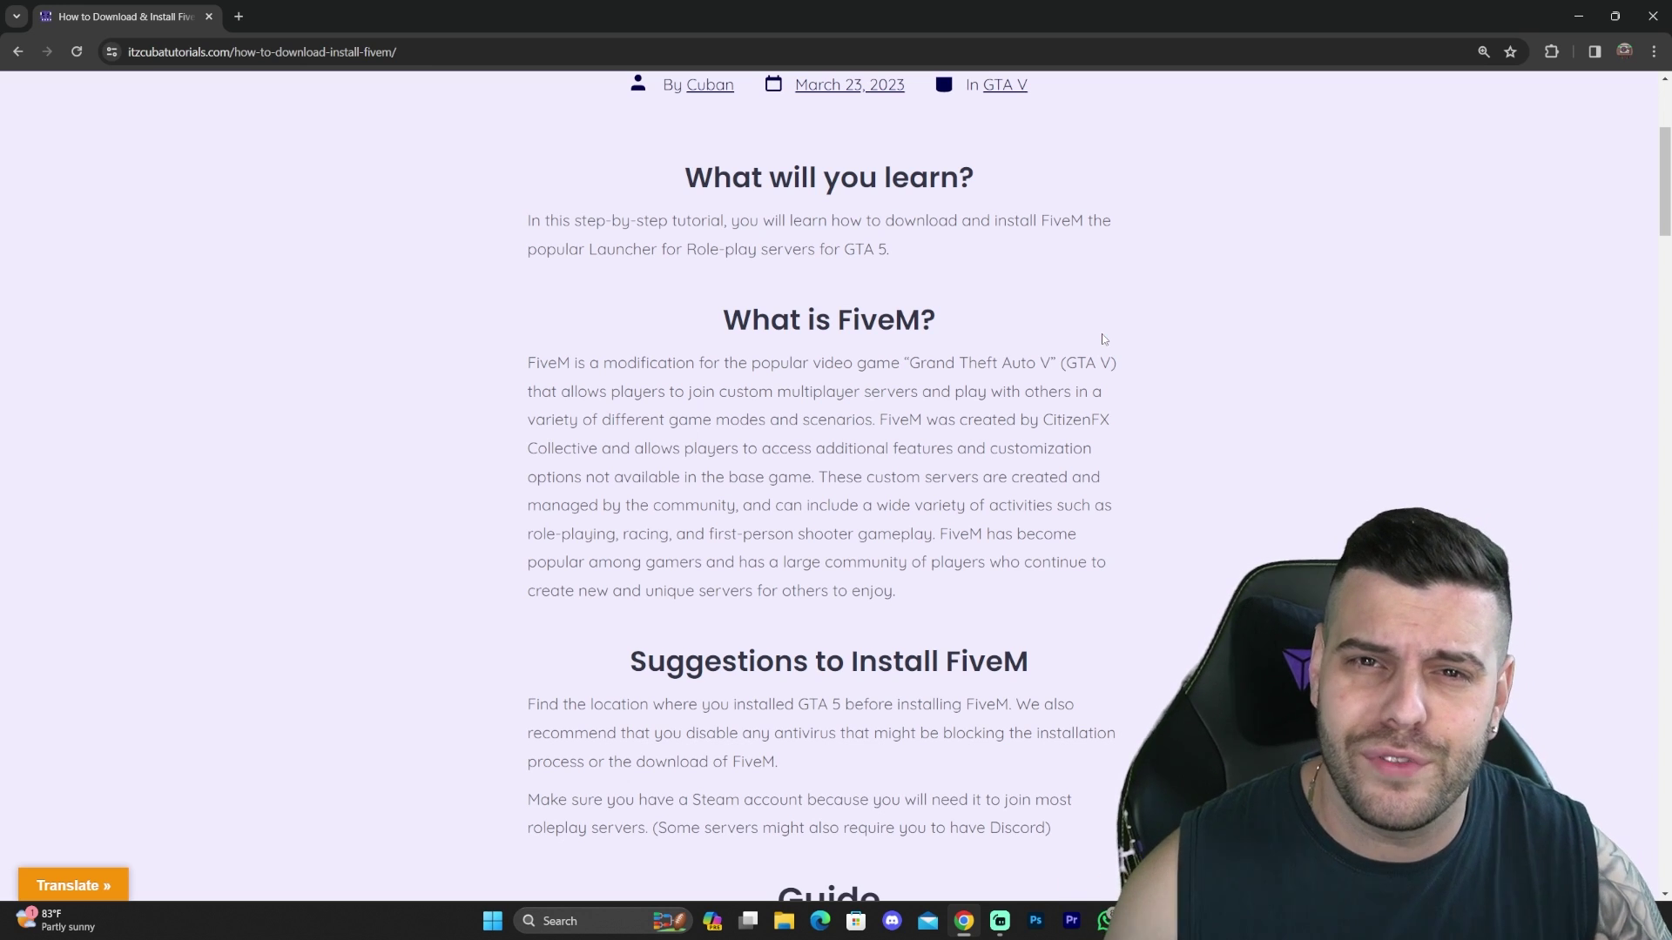
{"action": "scroll", "coordinate": [1118, 328], "scroll_direction": "down", "scroll_amount": 7}
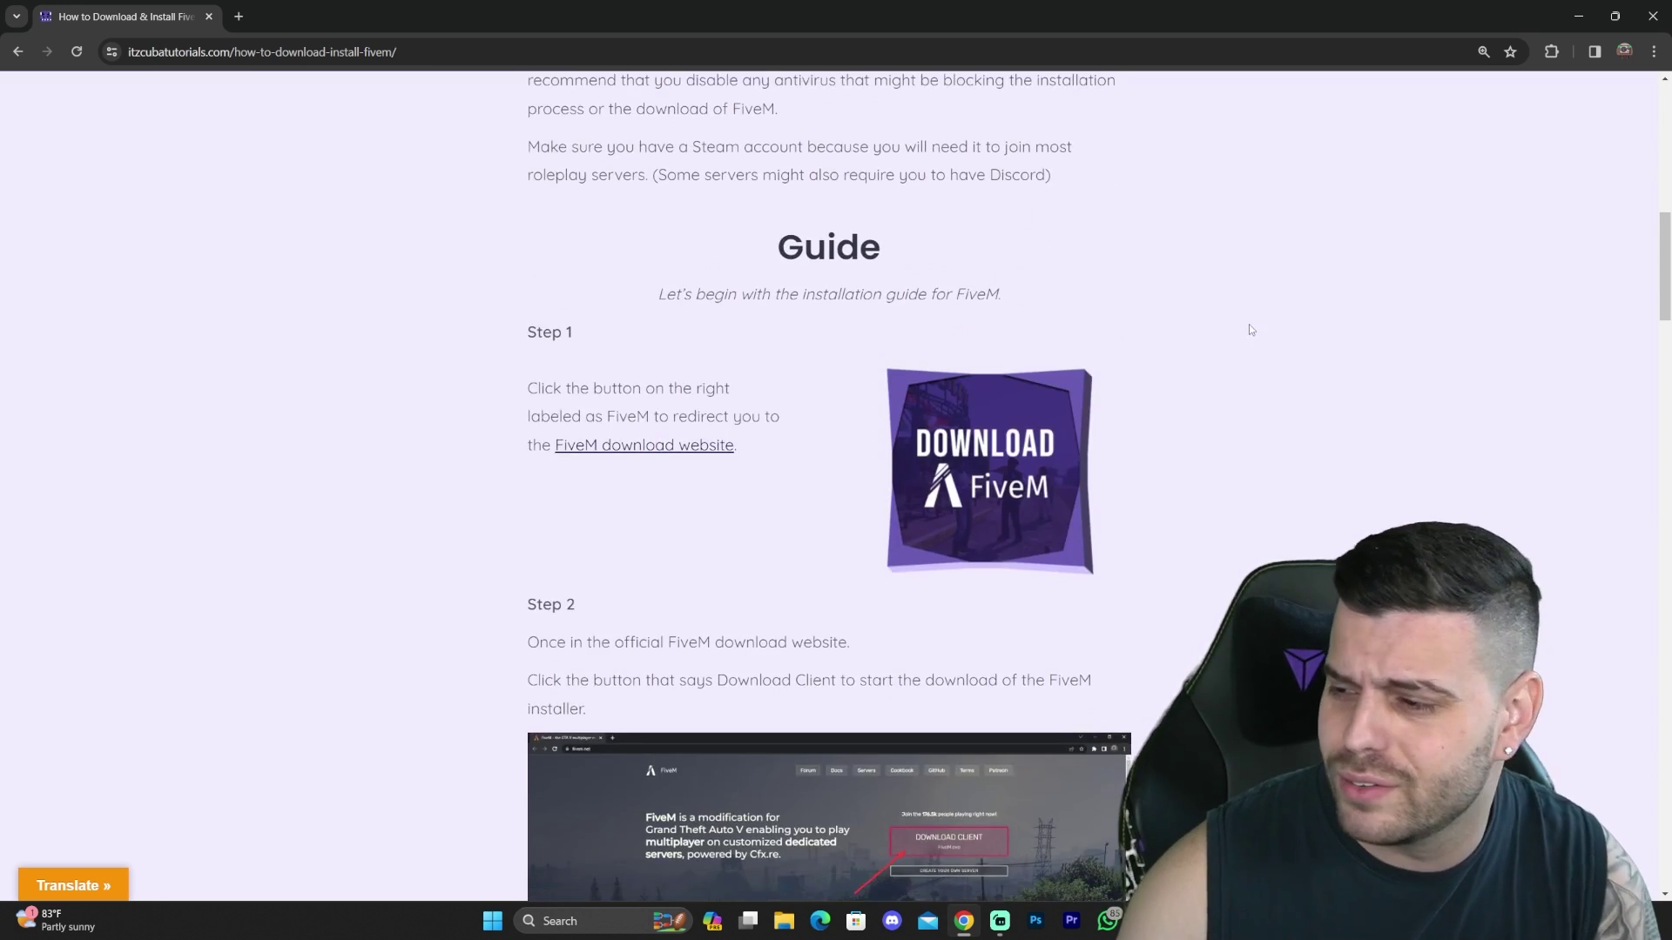
{"action": "scroll", "coordinate": [1232, 320], "scroll_direction": "up", "scroll_amount": 8}
{"action": "scroll", "coordinate": [1146, 296], "scroll_direction": "down", "scroll_amount": 10}
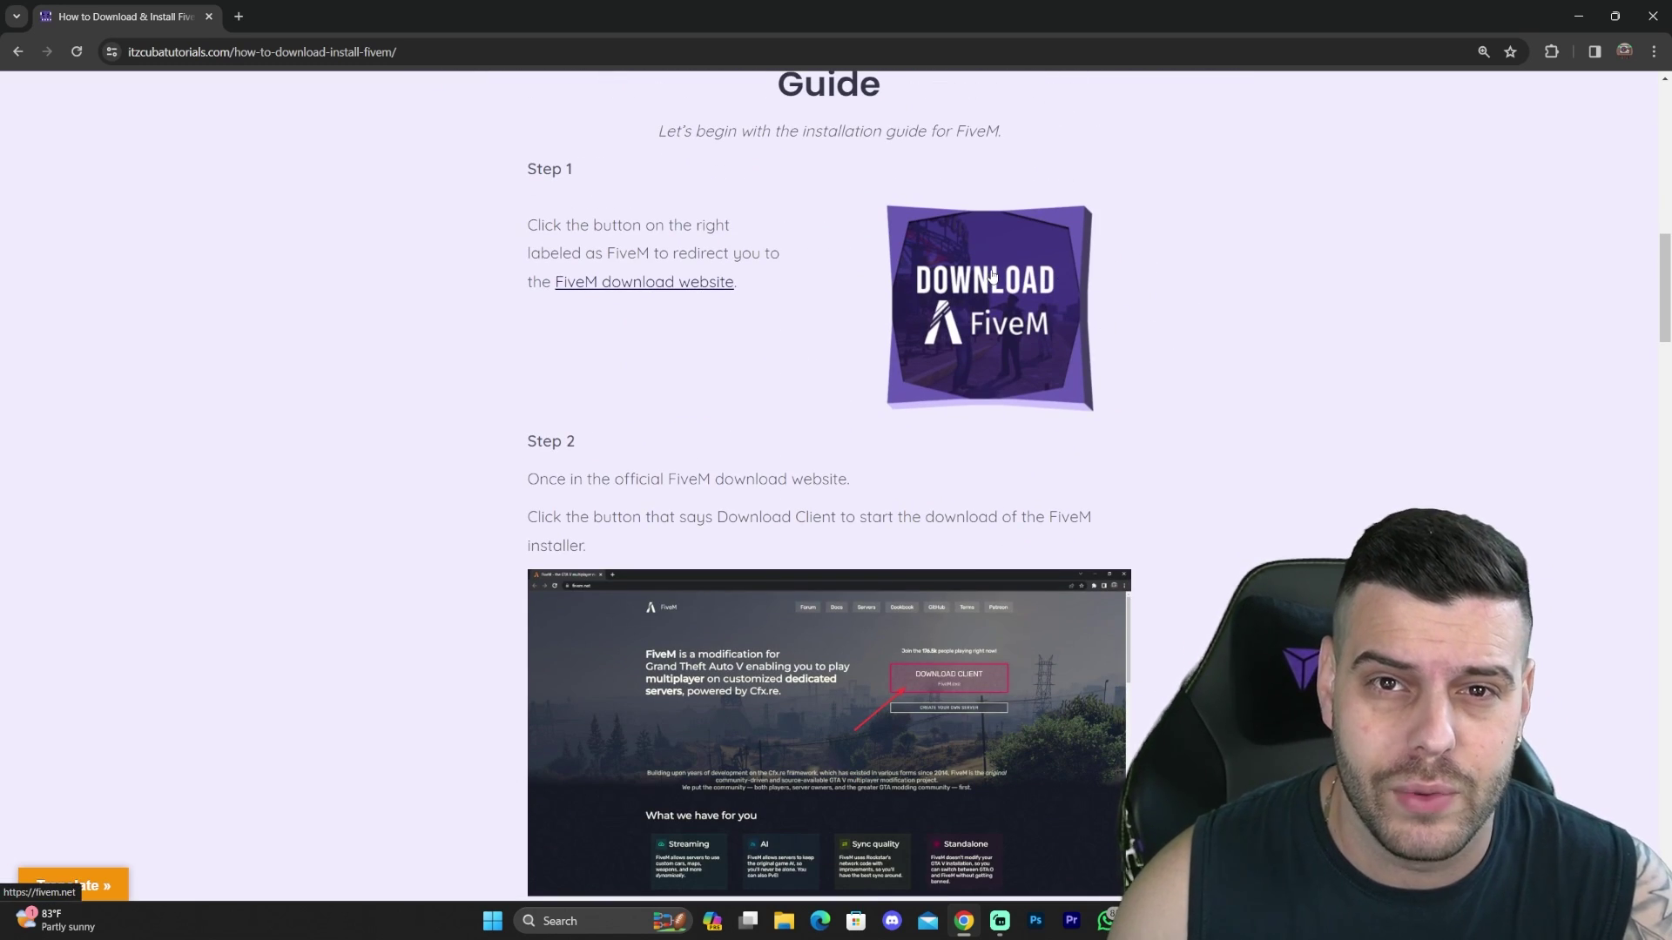
{"action": "left_click", "coordinate": [992, 275]}
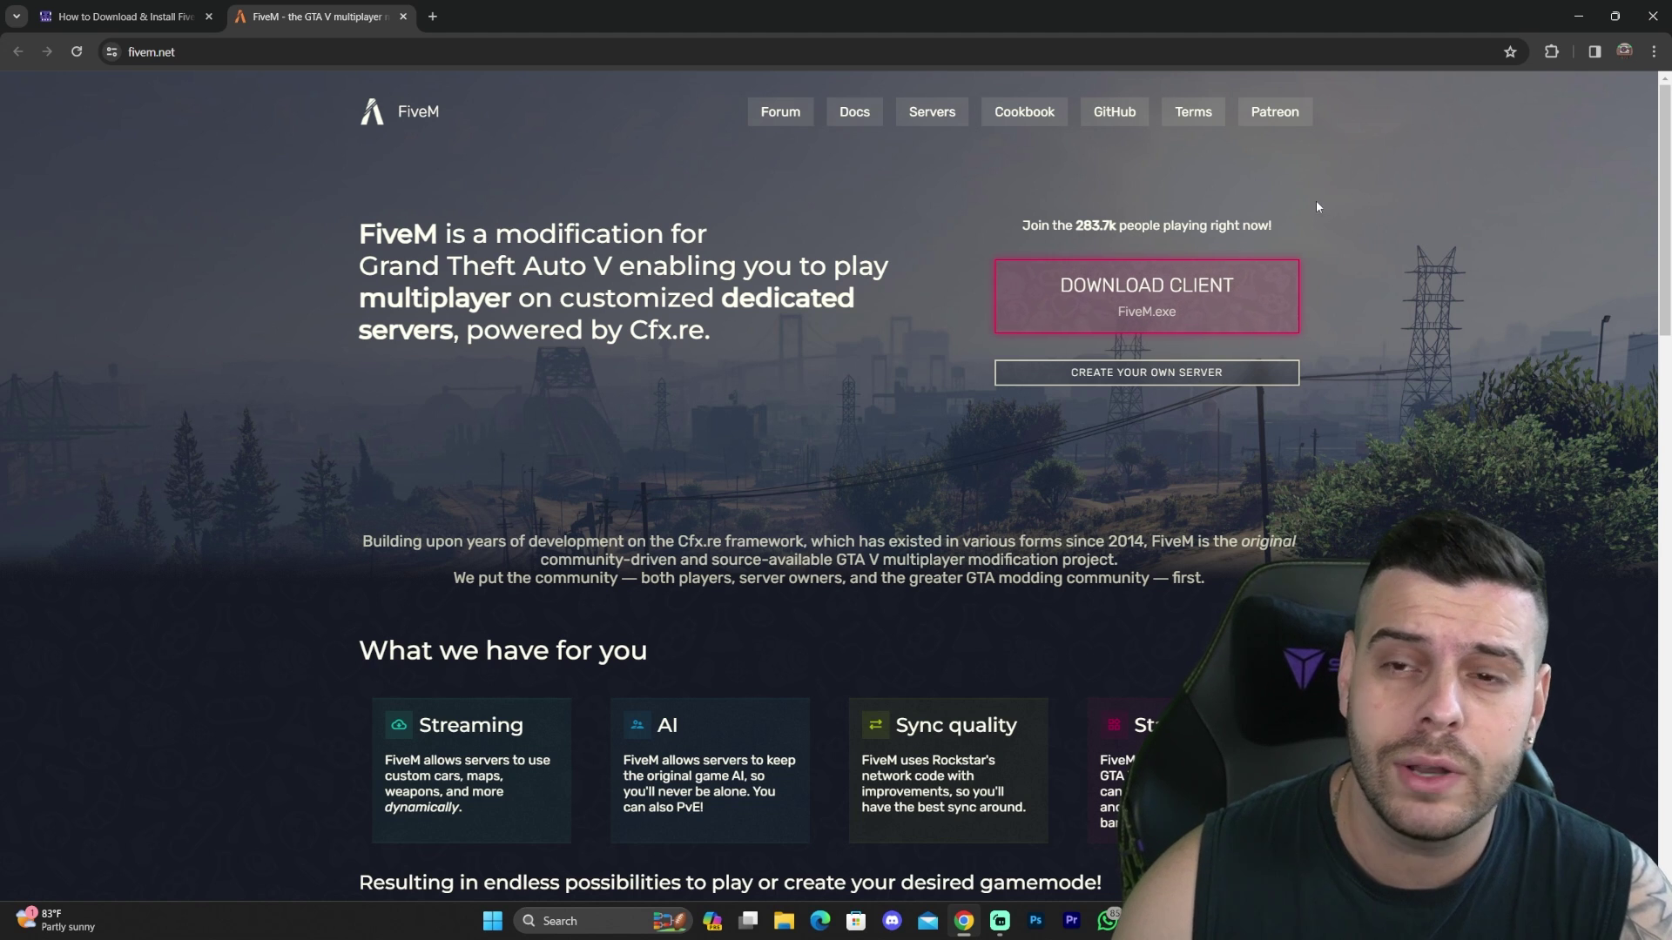
- Download the FiveM client, agreeing to the terms and saving FiveM.exe to Downloads
{"action": "left_click", "coordinate": [1256, 303]}
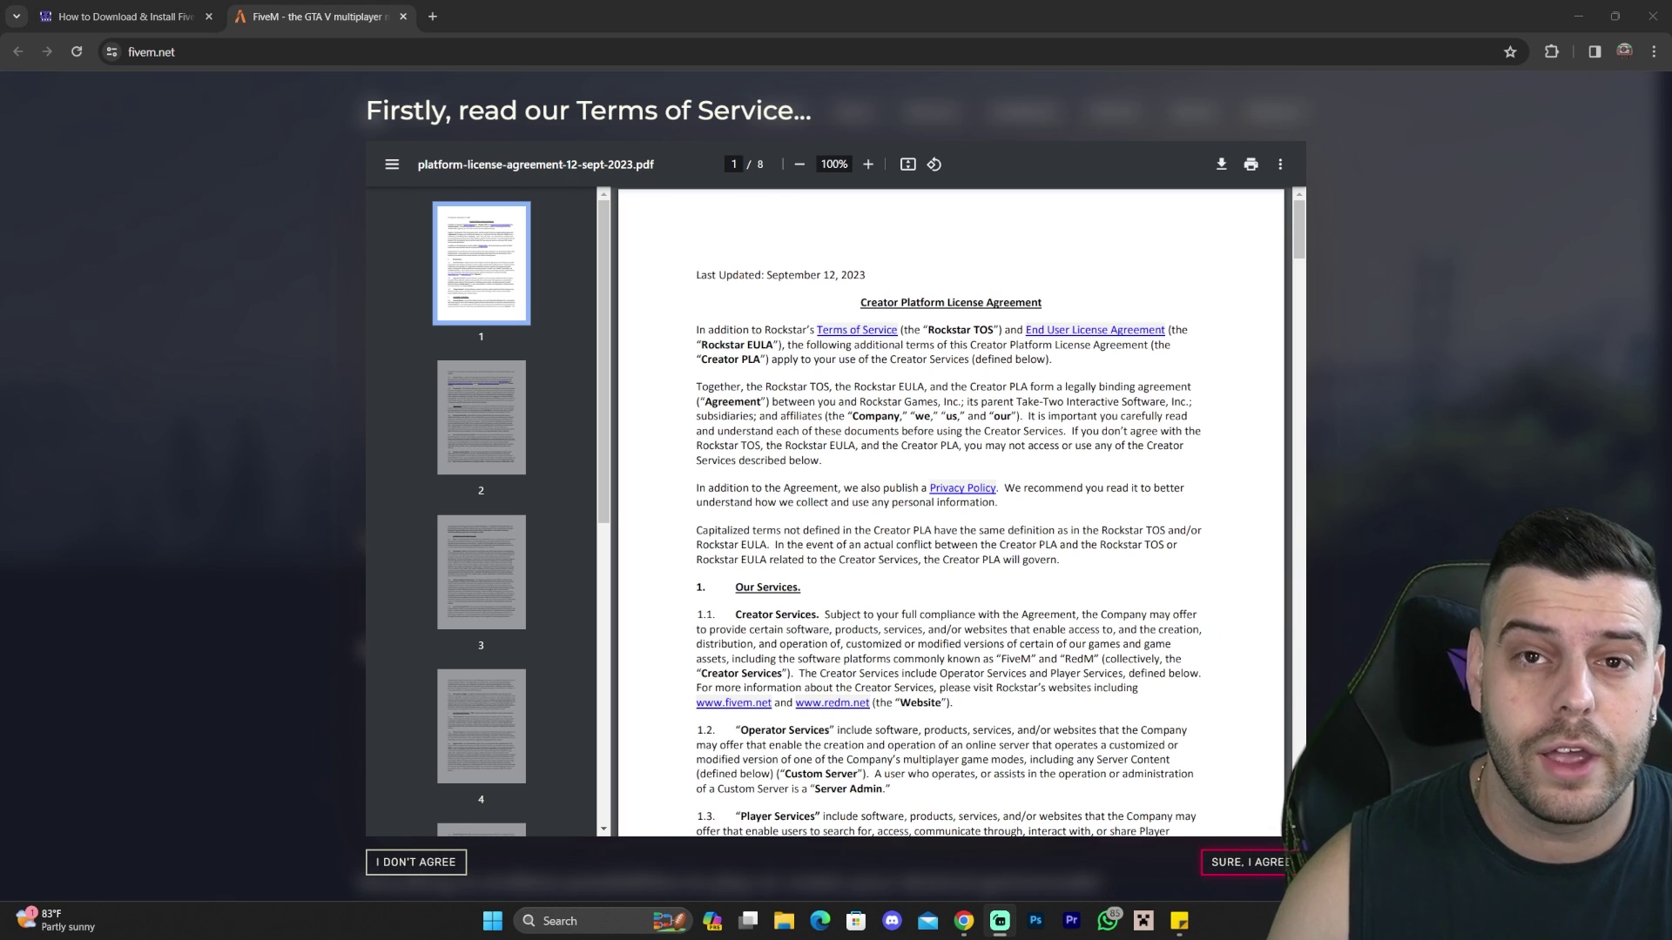
{"action": "left_click", "coordinate": [1254, 862]}
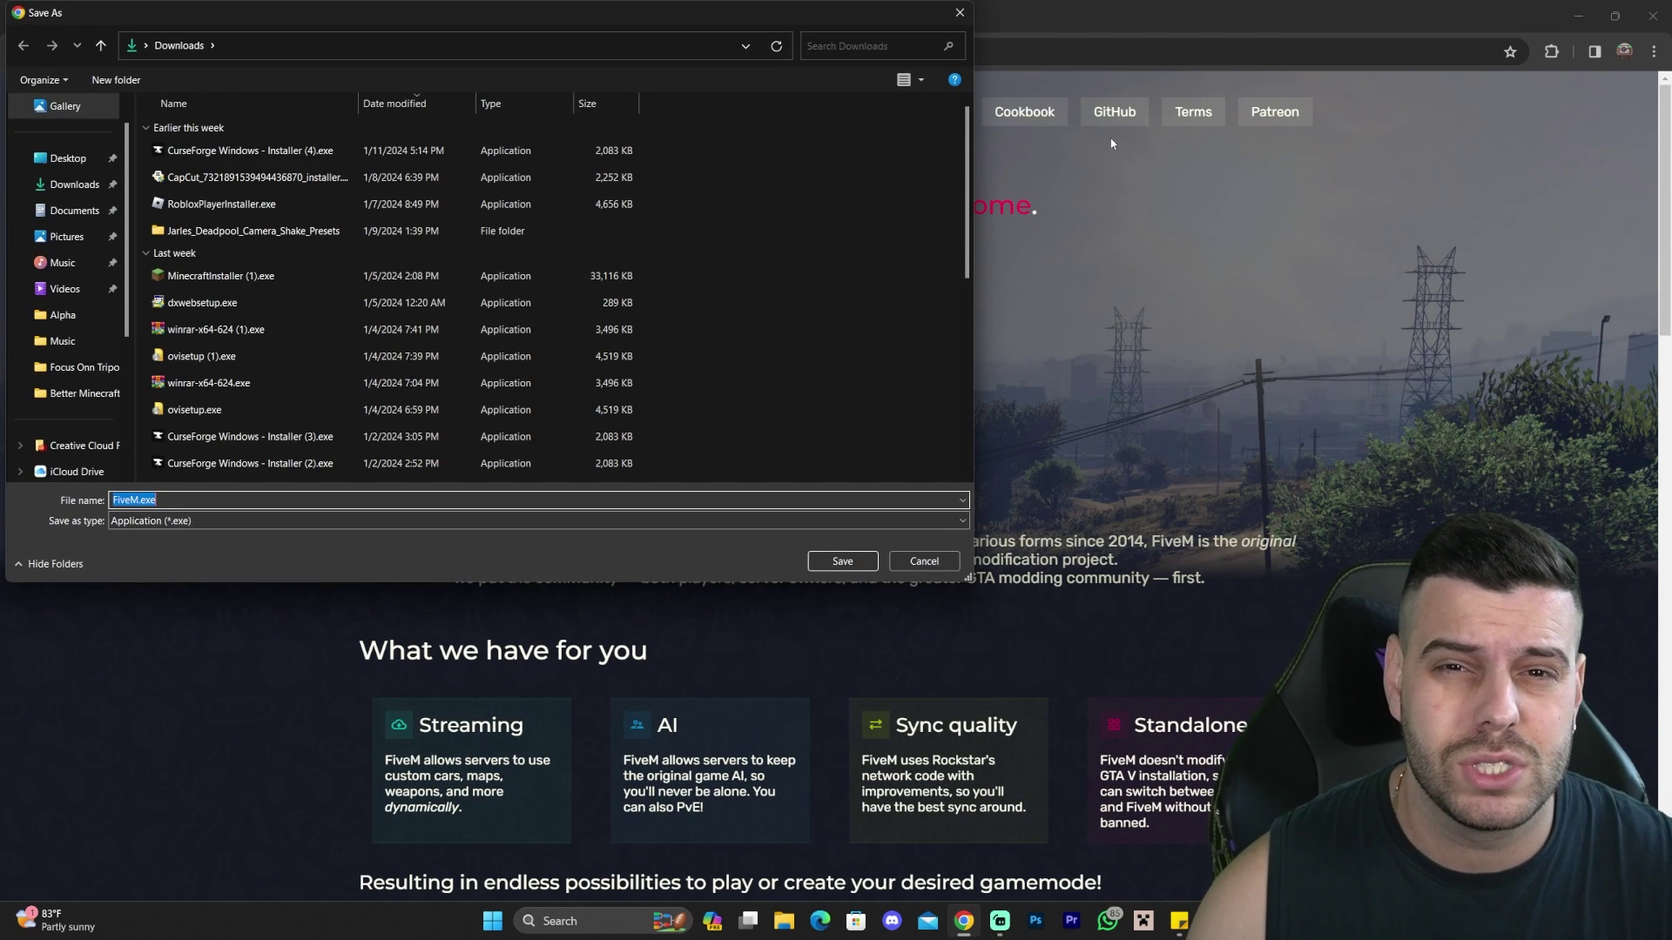
{"action": "left_click", "coordinate": [842, 562]}
- Shrink the Chrome window, move it up and right, and show the recent download history
{"action": "left_click", "coordinate": [1615, 16]}
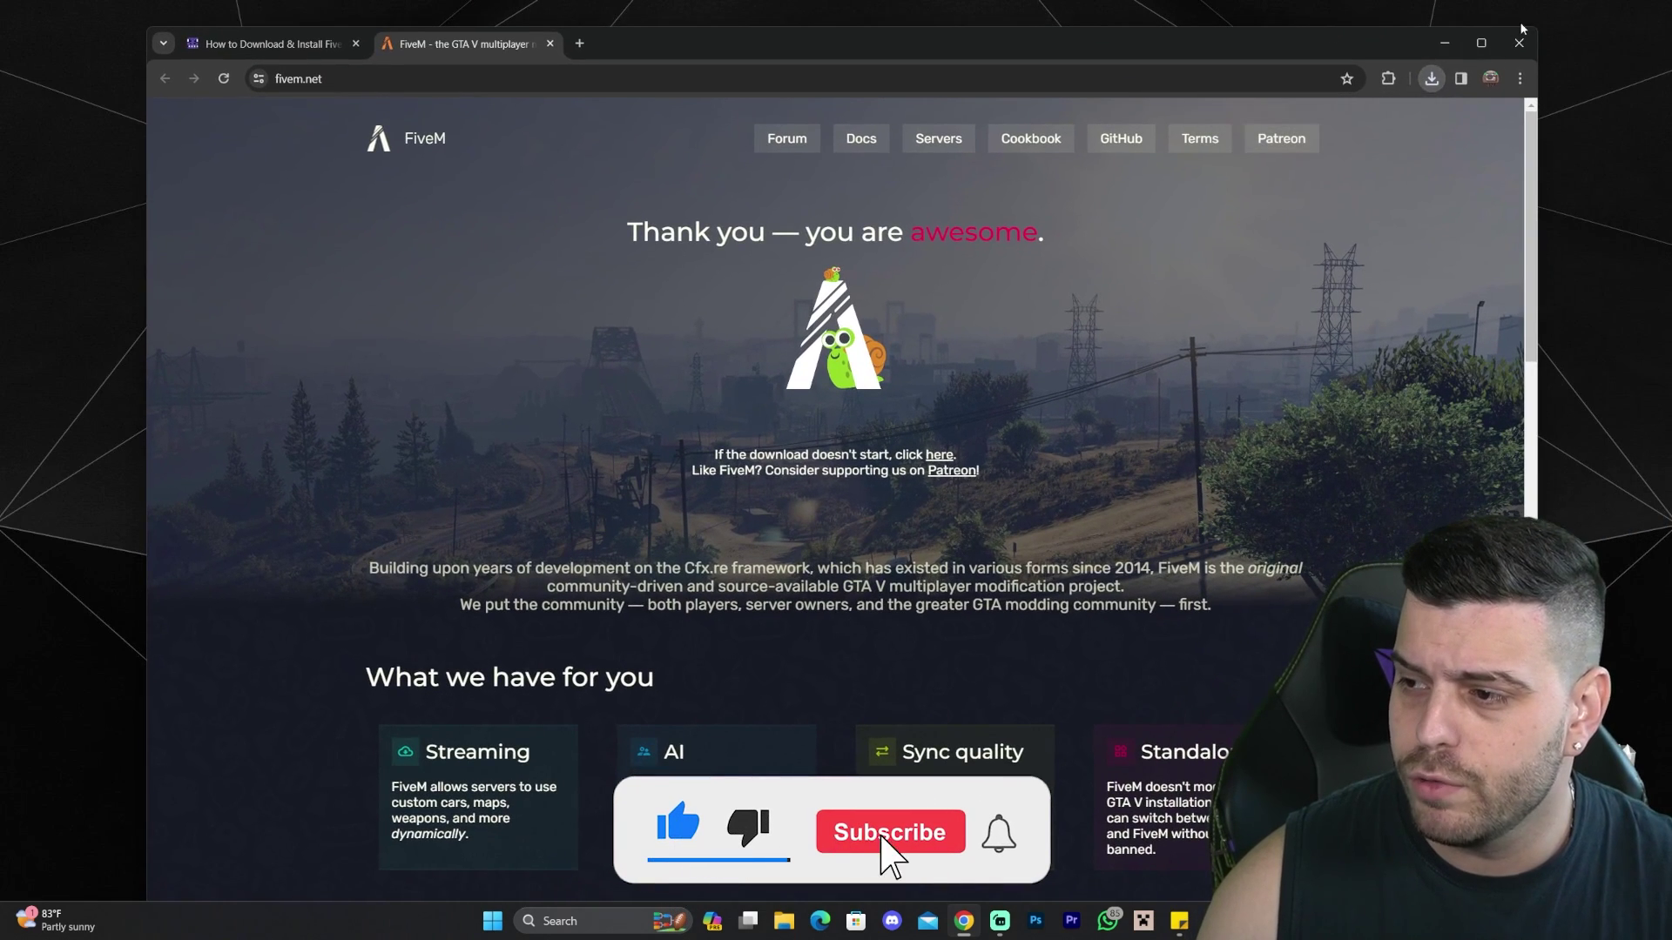
{"action": "left_click_drag", "start_coordinate": [1538, 26], "coordinate": [1247, 321]}
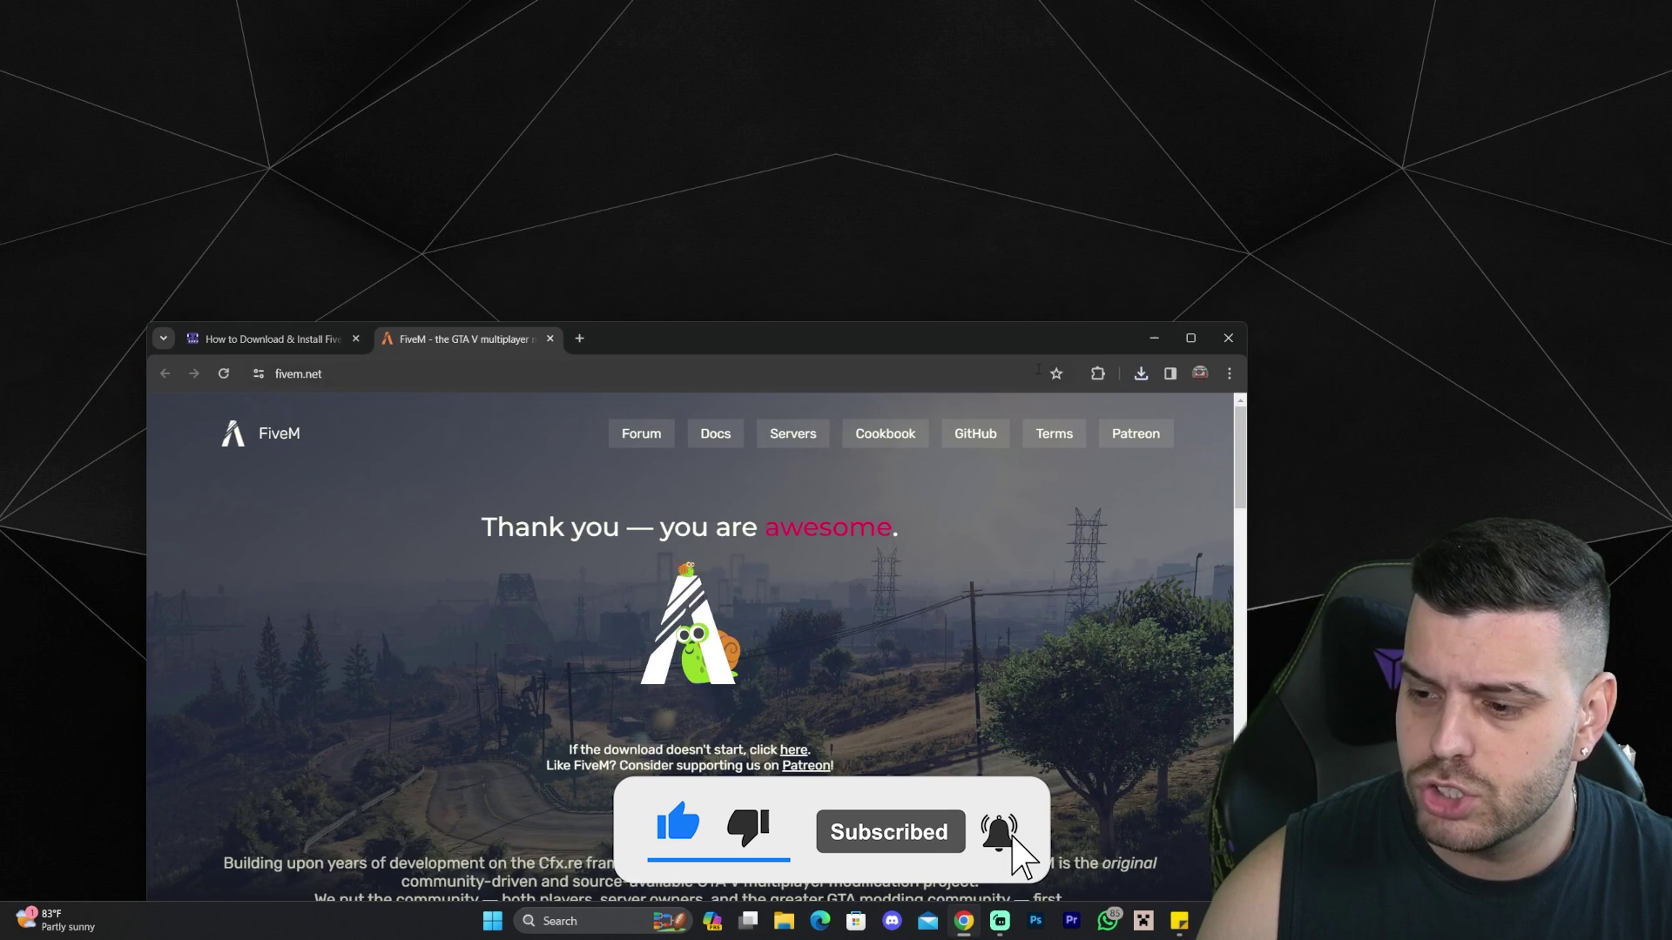
{"action": "left_click_drag", "start_coordinate": [1038, 338], "coordinate": [1347, 97]}
{"action": "left_click", "coordinate": [1449, 132]}
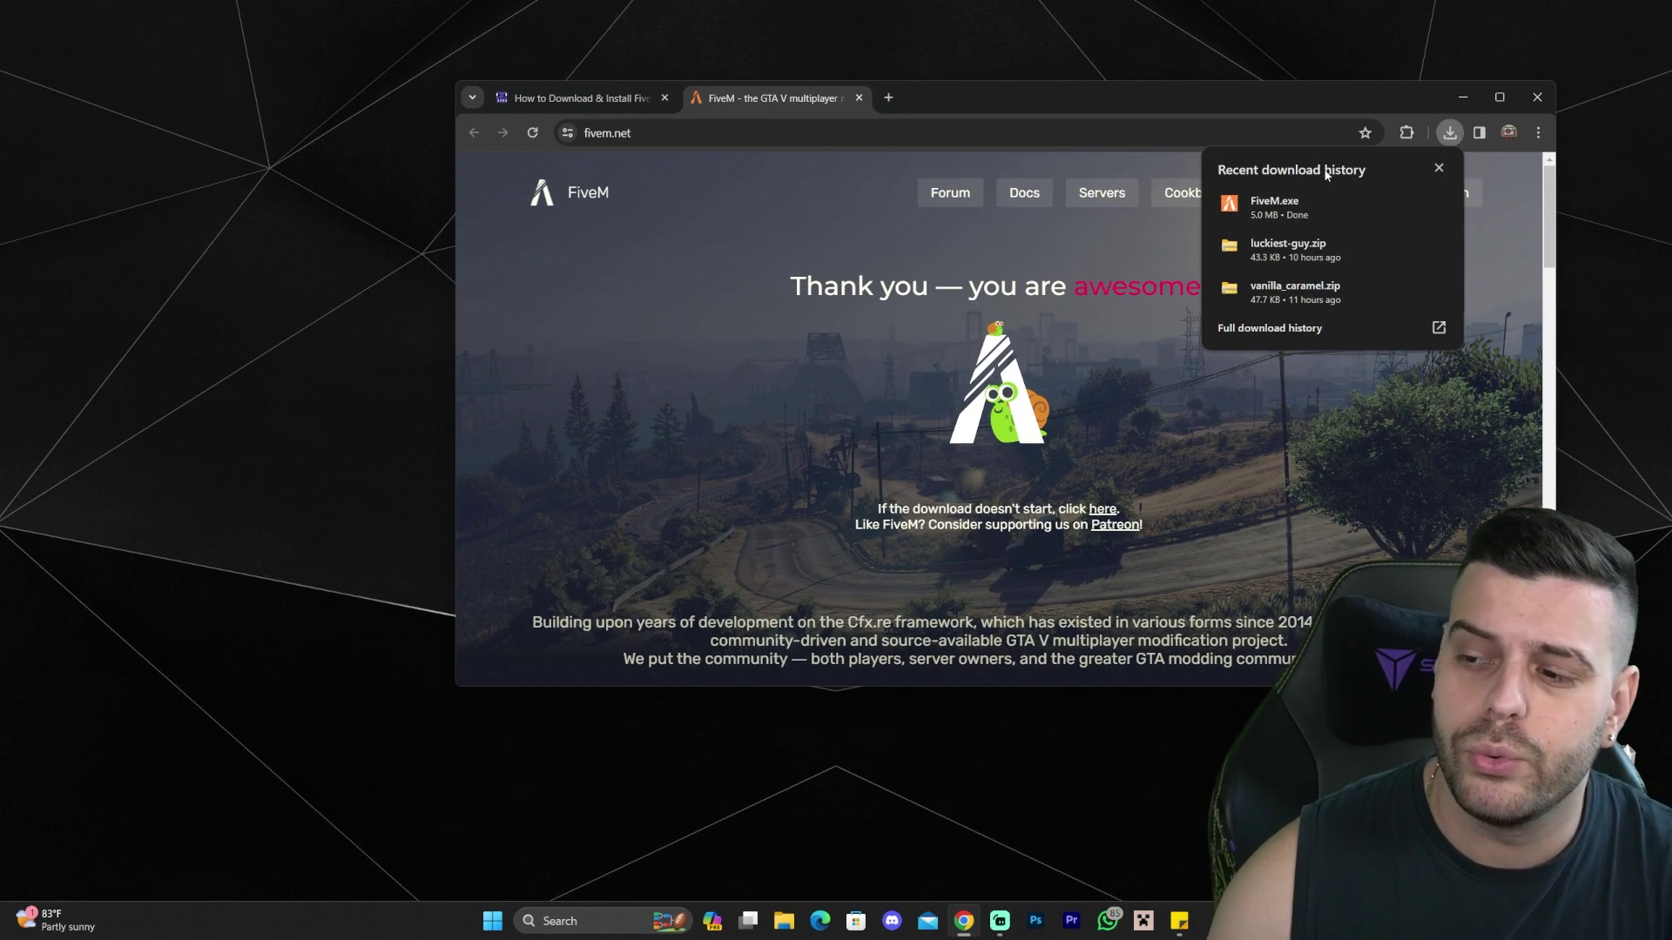
- Copy FiveM.exe from Chrome's downloads onto the desktop, minimize Chrome, and centre the icon
{"action": "mouse_move", "coordinate": [1332, 186]}
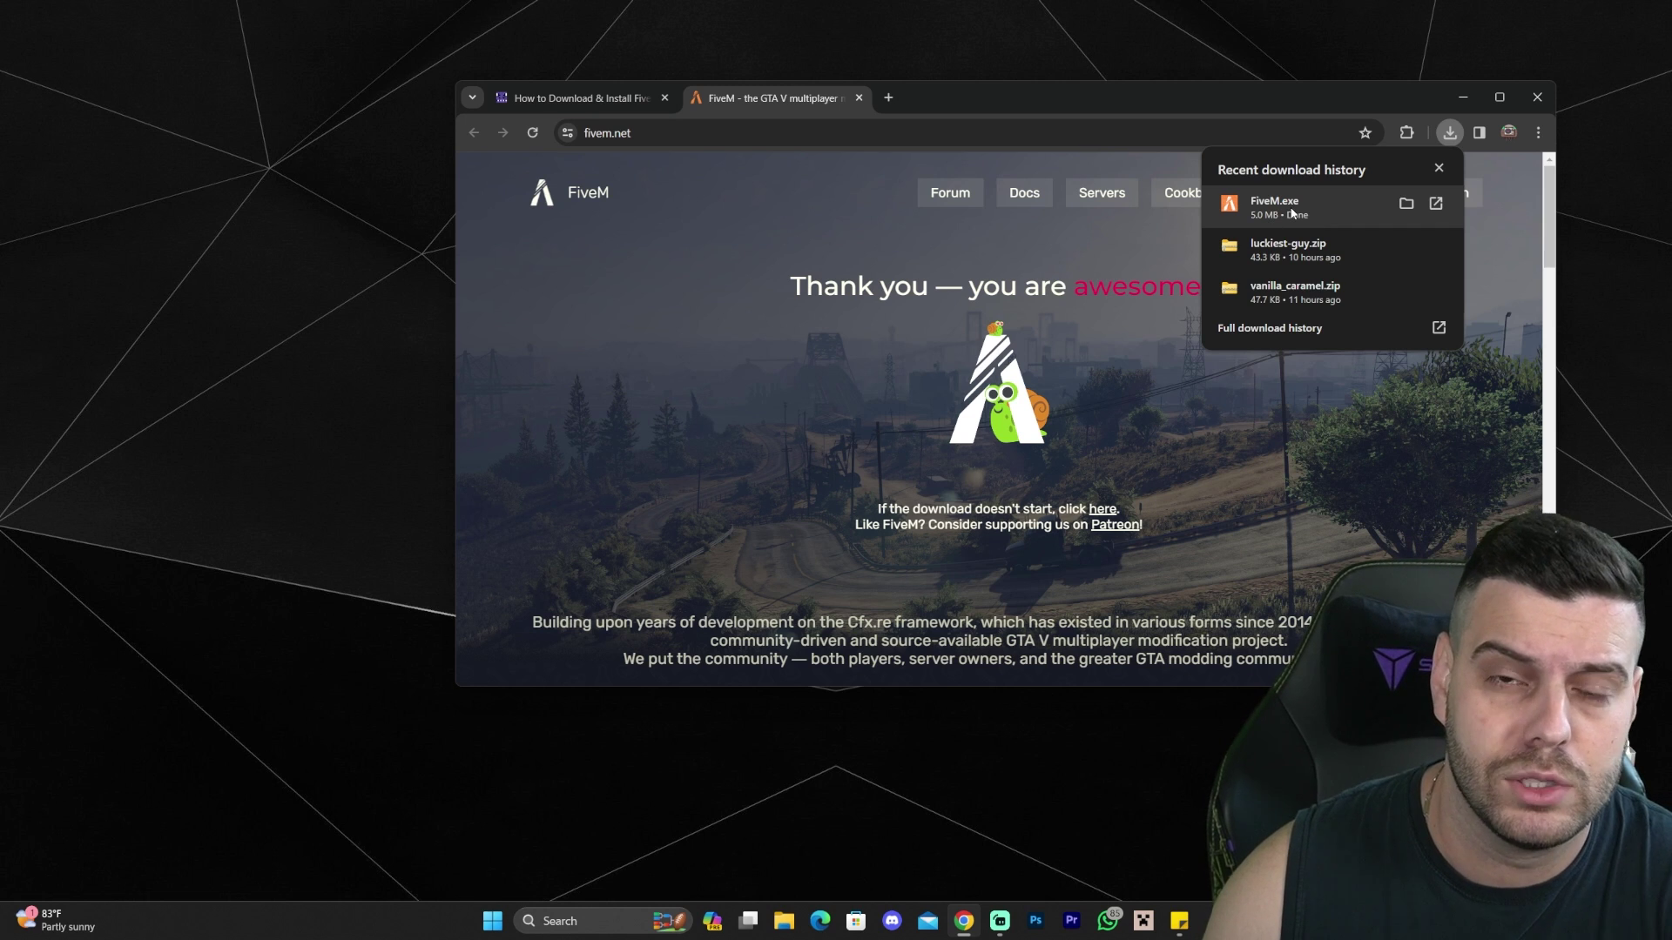
{"action": "left_click_drag", "start_coordinate": [1330, 207], "coordinate": [292, 270]}
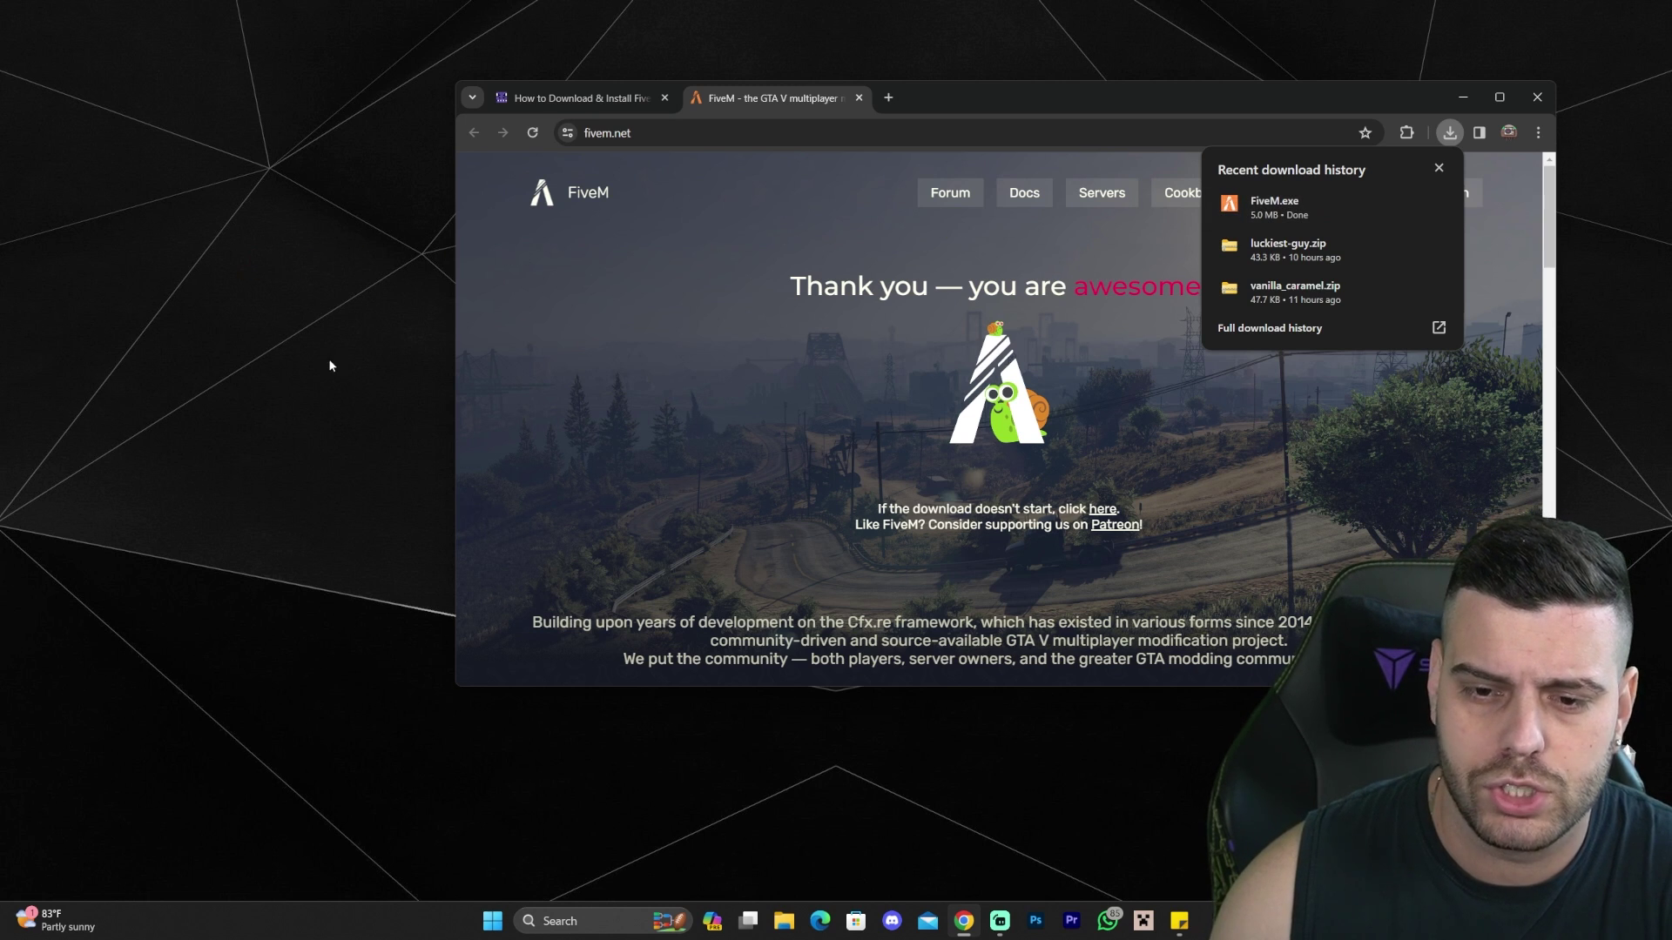
{"action": "left_click", "coordinate": [1474, 102]}
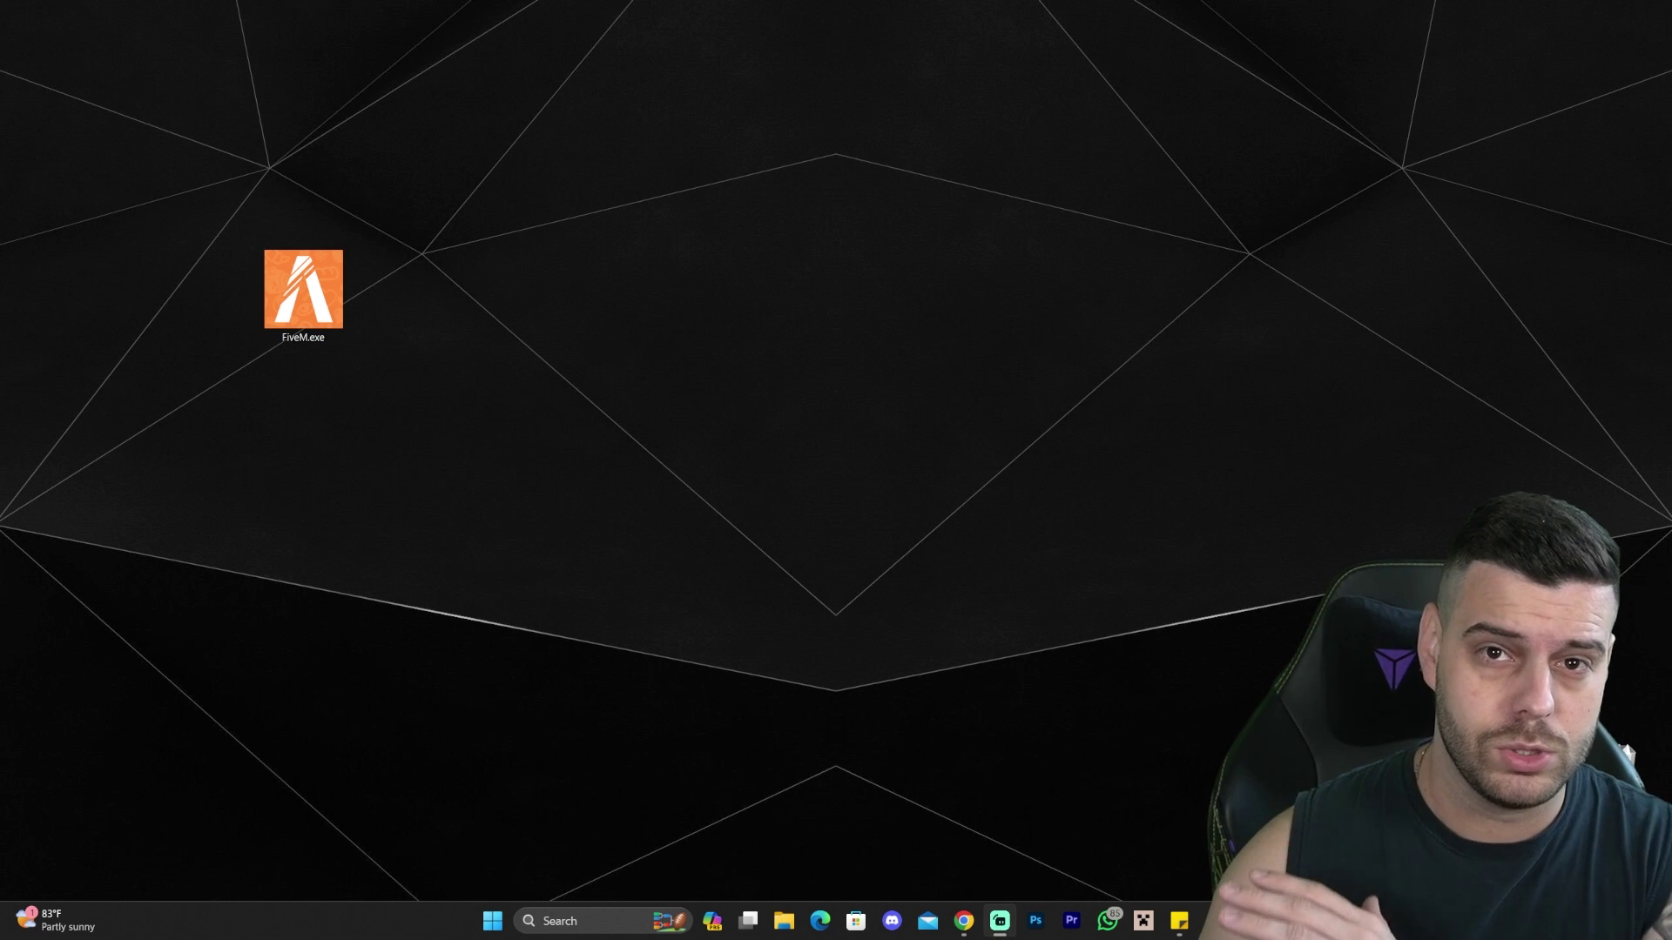
{"action": "left_click_drag", "start_coordinate": [301, 292], "coordinate": [852, 348]}
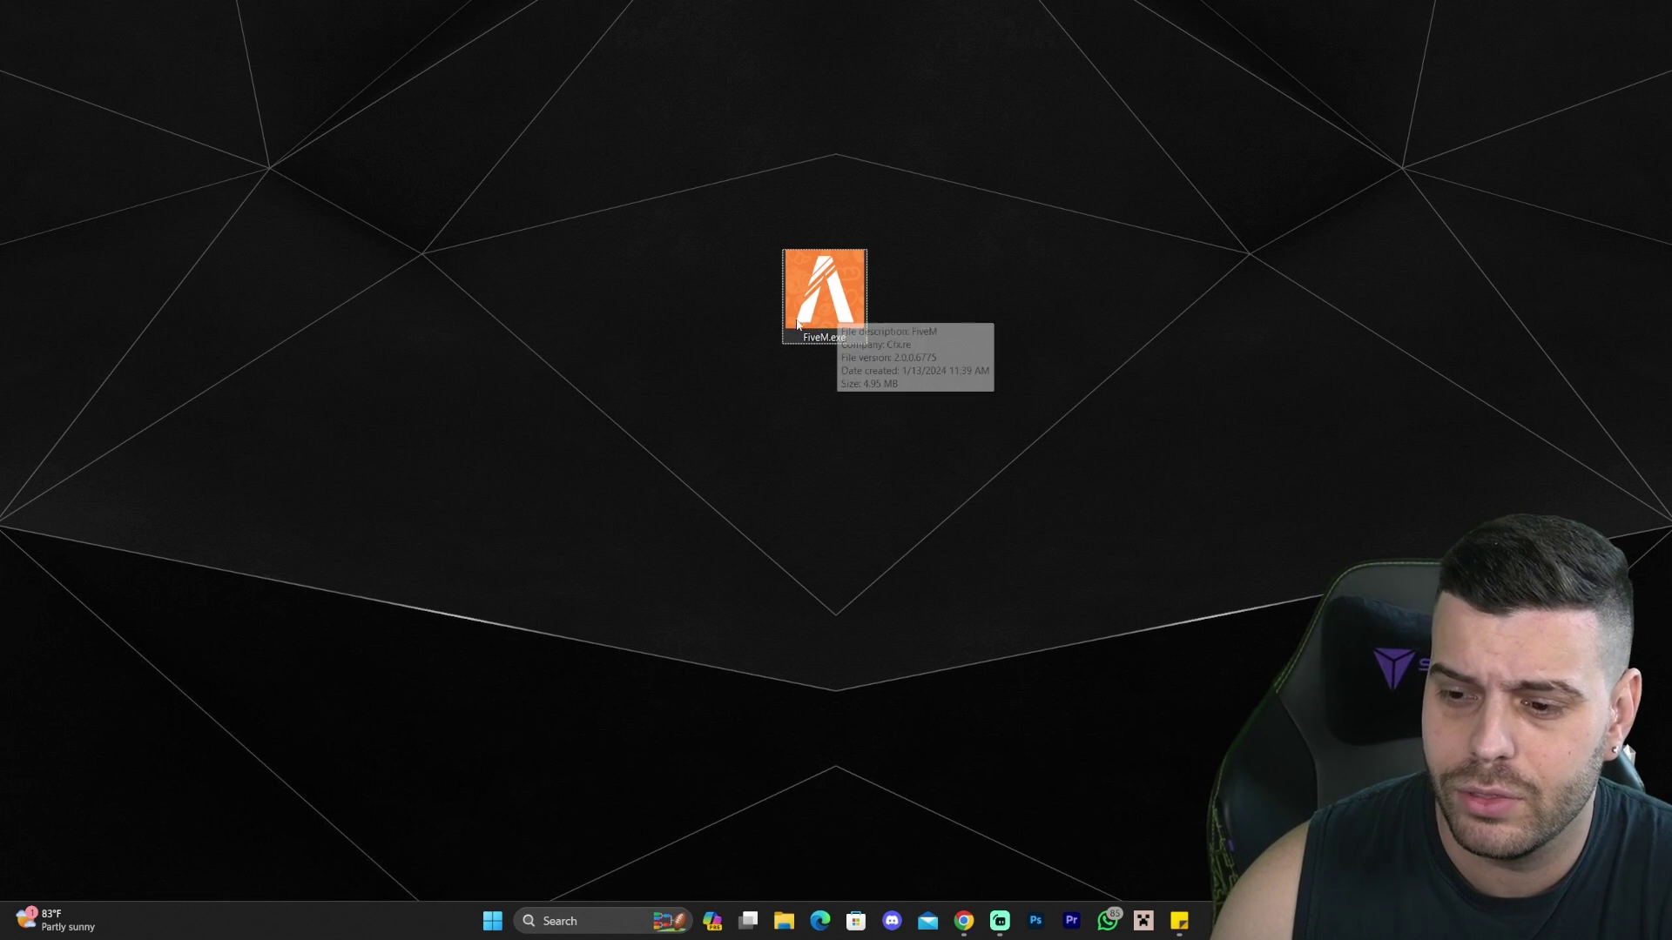
{"action": "left_click", "coordinate": [835, 291]}
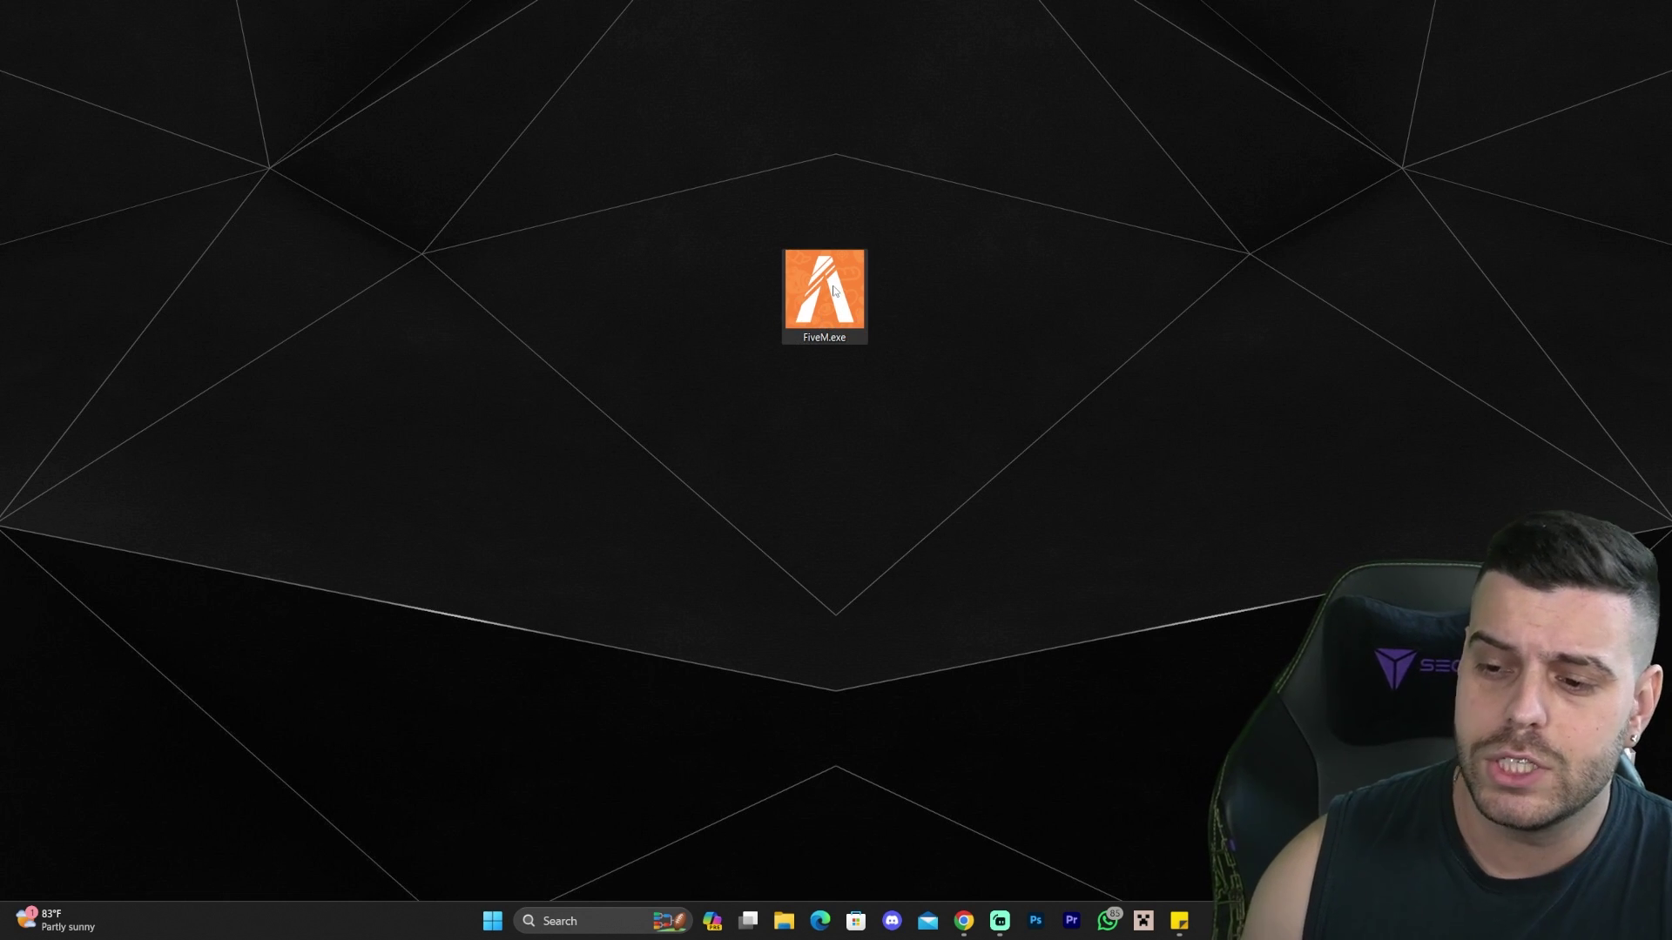
- Run FiveM.exe from the desktop to install and update FiveM
{"action": "double_click", "coordinate": [834, 290]}
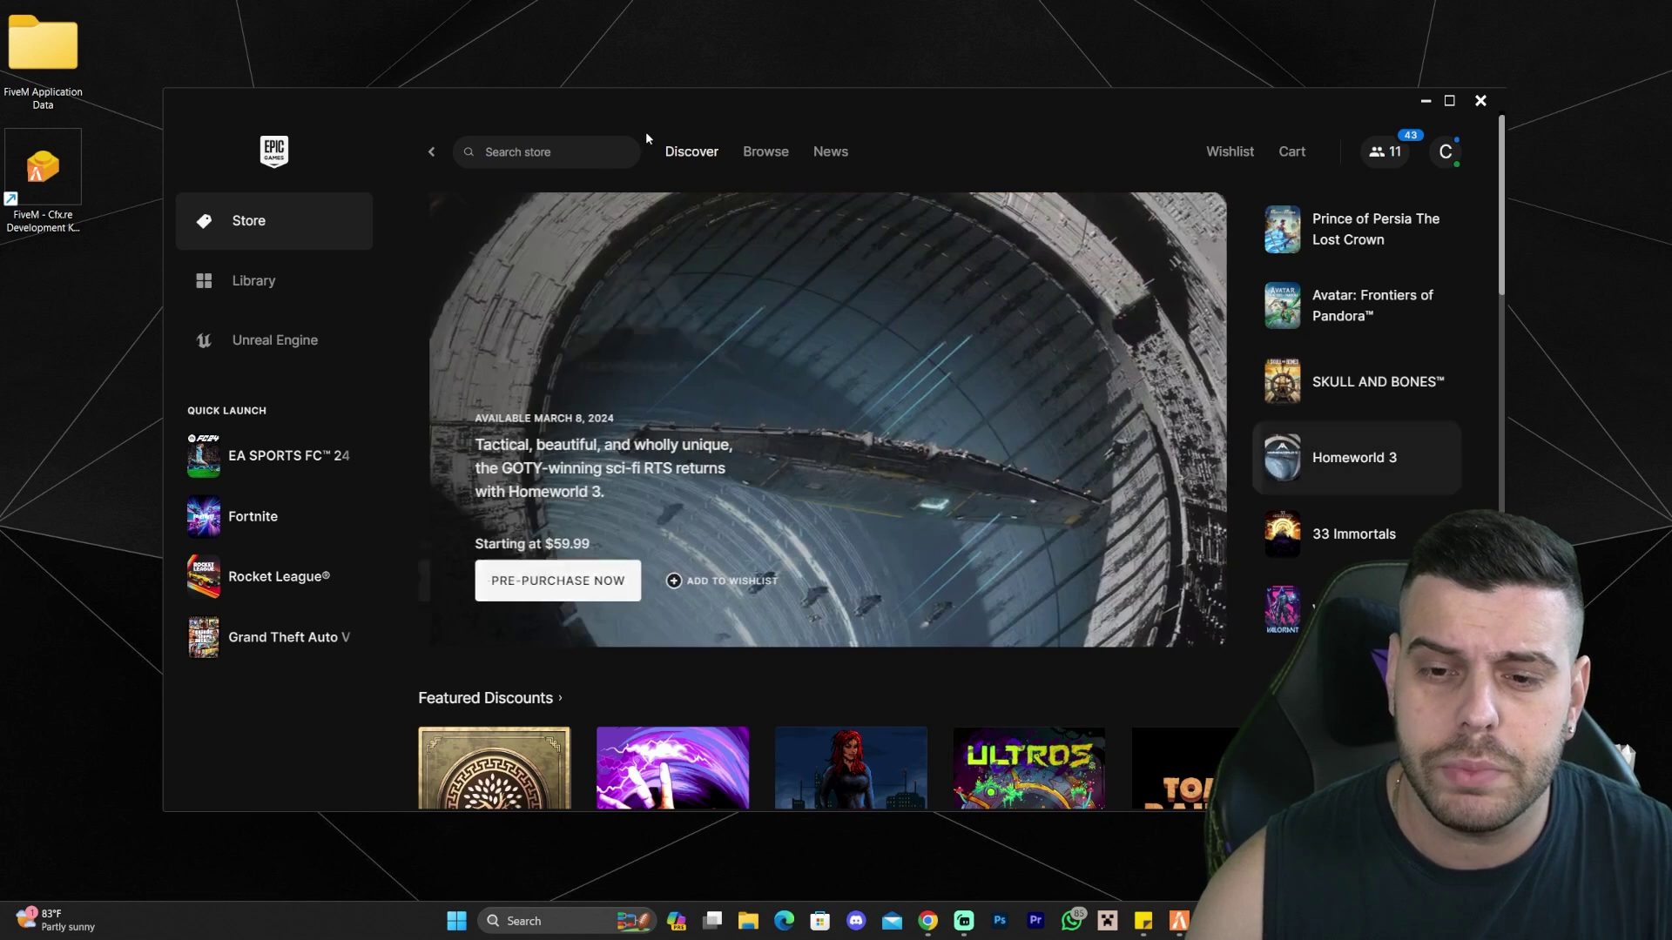
- Search the Epic Games Store for 'gt' to find Grand Theft Auto V
{"action": "left_click", "coordinate": [265, 280]}
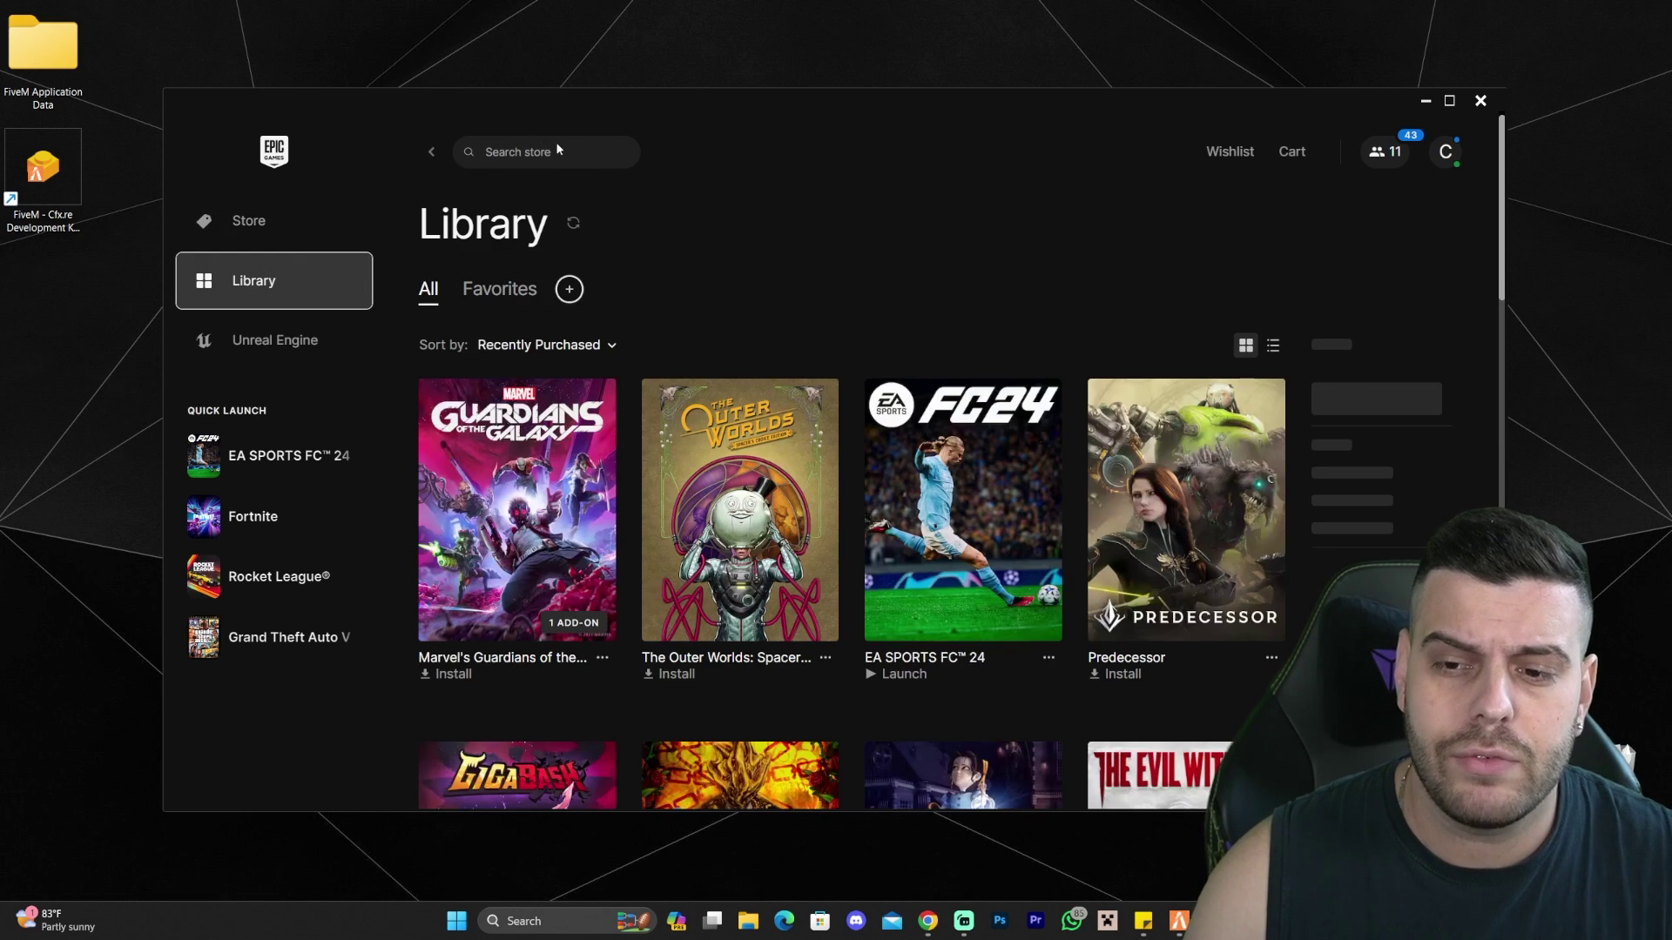
{"action": "left_click", "coordinate": [518, 151]}
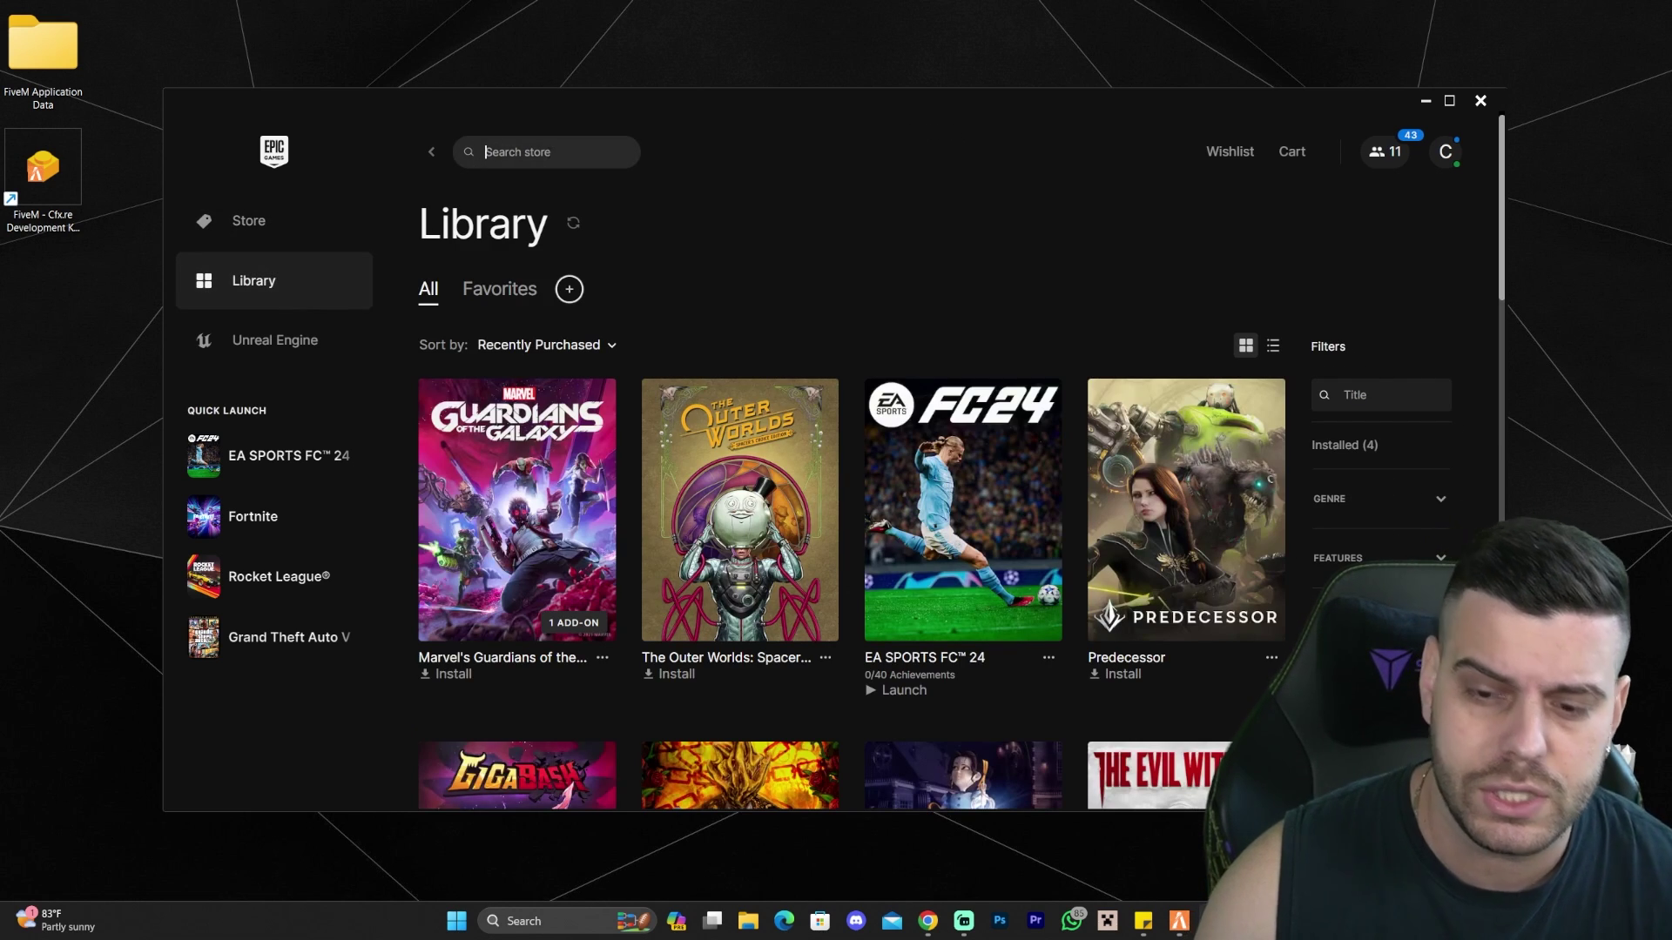
{"action": "type", "text": "gta"}
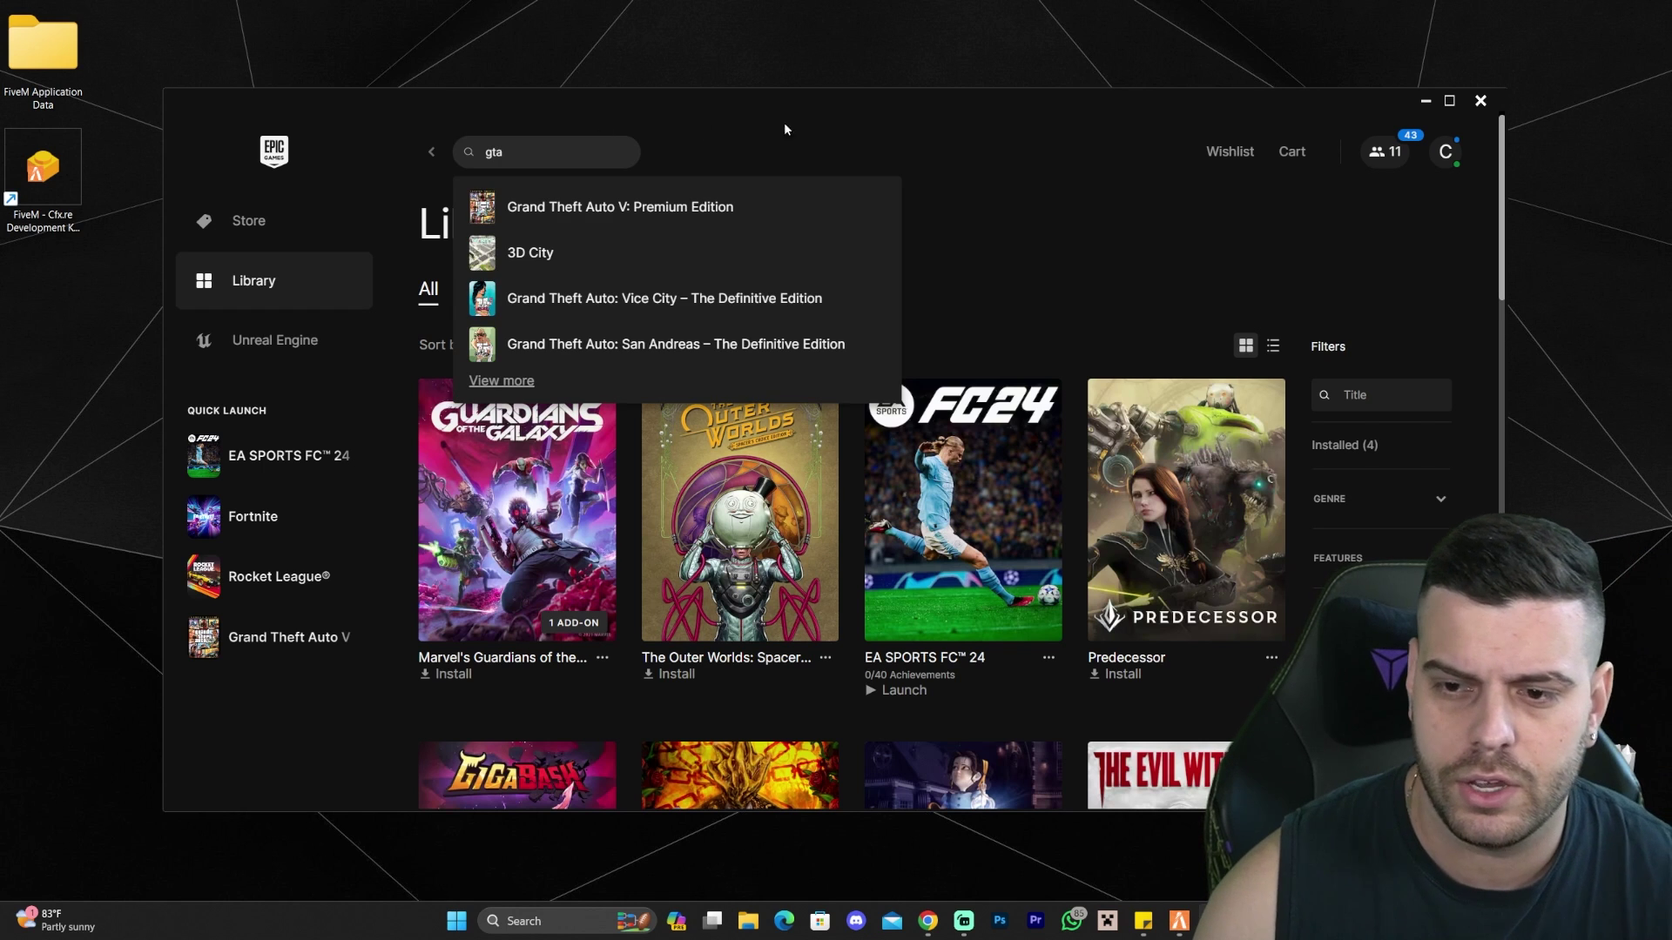
{"action": "key", "text": "Return"}
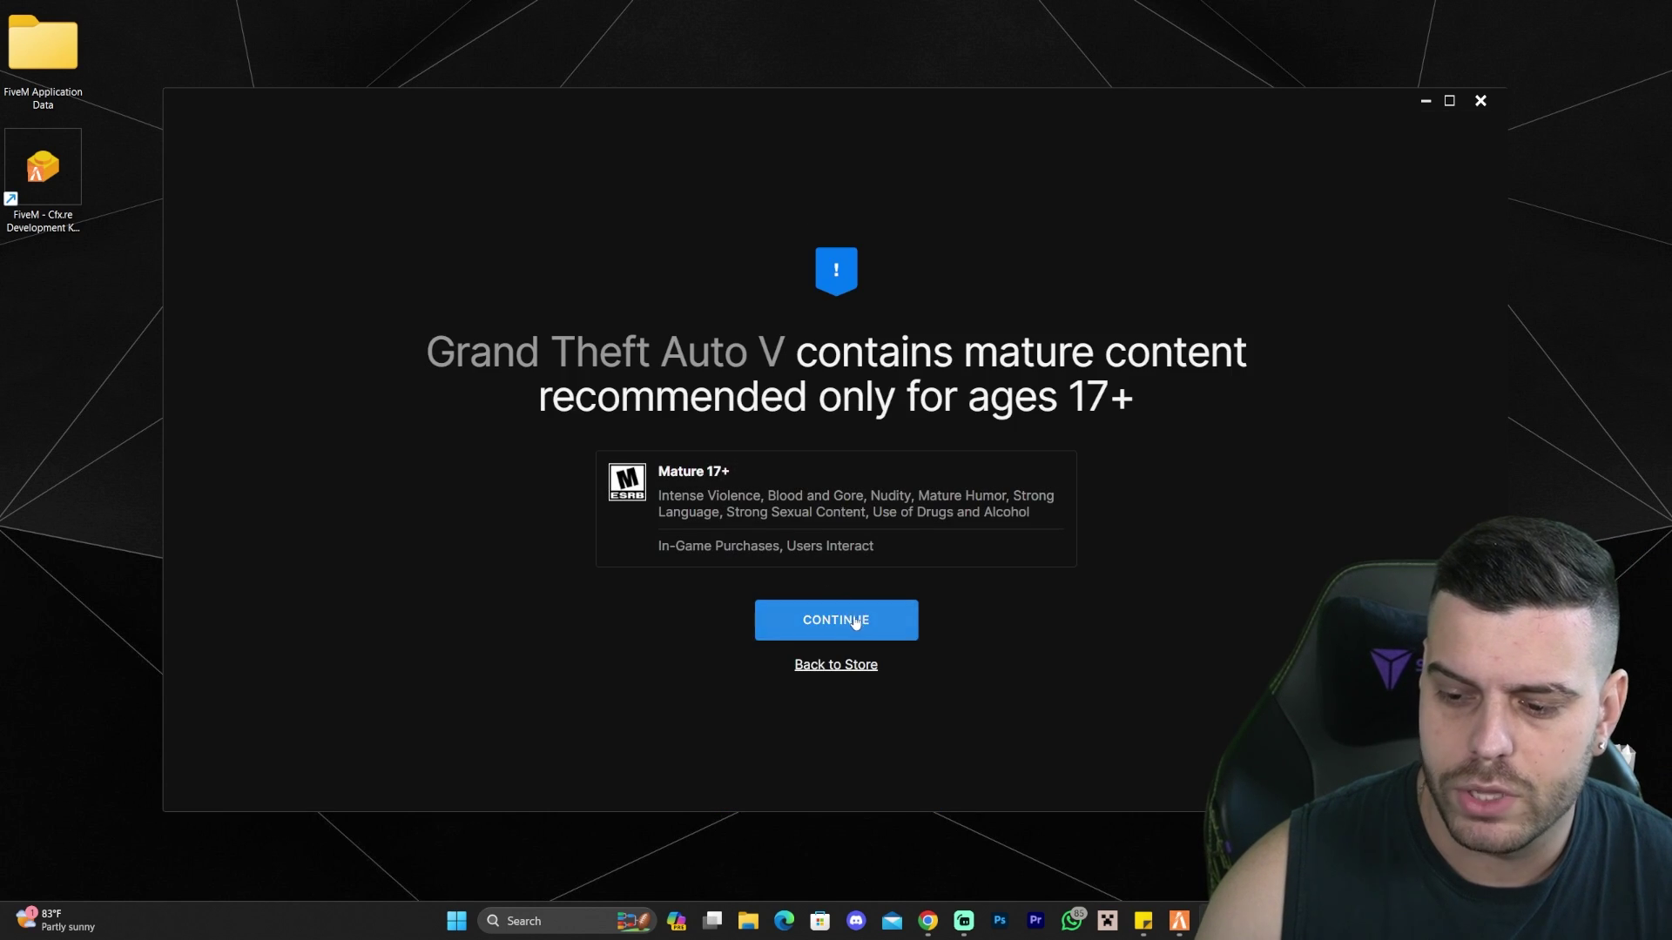
- Pass the age check and open Grand Theft Auto V's install location from Library > Manage
{"action": "left_click", "coordinate": [849, 621]}
{"action": "scroll", "coordinate": [849, 621], "scroll_direction": "down", "scroll_amount": 4}
{"action": "left_click", "coordinate": [1263, 622]}
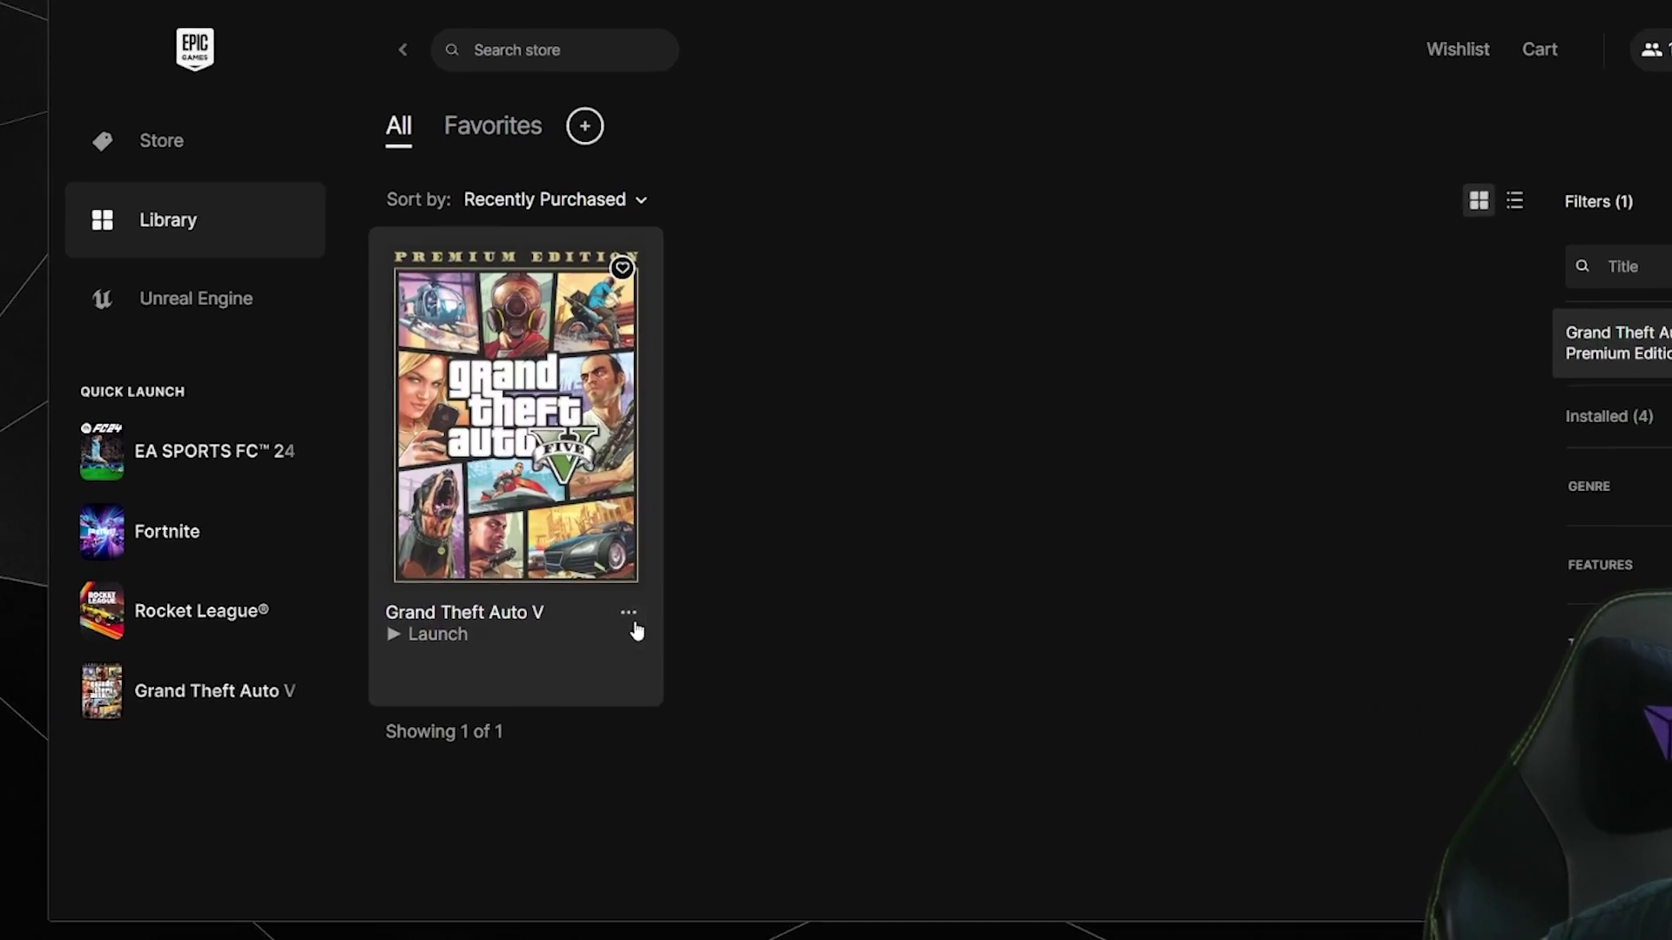
{"action": "left_click", "coordinate": [630, 616]}
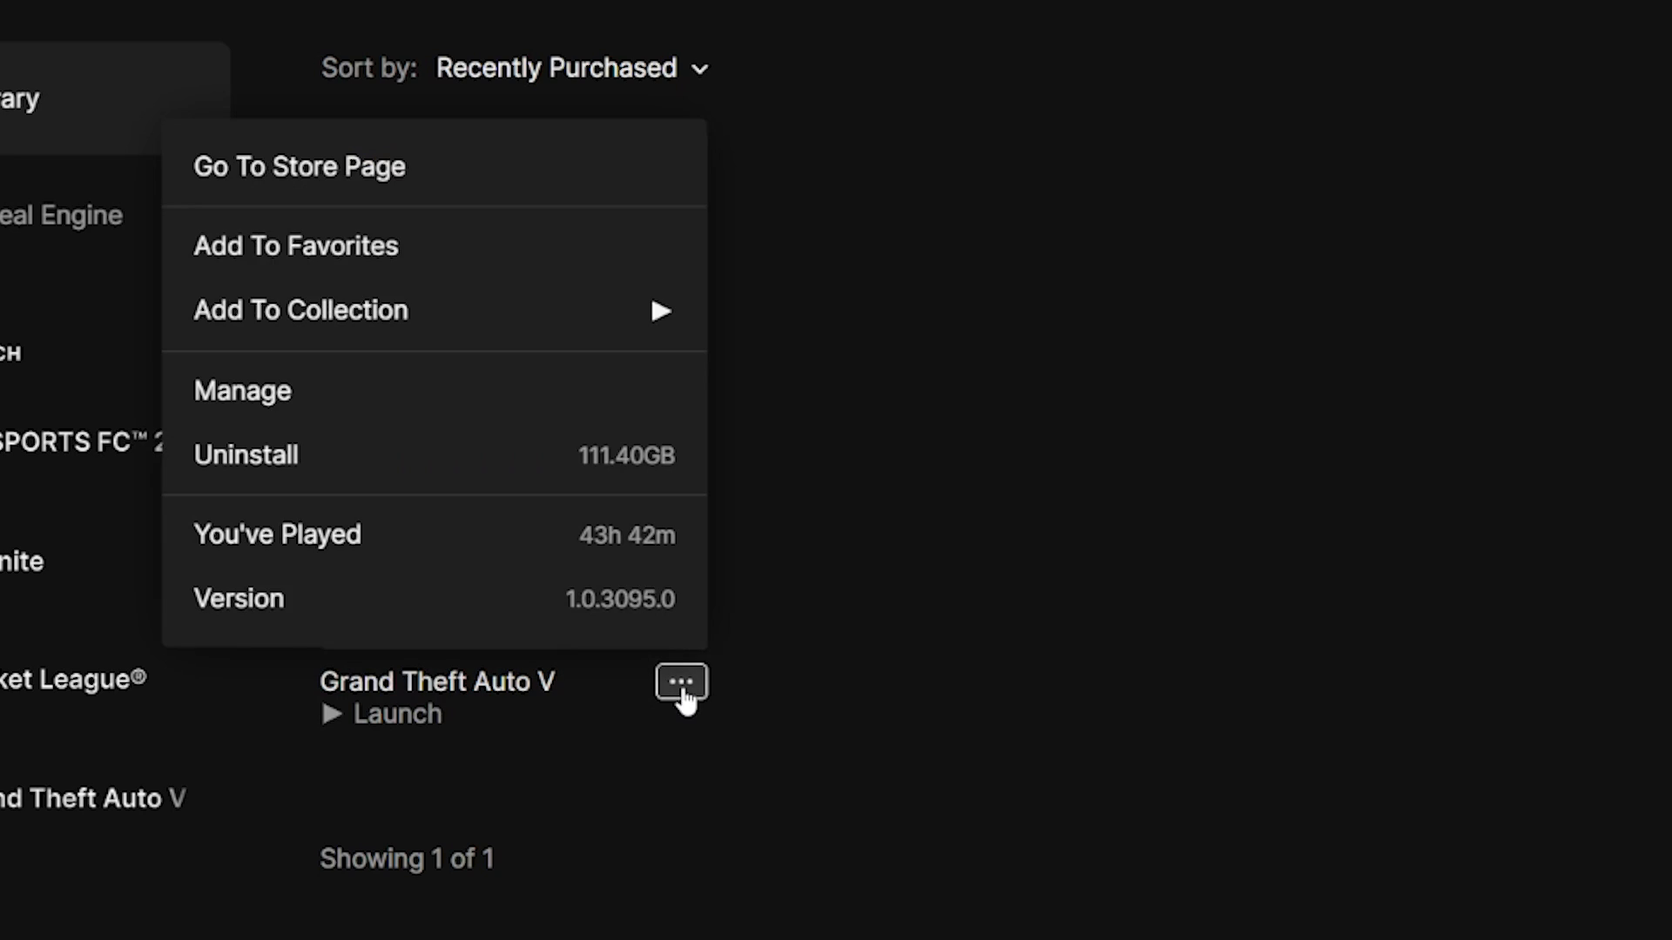
{"action": "left_click", "coordinate": [375, 409]}
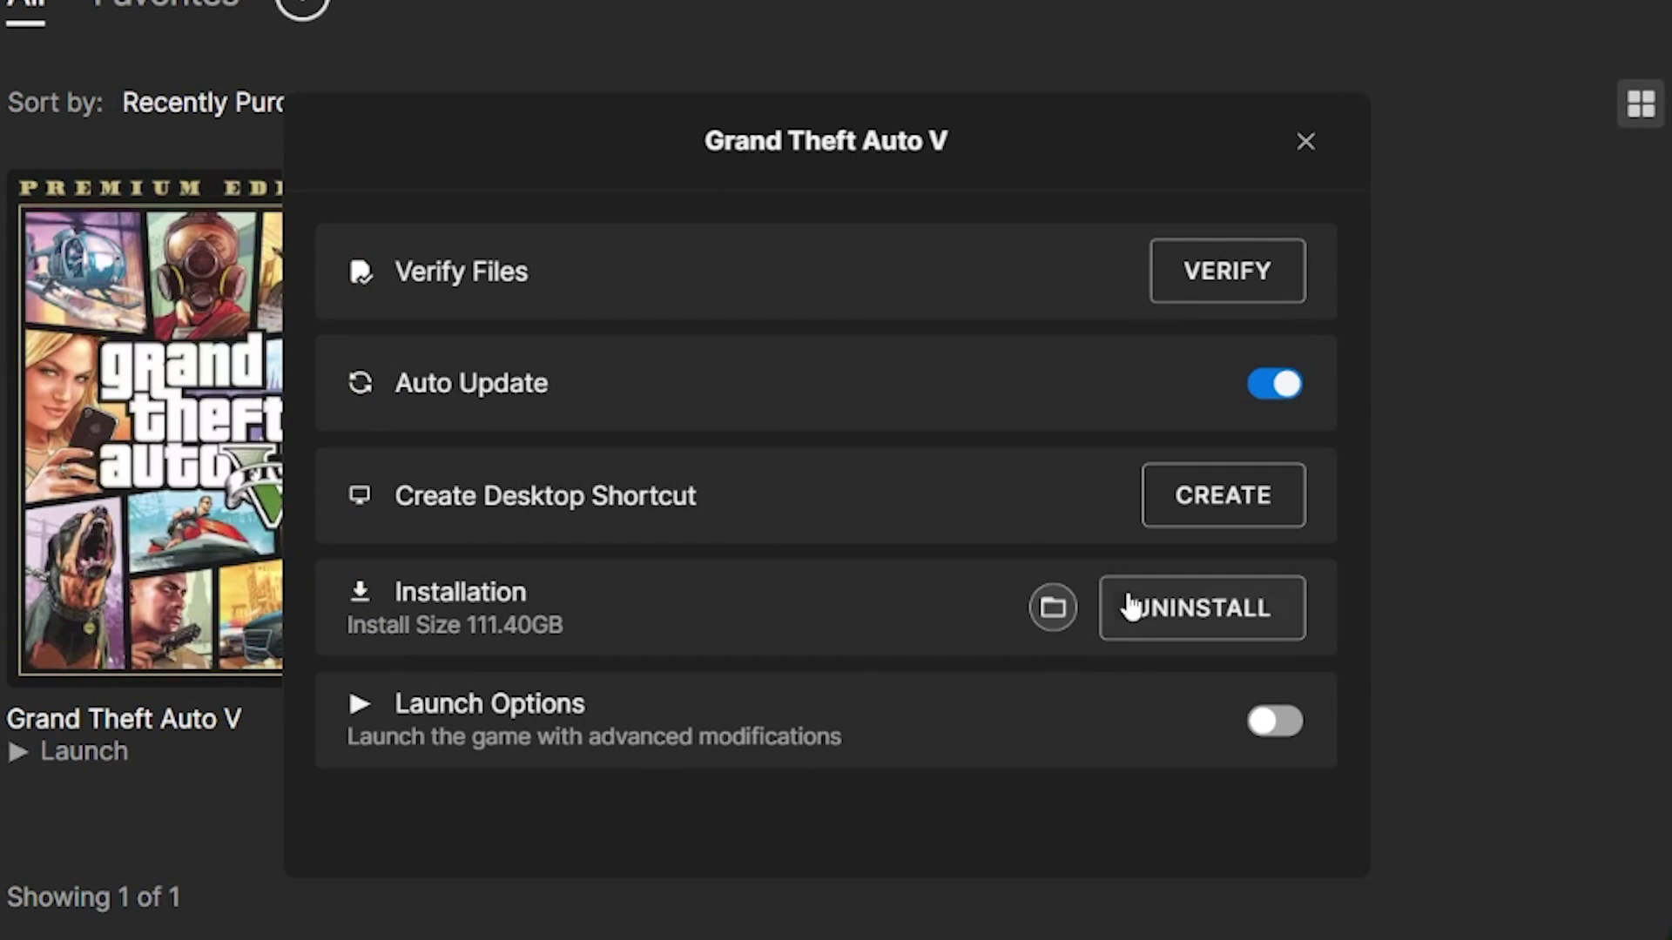
{"action": "left_click", "coordinate": [1051, 609]}
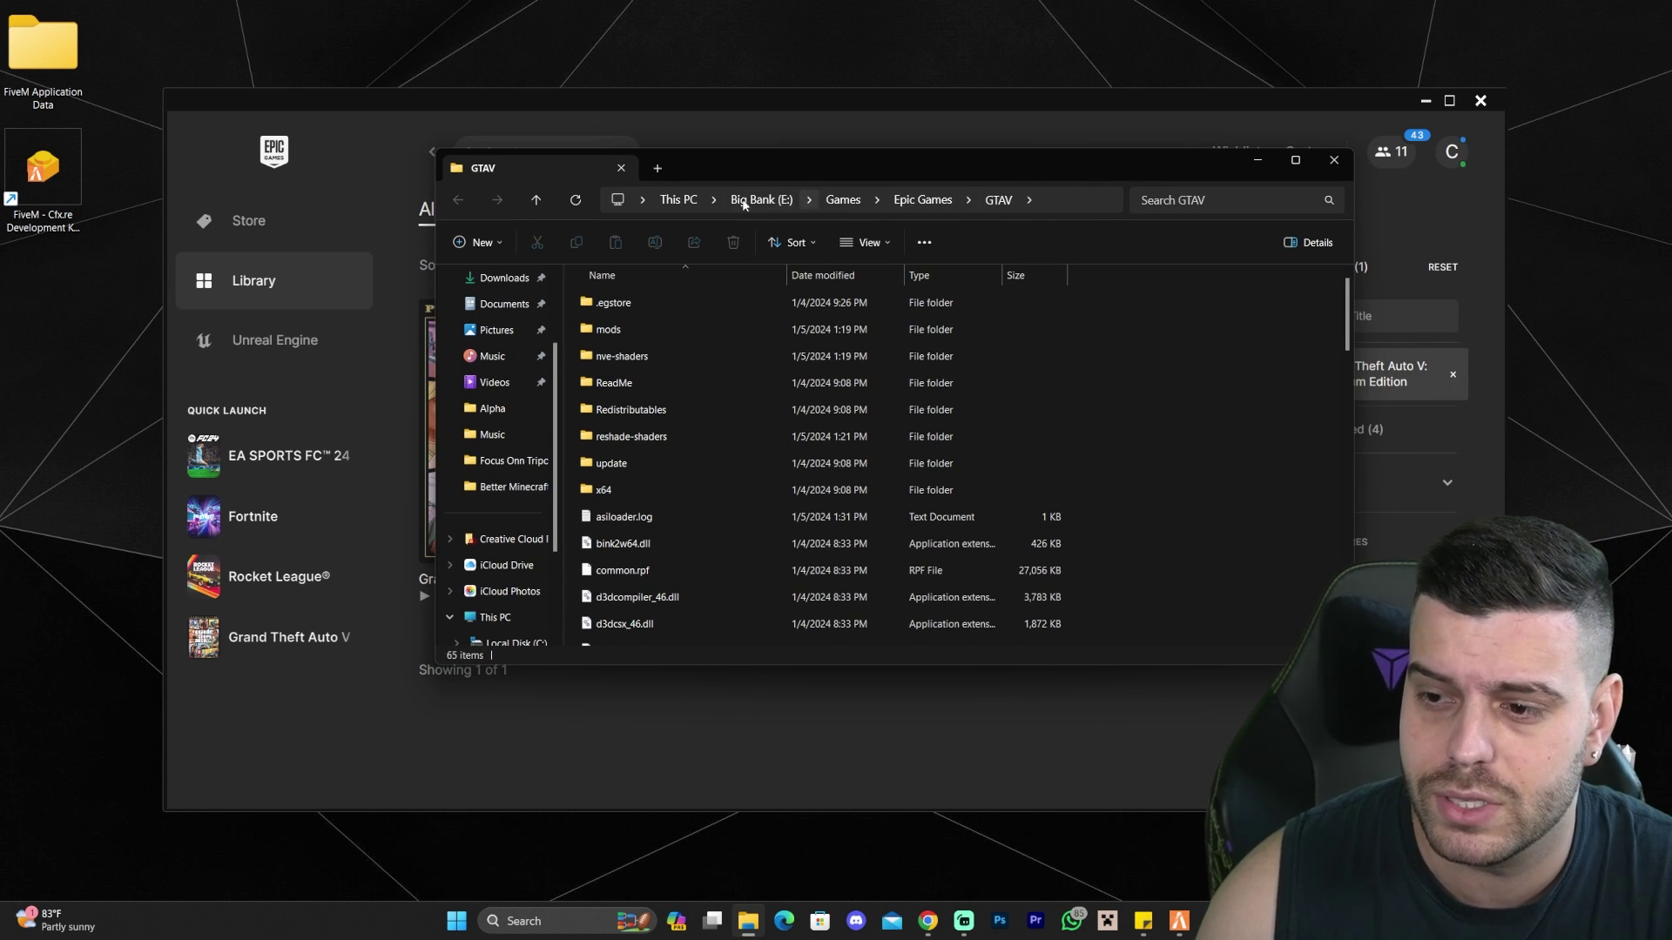
- Copy the GTAV folder path from File Explorer, then close Explorer and the Epic Games Launcher
{"action": "left_click", "coordinate": [1057, 200]}
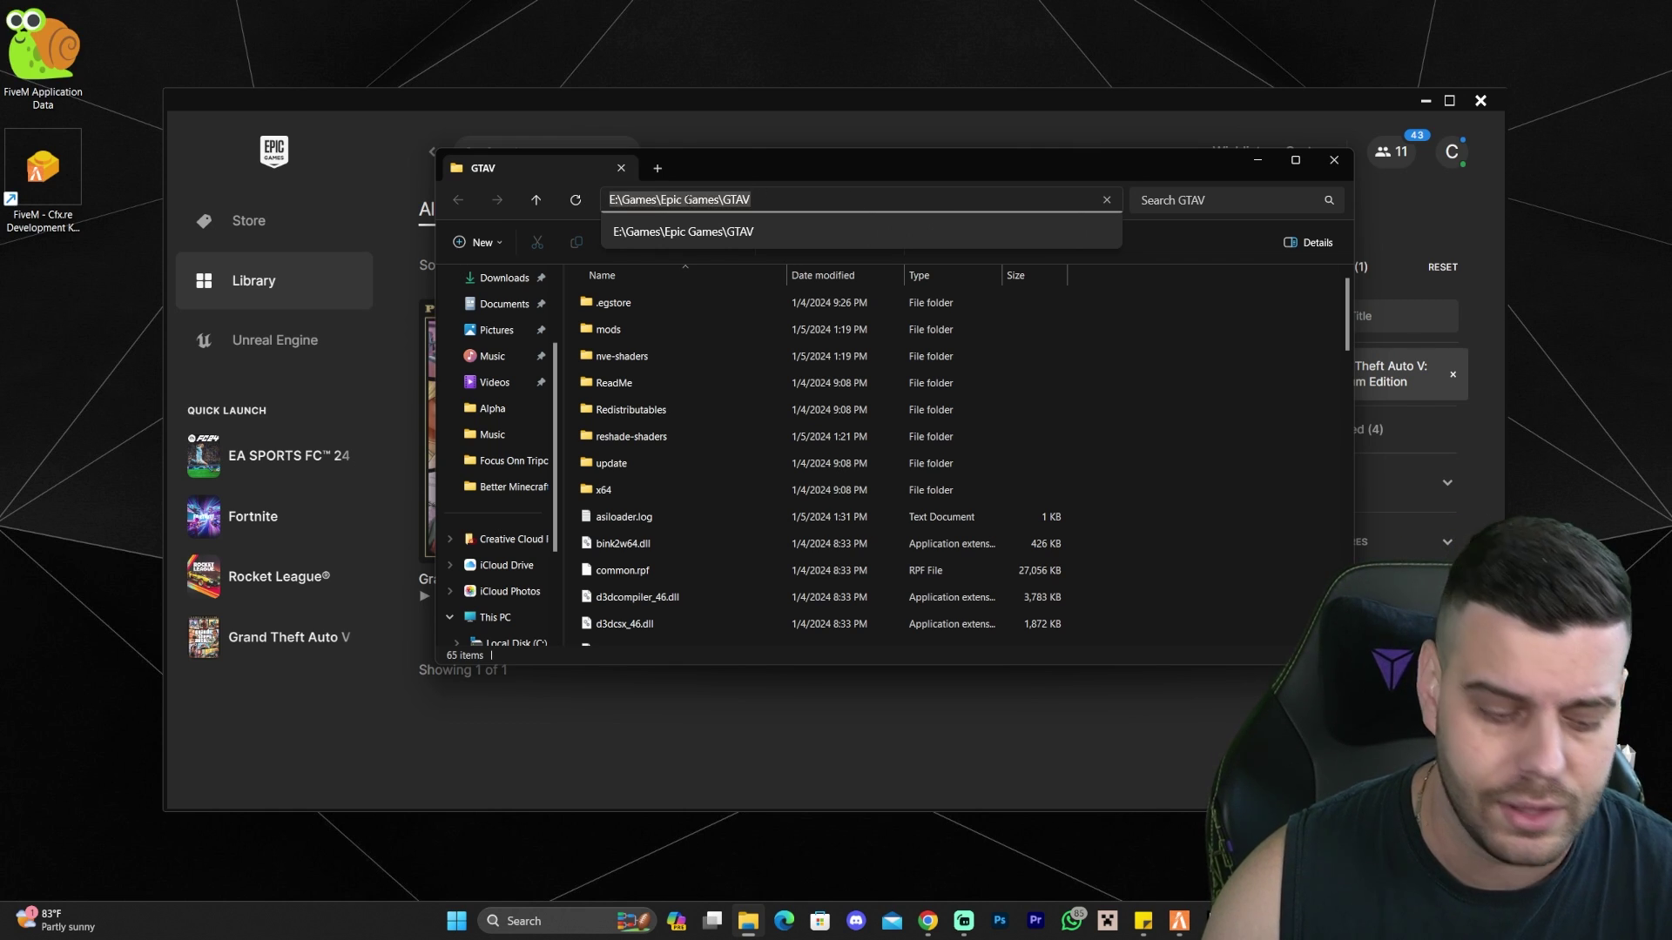
{"action": "key", "text": "ctrl+c"}
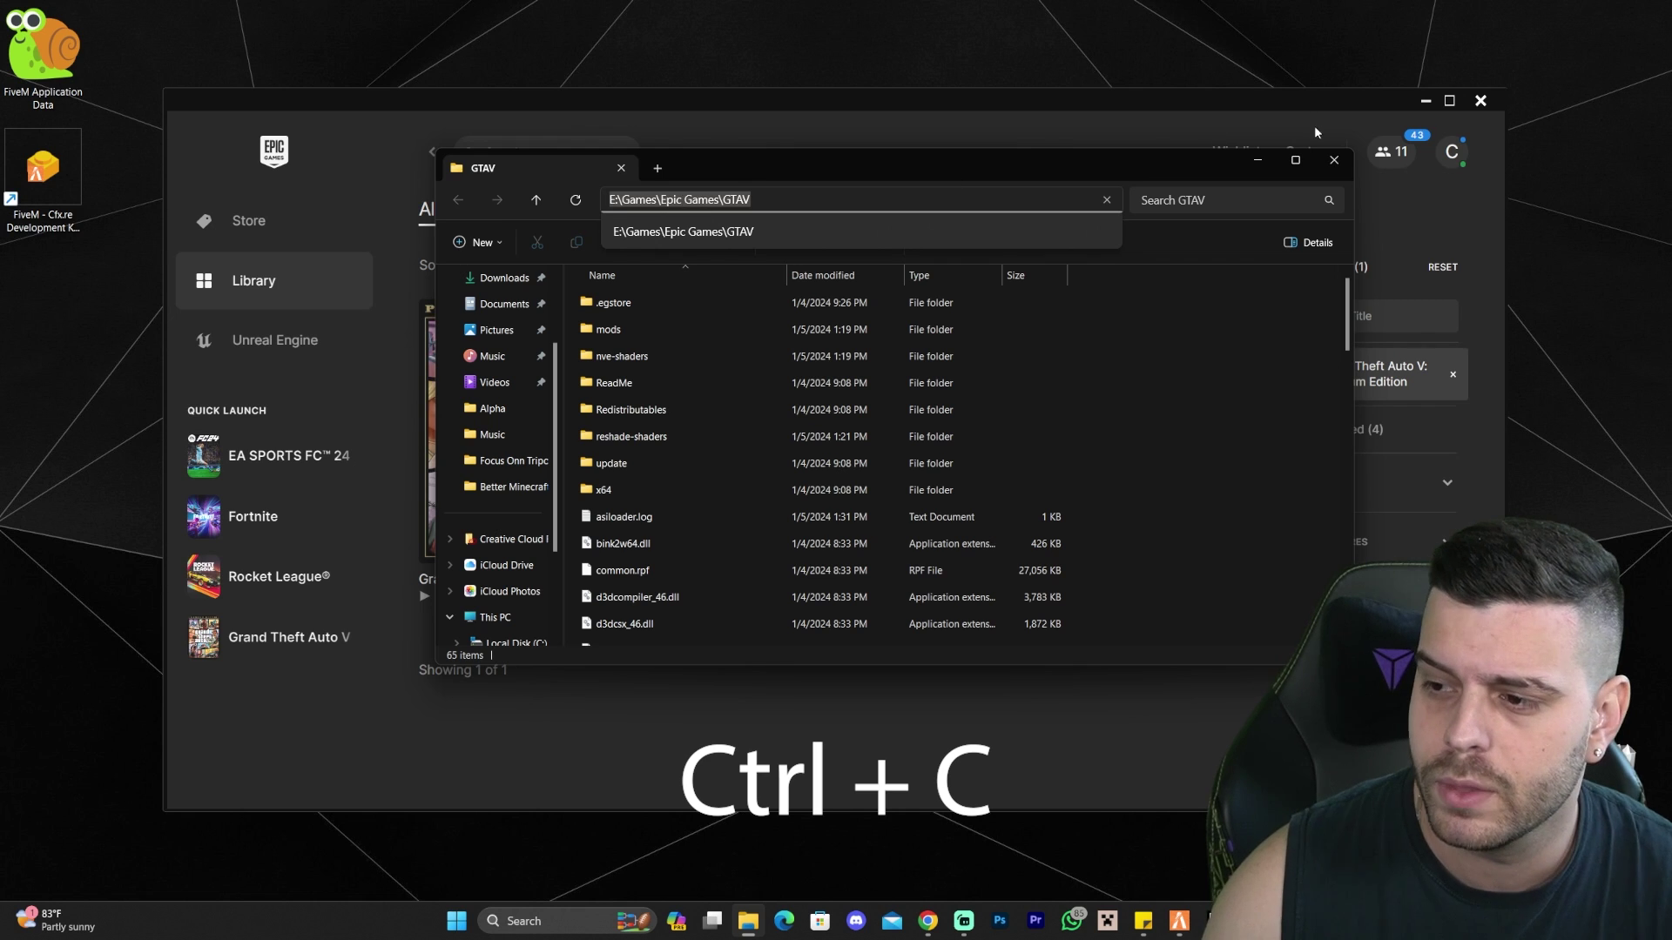
{"action": "left_click", "coordinate": [1333, 159]}
{"action": "left_click", "coordinate": [1480, 104]}
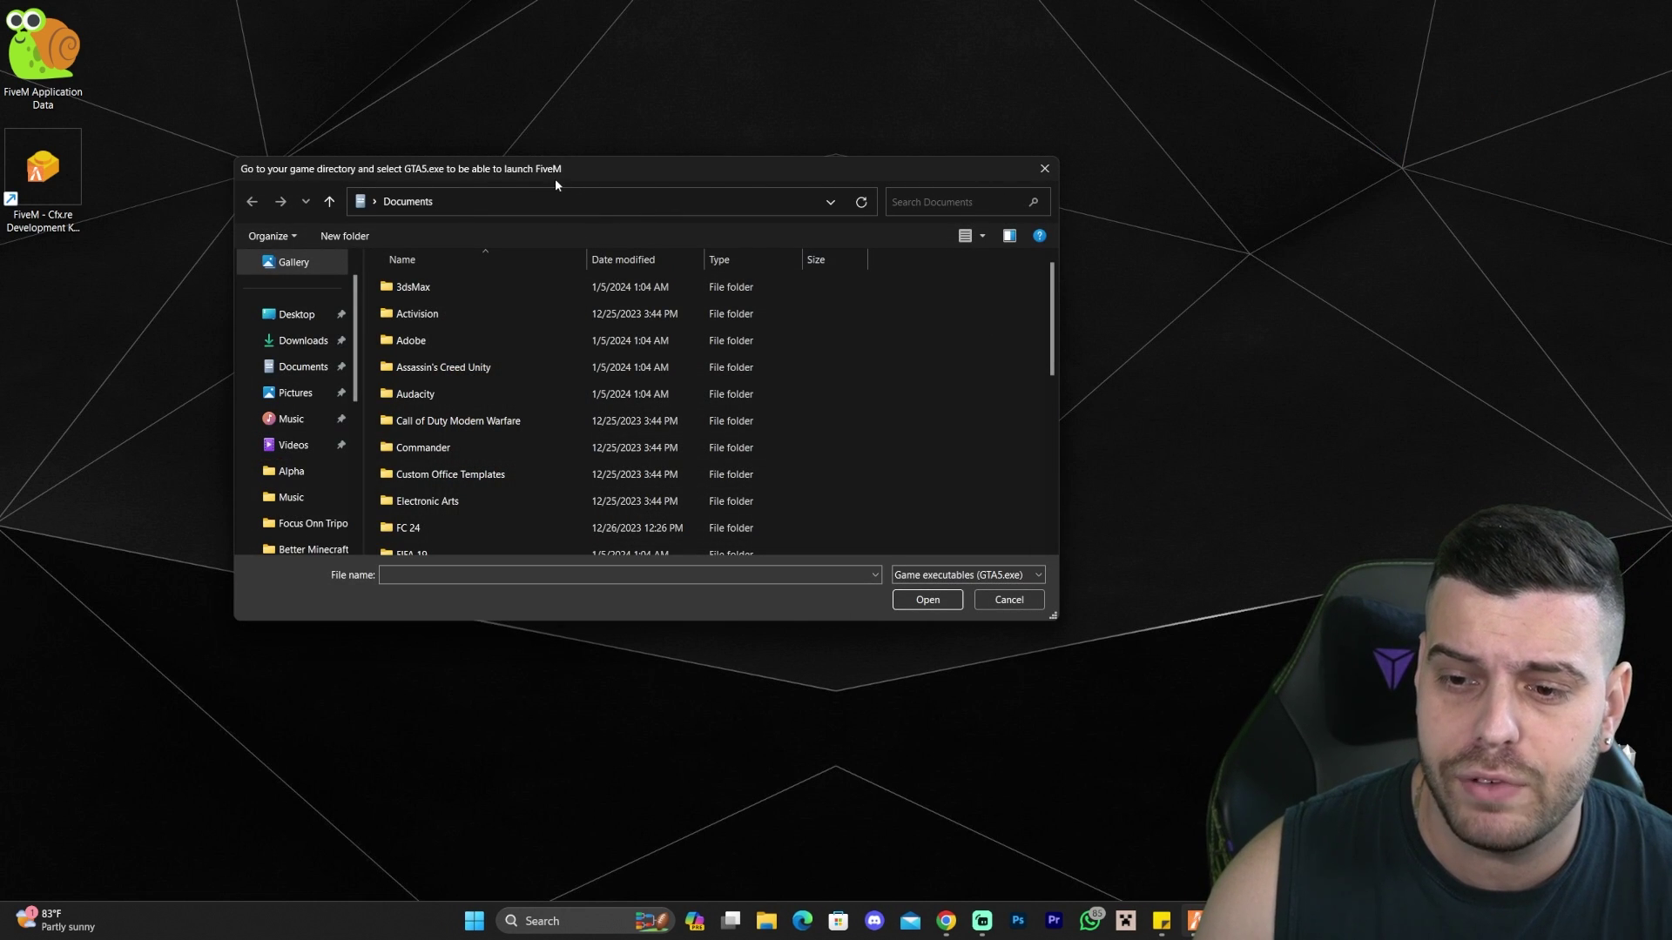
- Paste the GTAV folder path into FiveM's picker and select GTA5.exe
{"action": "left_click", "coordinate": [610, 209]}
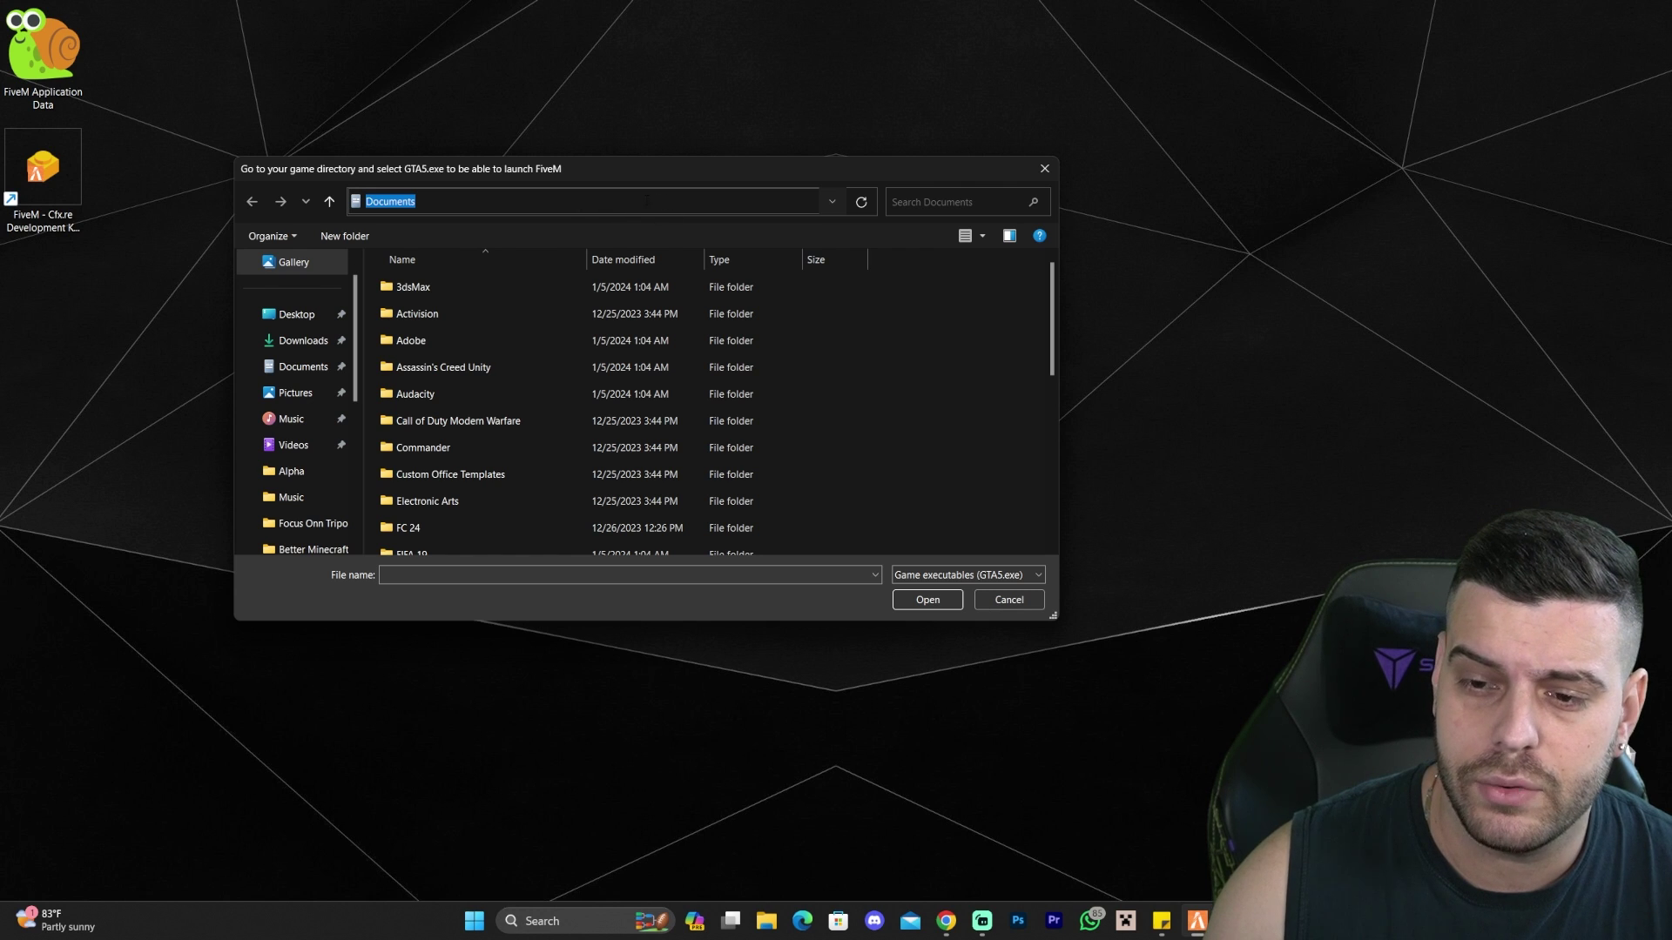
{"action": "key", "text": "ctrl+v"}
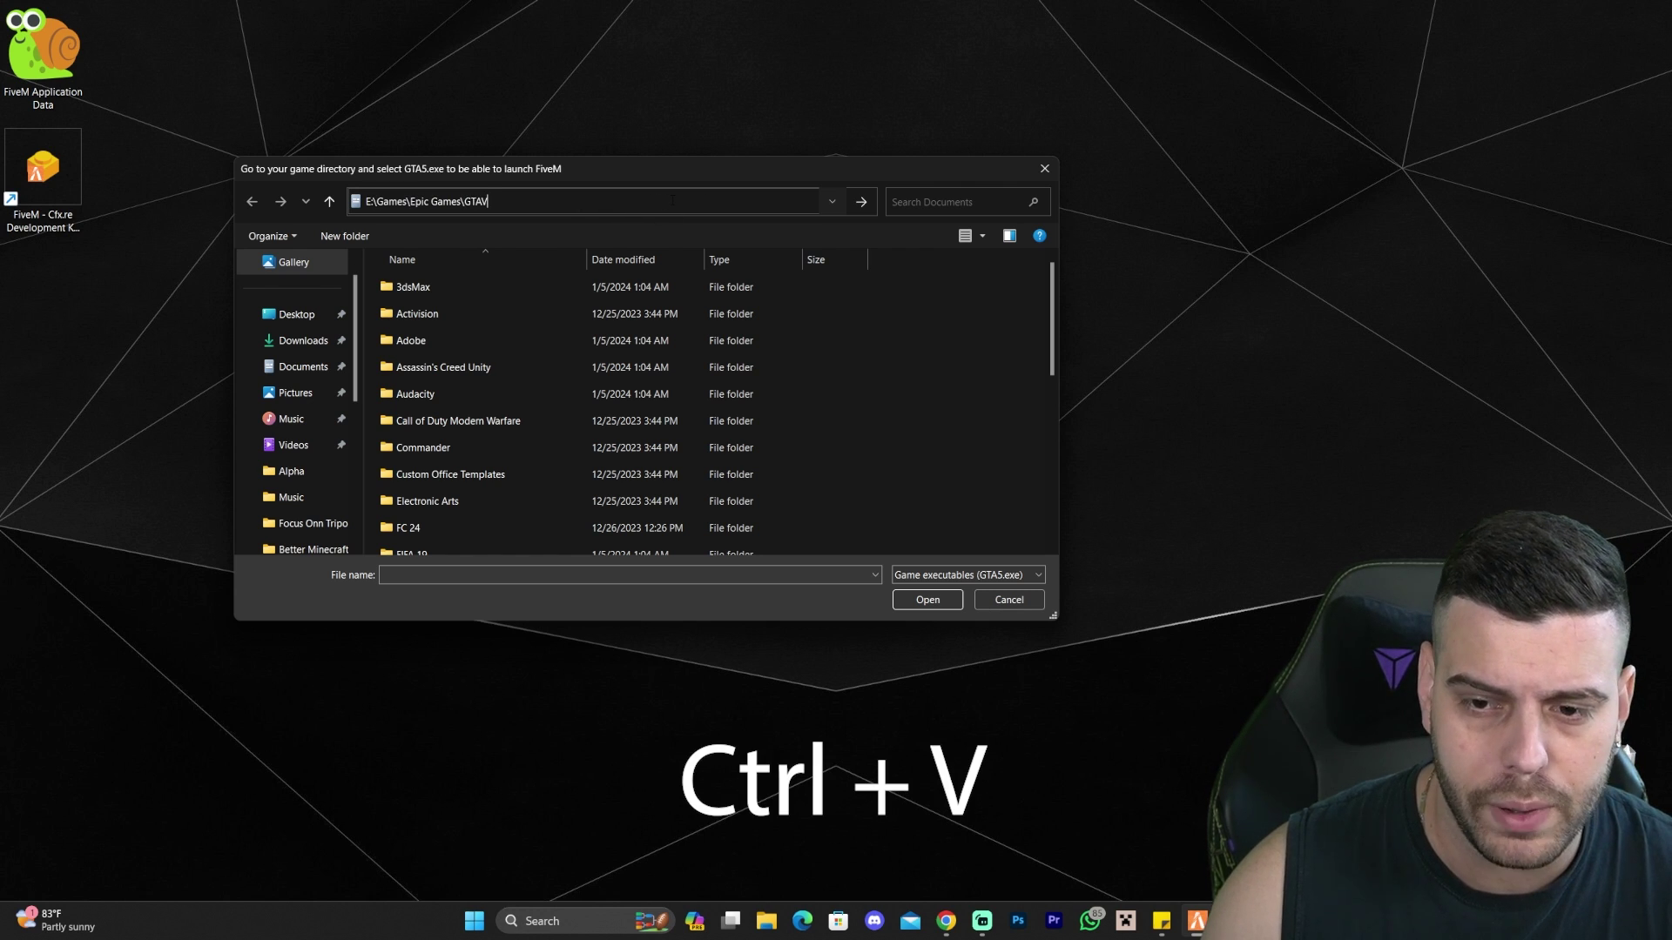
{"action": "key", "text": "Return"}
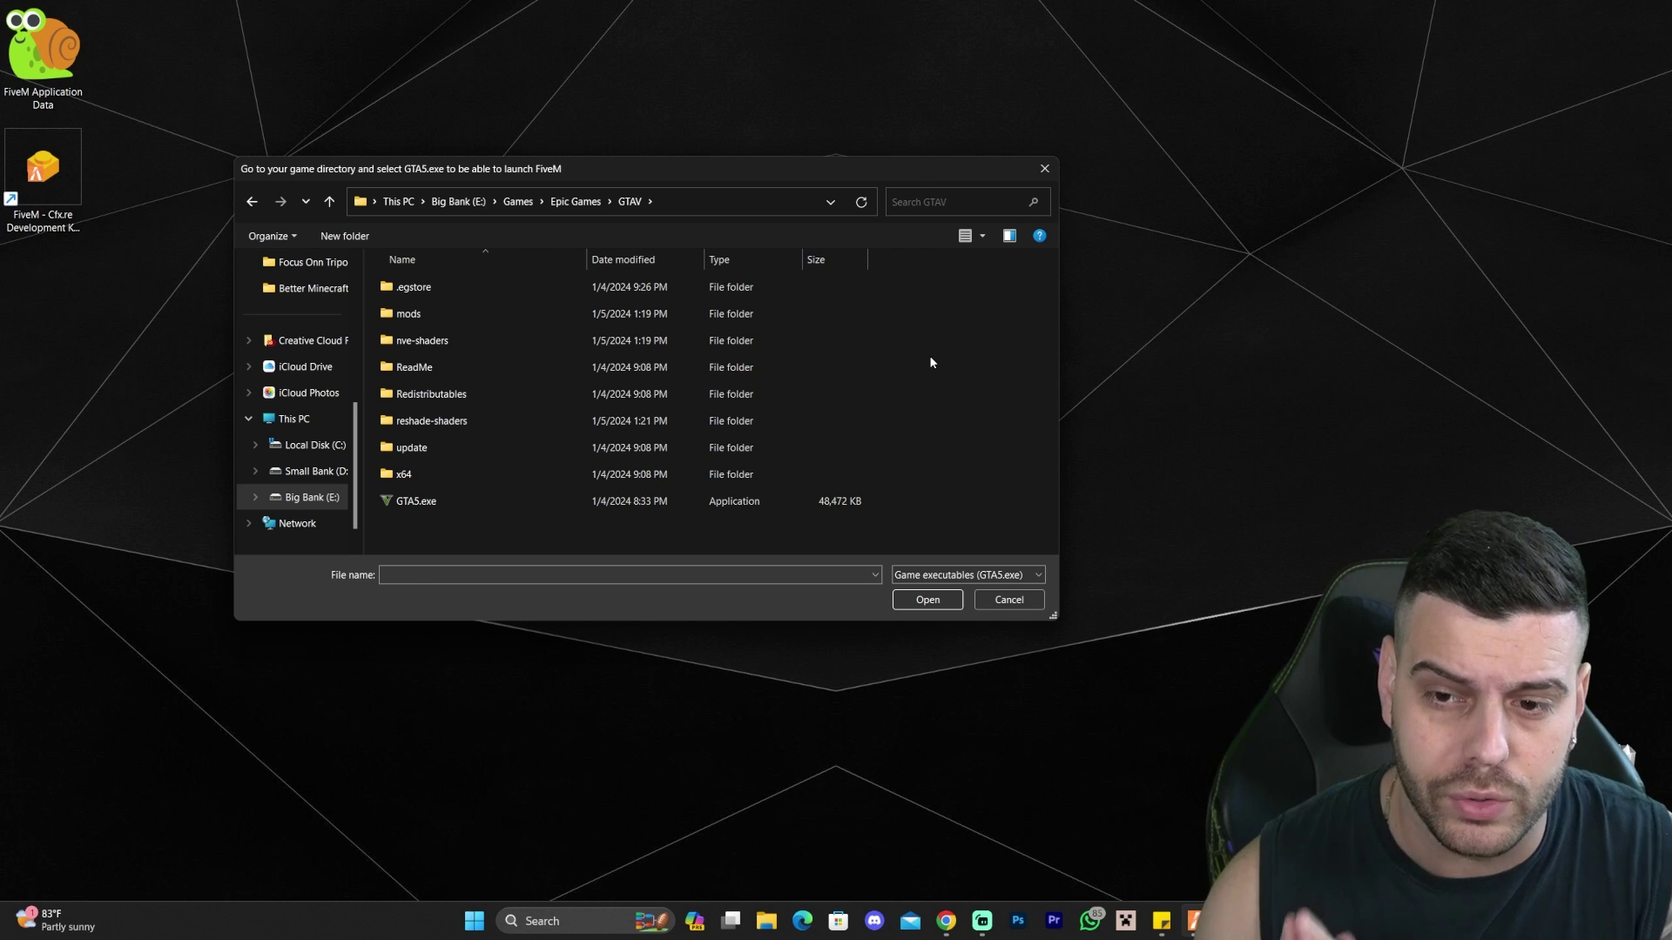
{"action": "left_click", "coordinate": [747, 501]}
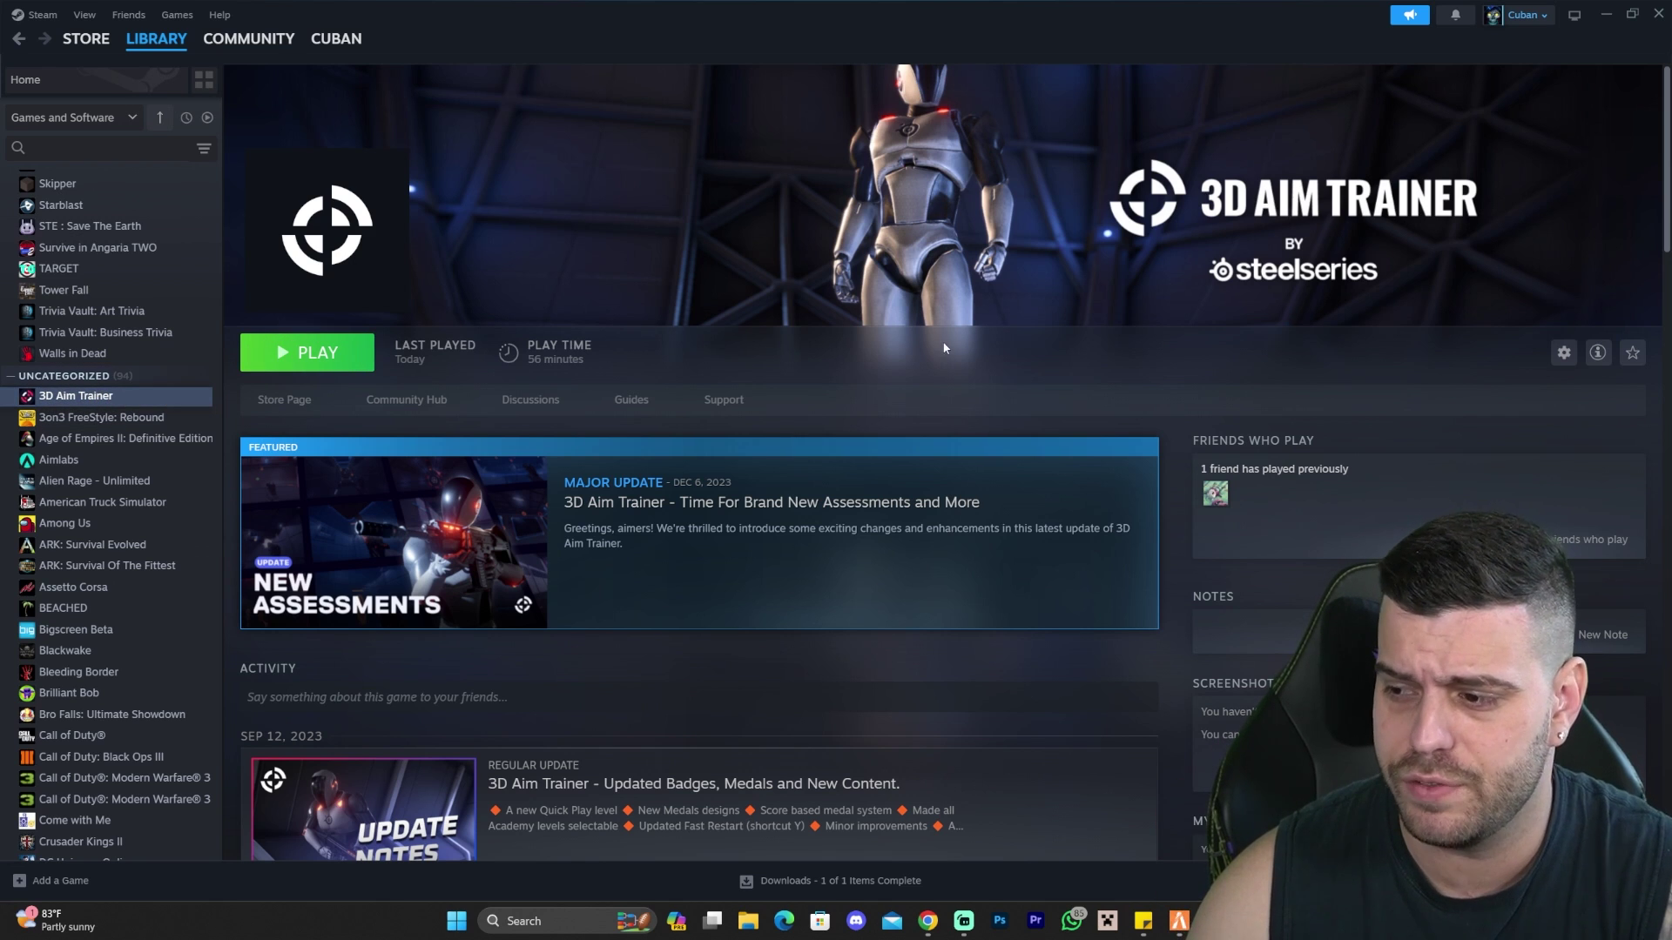
- View 3D Aim Trainer's Installed Files properties in Steam, then return to the folder window's editable path
{"action": "left_click", "coordinate": [1556, 357]}
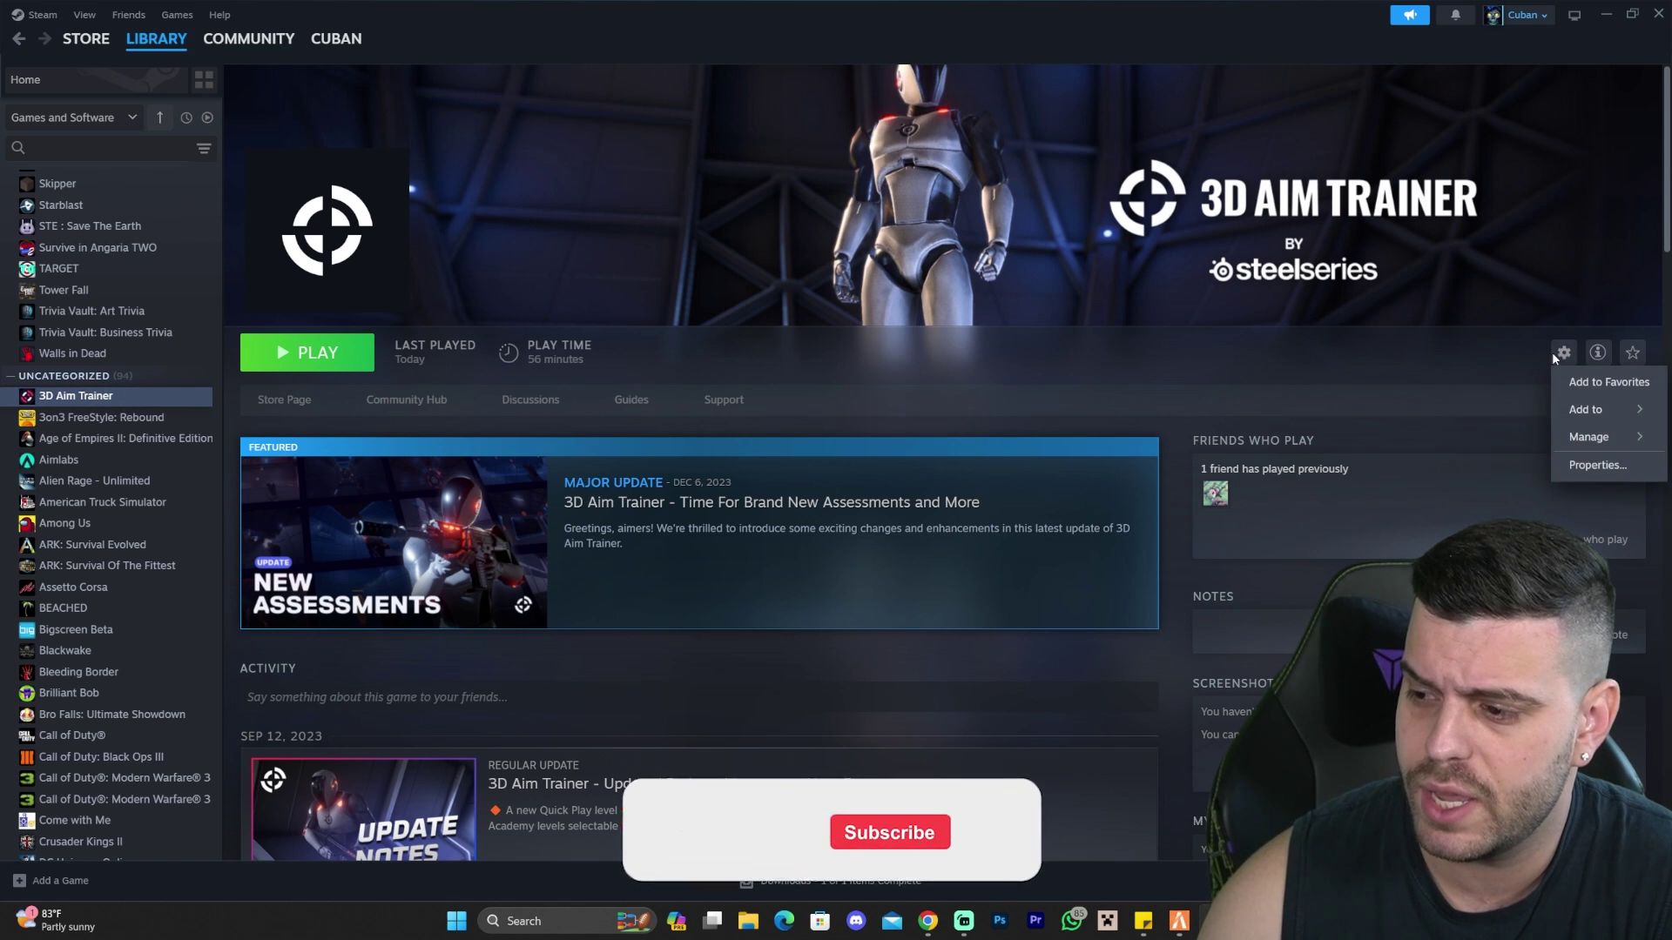
{"action": "left_click", "coordinate": [1597, 465]}
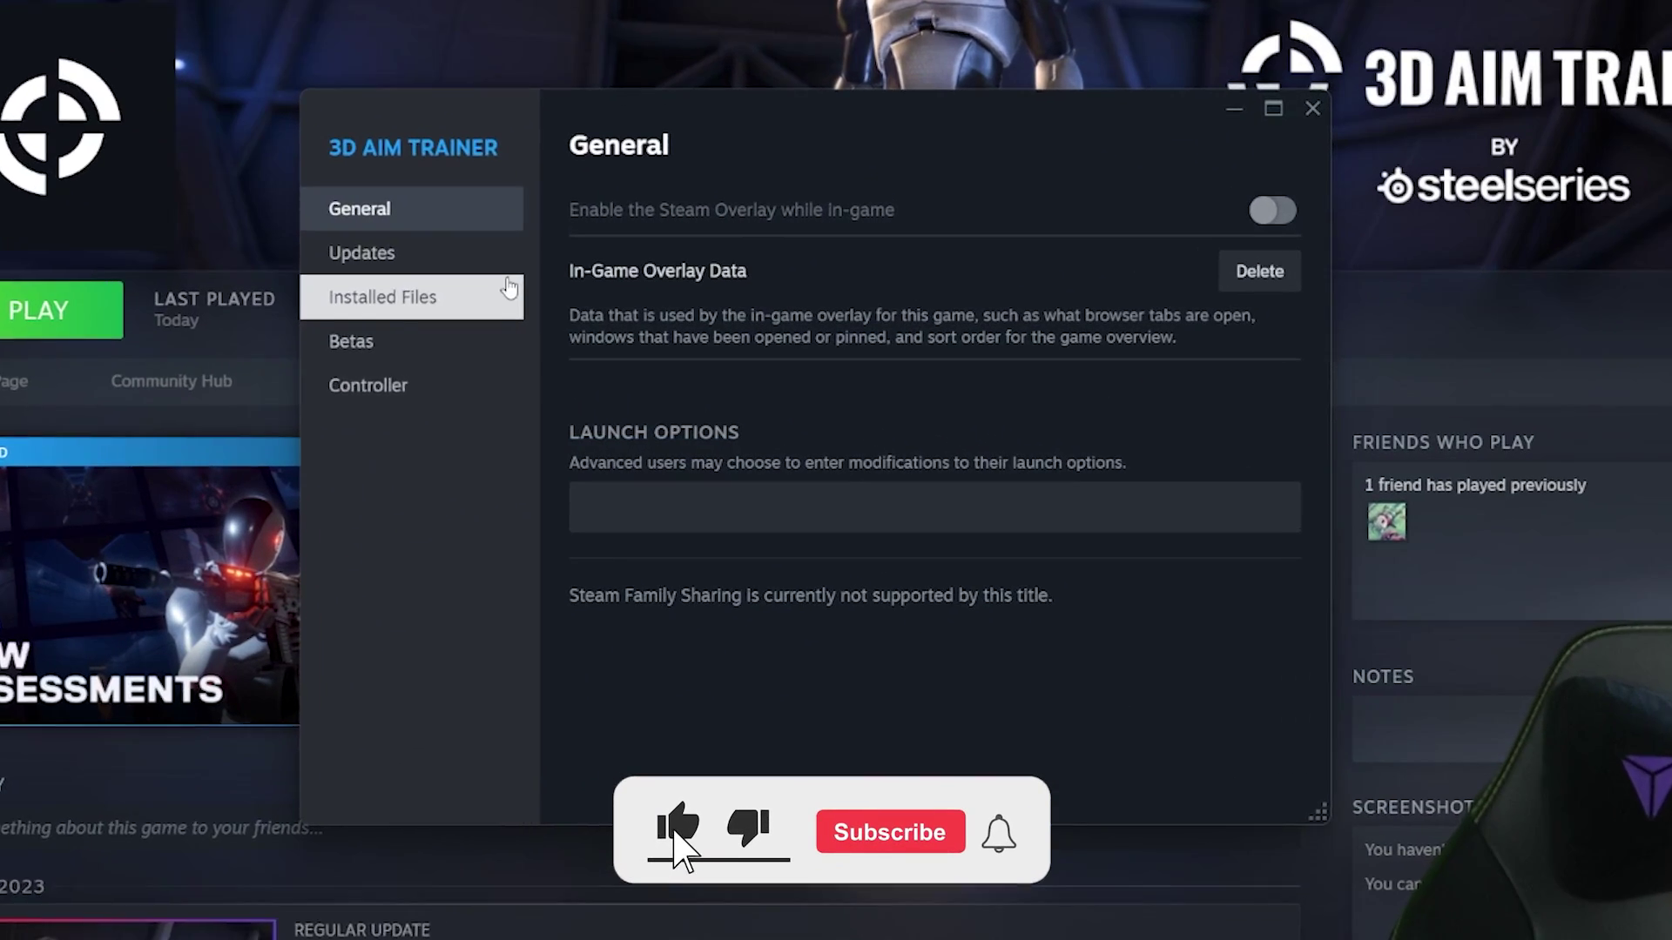
{"action": "left_click", "coordinate": [440, 297]}
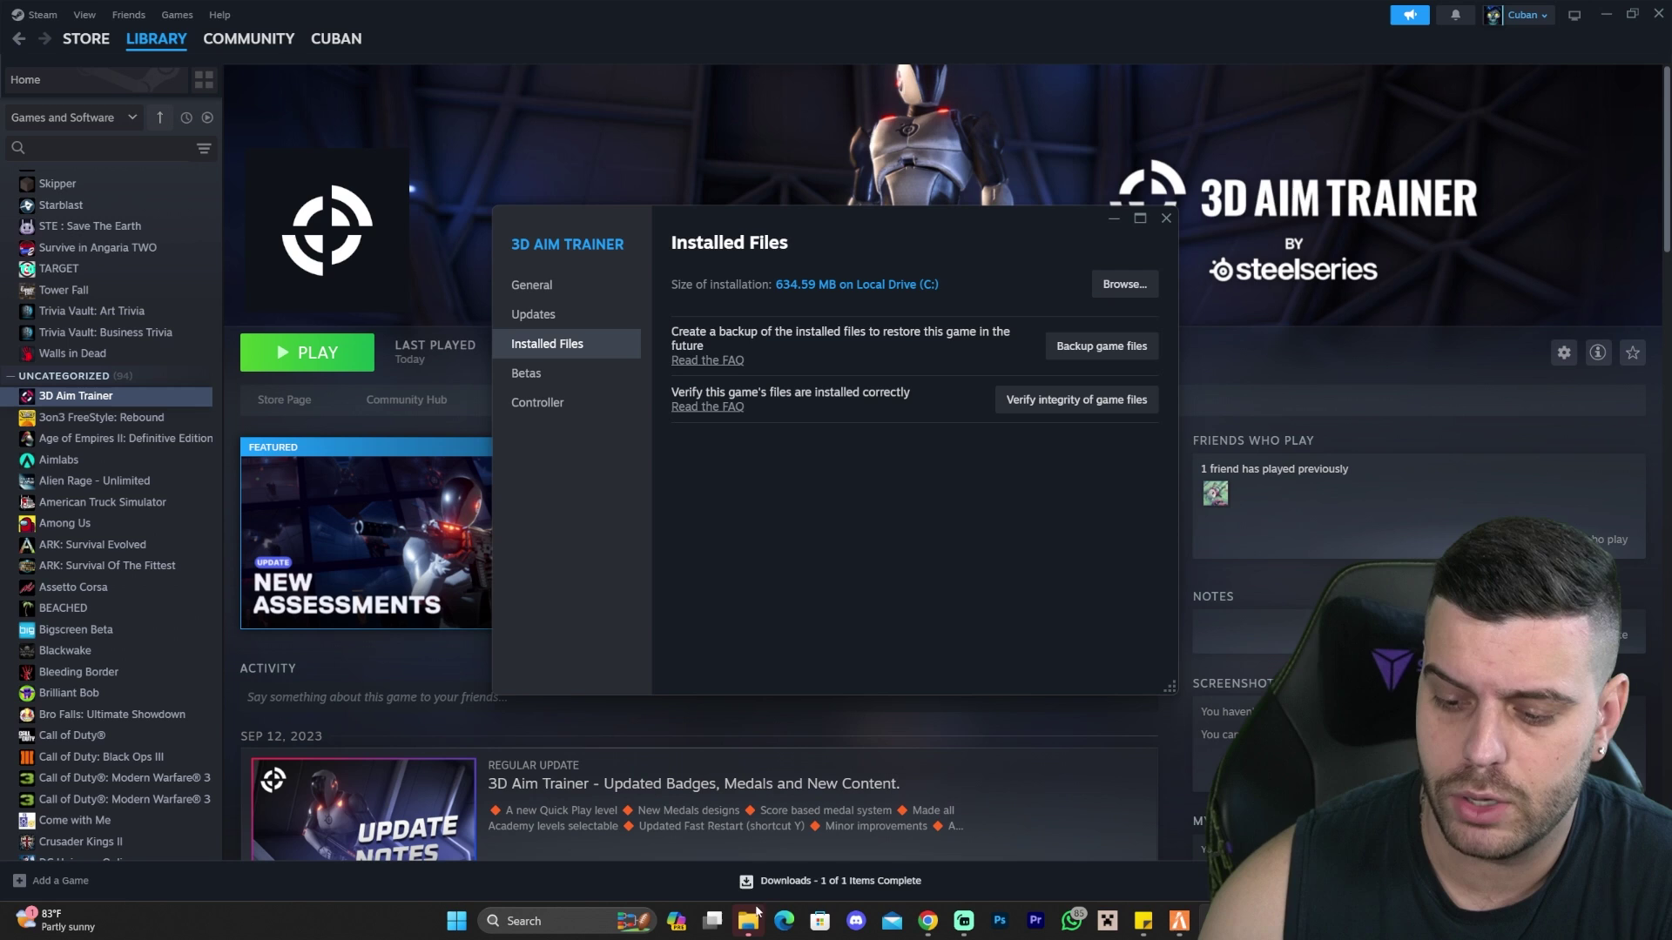
{"action": "left_click", "coordinate": [748, 921]}
{"action": "left_click", "coordinate": [1052, 200]}
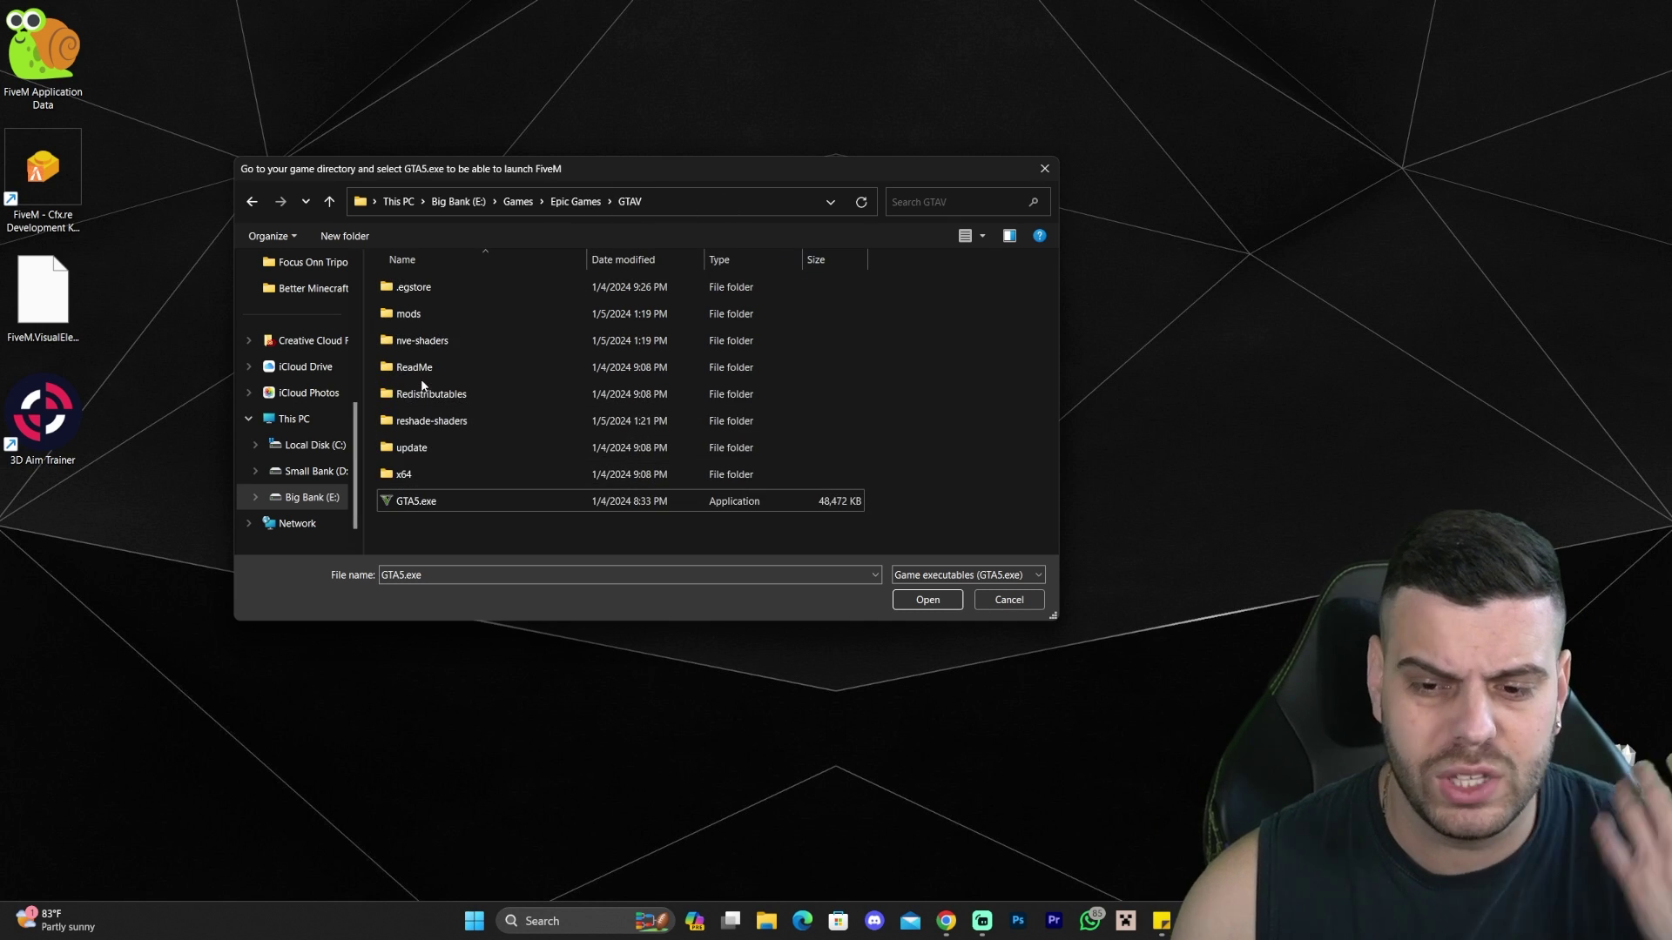
- Select GTA5.exe in the GTAV folder and confirm it as FiveM's game executable
{"action": "left_click", "coordinate": [438, 509]}
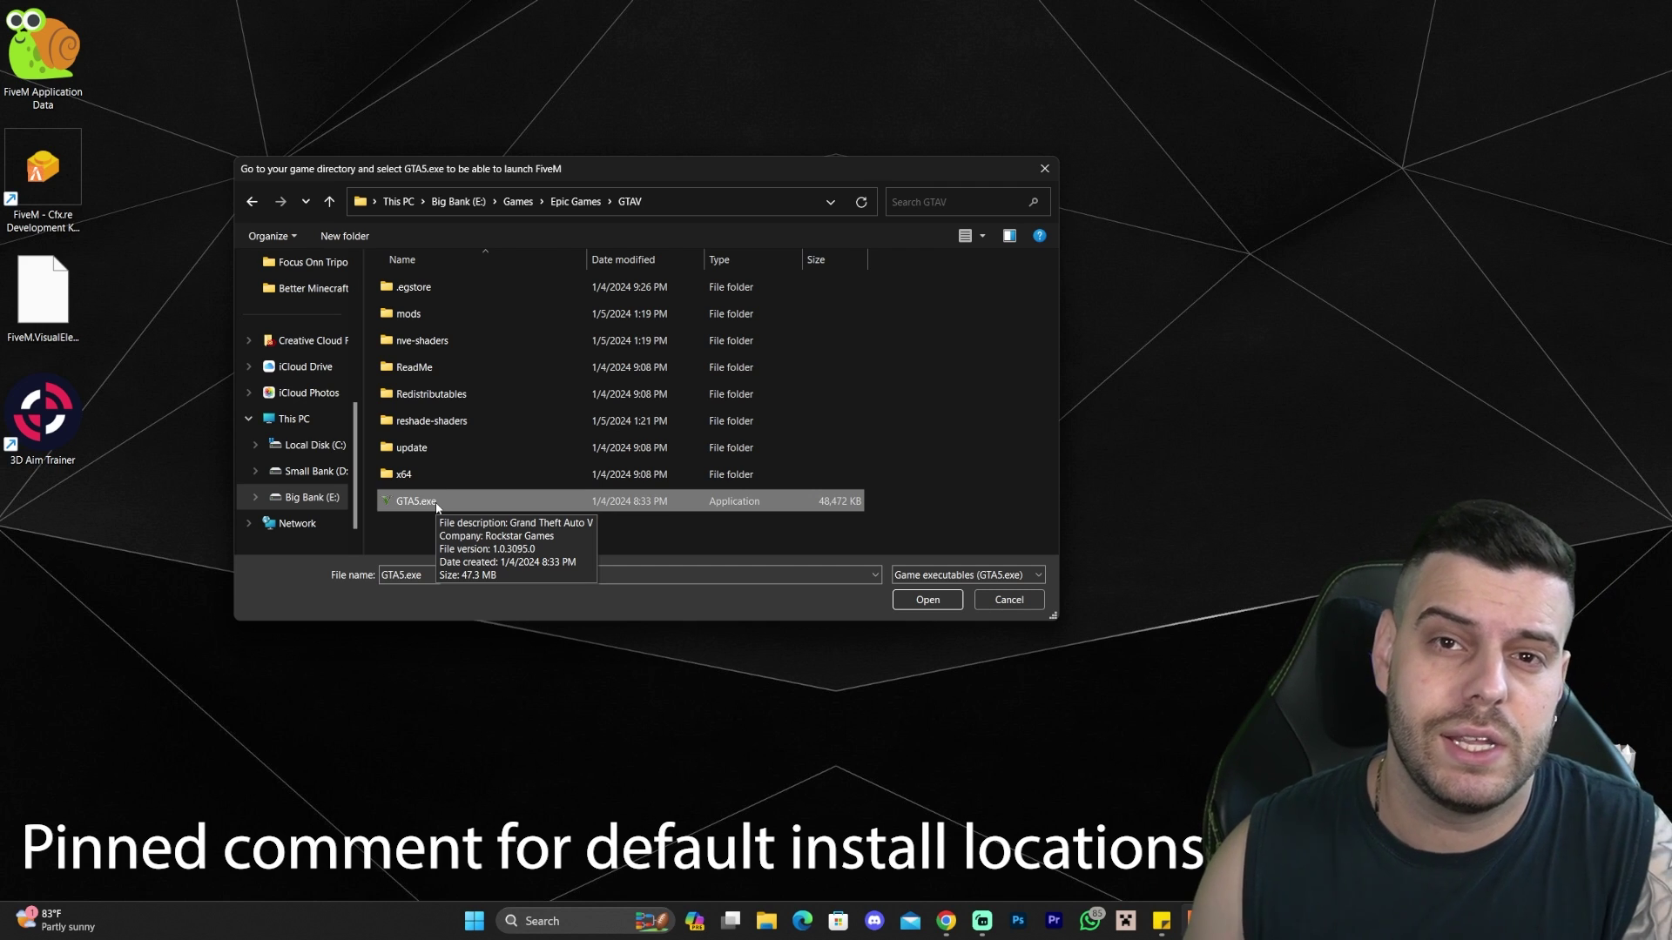
{"action": "left_click", "coordinate": [496, 503]}
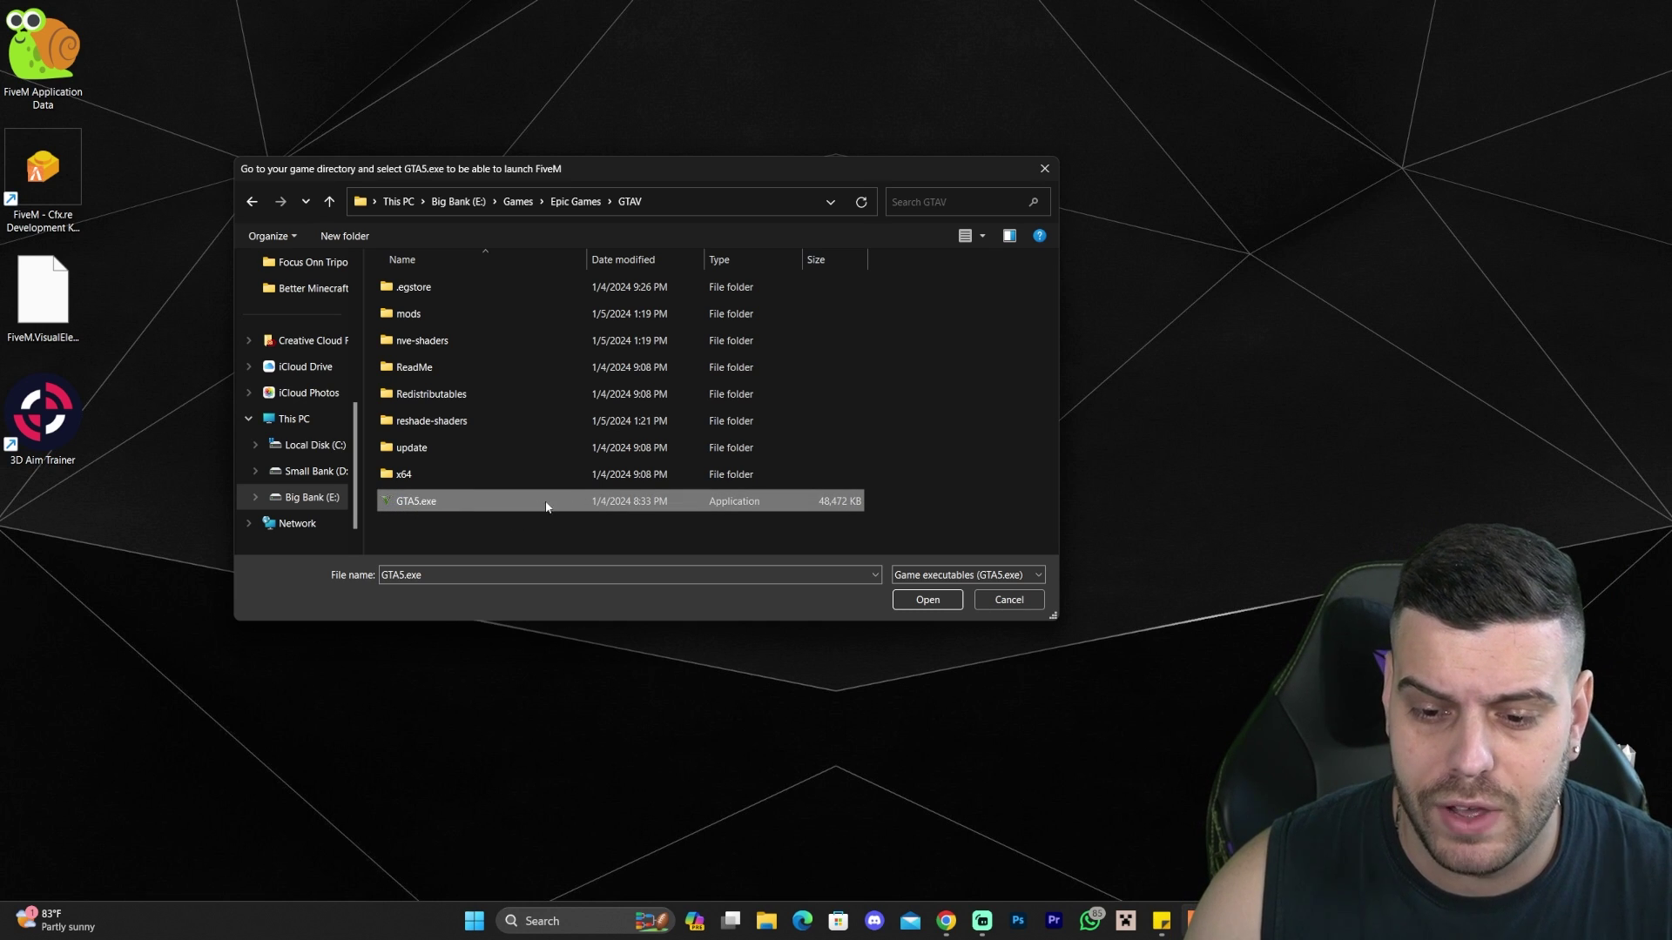
{"action": "left_click", "coordinate": [925, 601]}
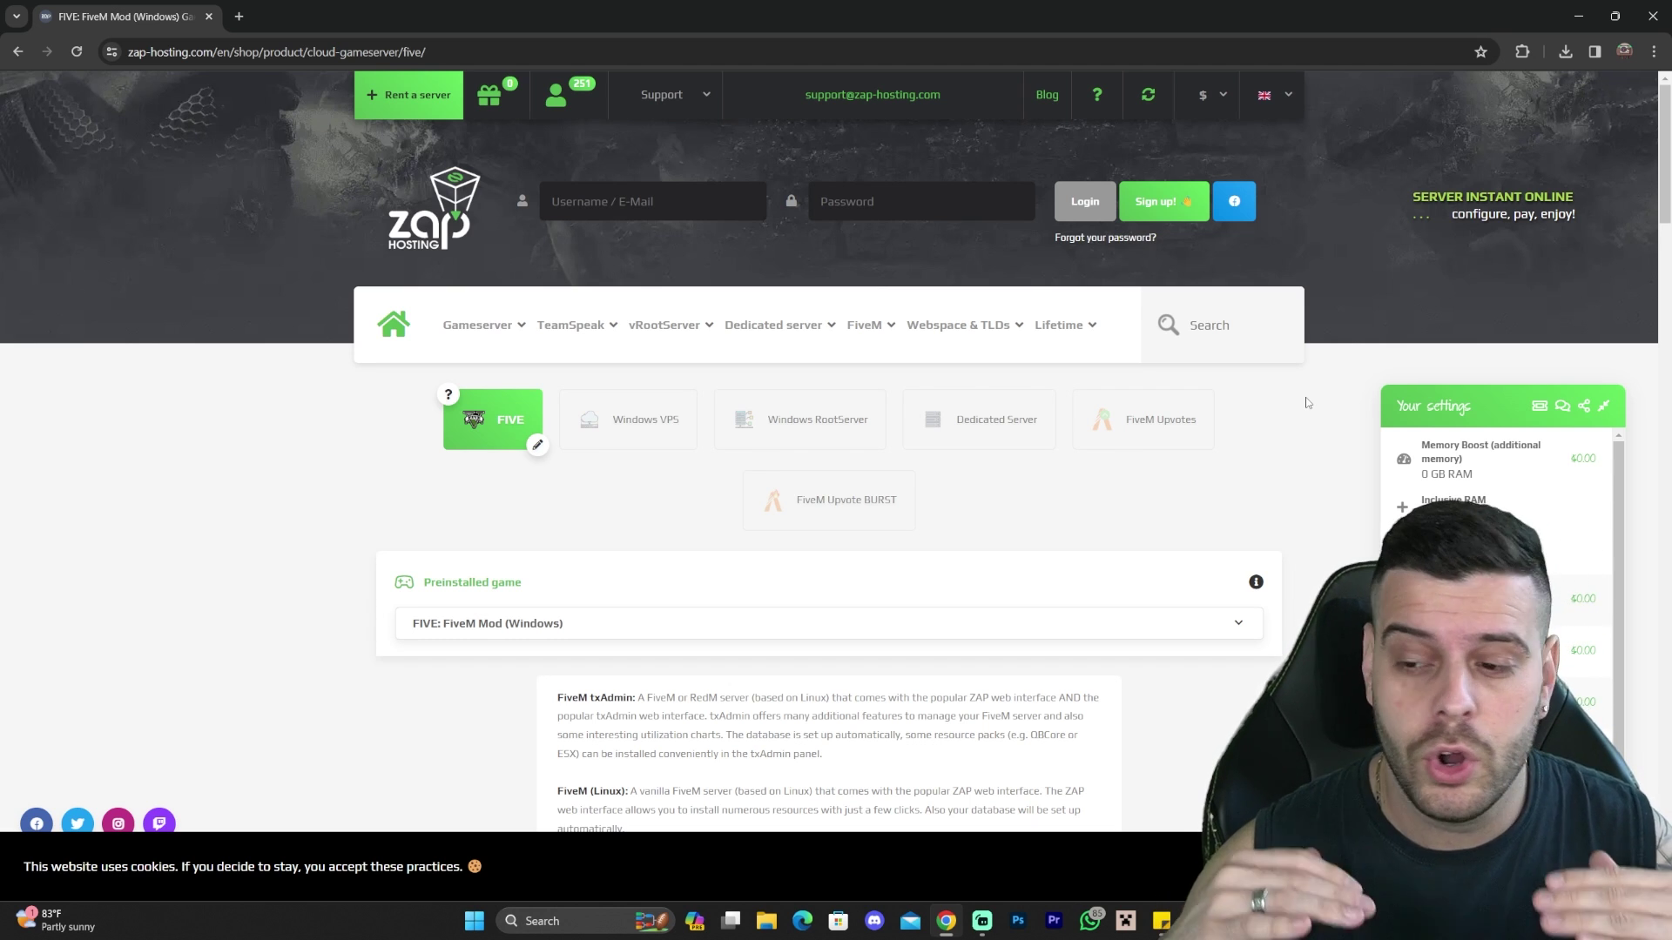
- Scroll up and down through the ZAP-Hosting FiveM server rental page
{"action": "scroll", "coordinate": [1341, 431], "scroll_direction": "down", "scroll_amount": 3}
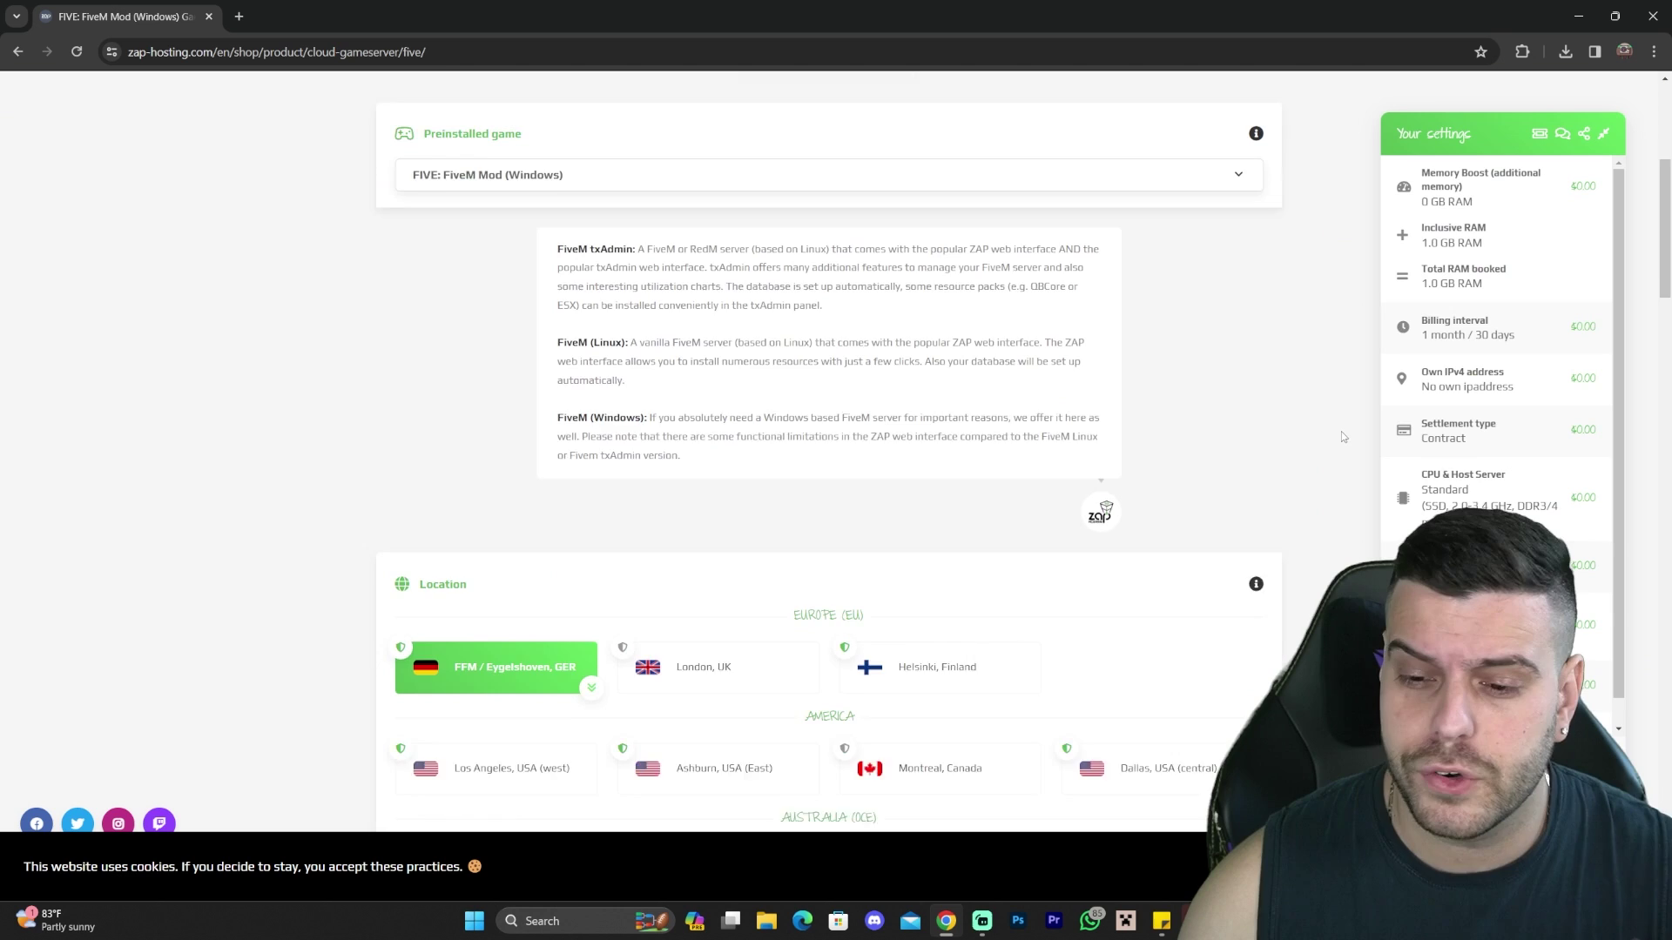
{"action": "scroll", "coordinate": [1329, 435], "scroll_direction": "up", "scroll_amount": 3}
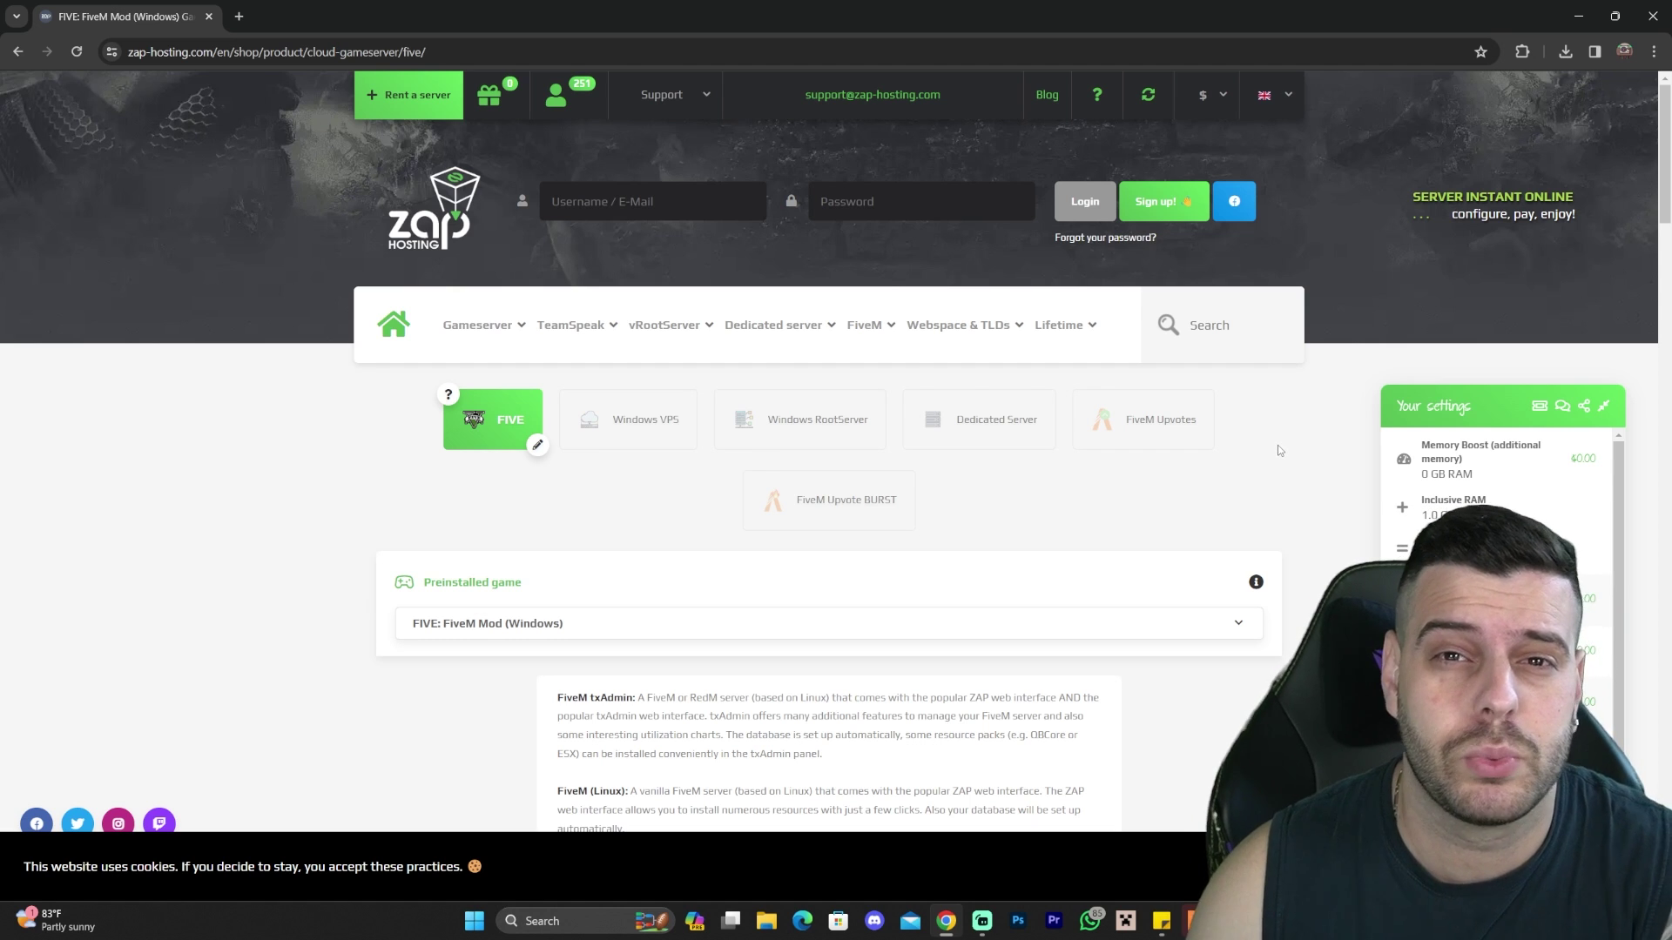
{"action": "scroll", "coordinate": [1279, 449], "scroll_direction": "down", "scroll_amount": 2}
{"action": "scroll", "coordinate": [1307, 426], "scroll_direction": "up", "scroll_amount": 2}
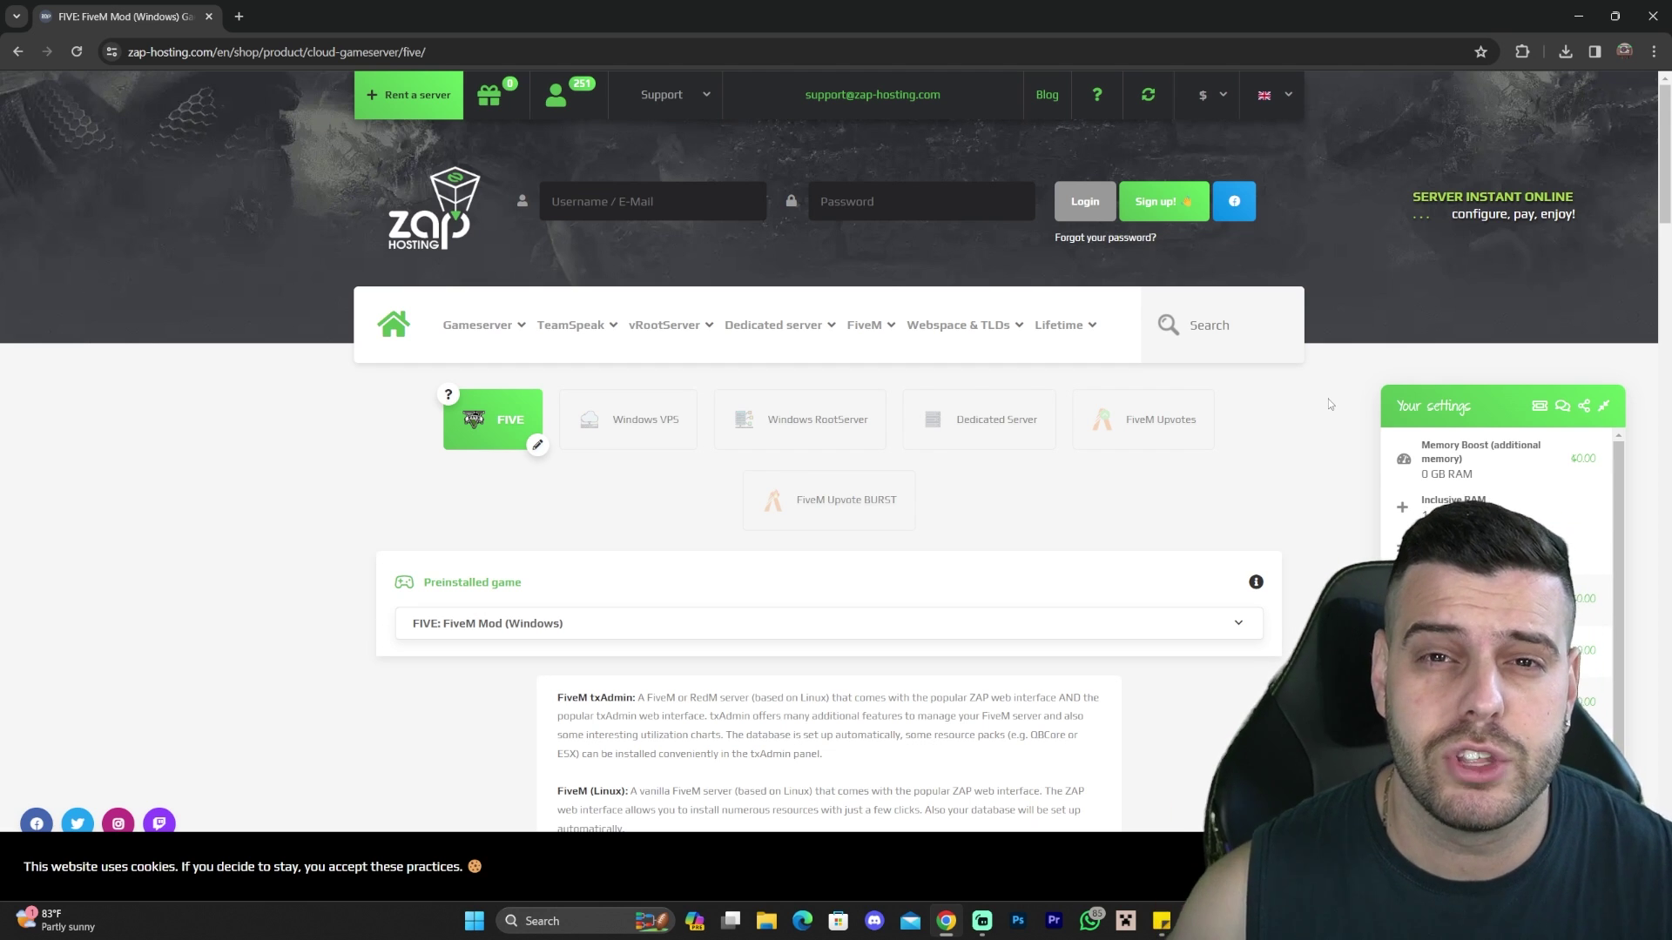
- Return to FiveM and accept the update of the outdated local game data
{"action": "left_click", "coordinate": [1581, 13]}
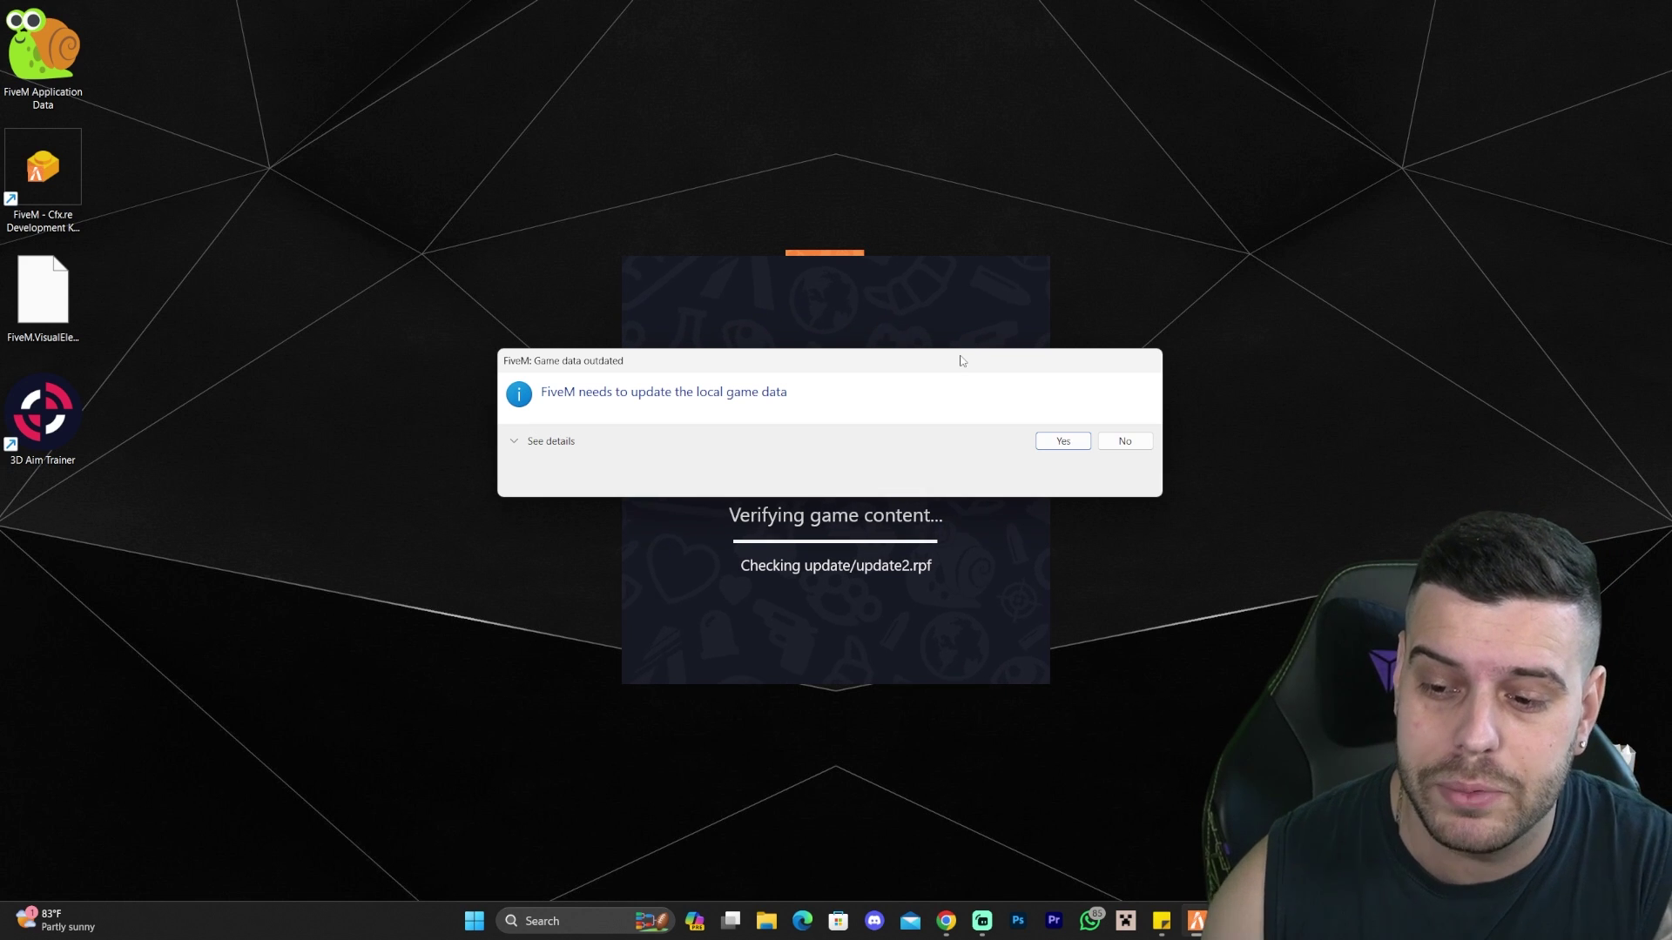
{"action": "left_click", "coordinate": [1060, 440]}
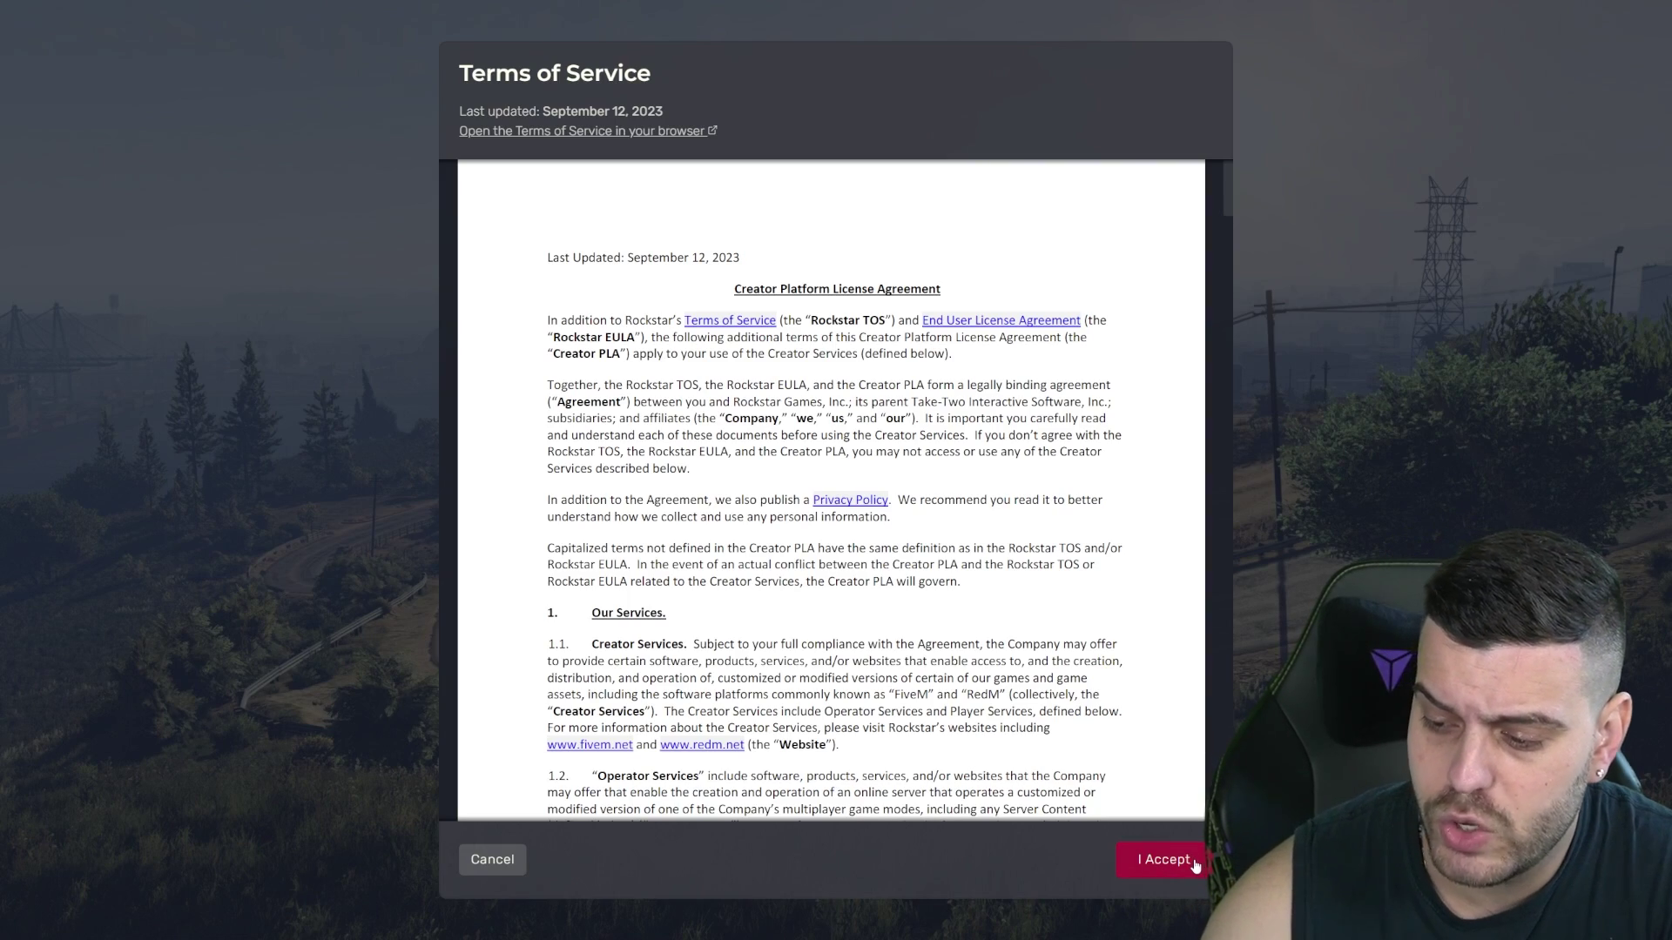
- Scroll down and back up through FiveM's Terms of Service
{"action": "scroll", "coordinate": [1074, 641], "scroll_direction": "down", "scroll_amount": 3}
{"action": "scroll", "coordinate": [1074, 642], "scroll_direction": "up", "scroll_amount": 4}
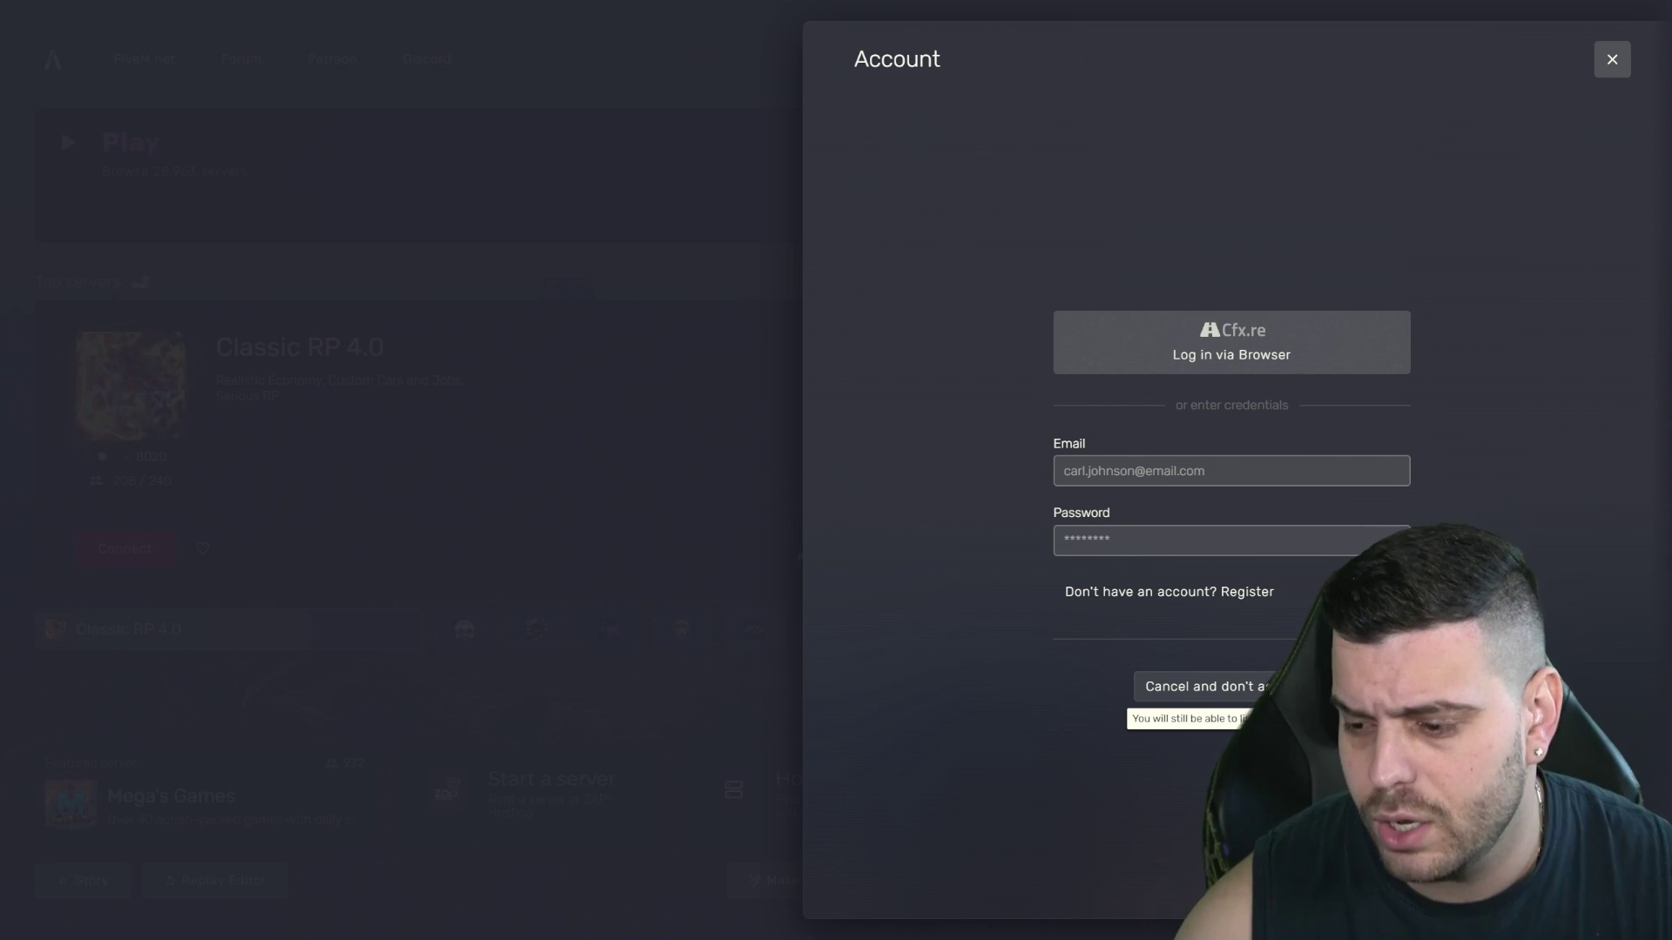
- Skip account sign-in with 'Cancel and don't ask again' and open the server list
{"action": "left_click", "coordinate": [1280, 686]}
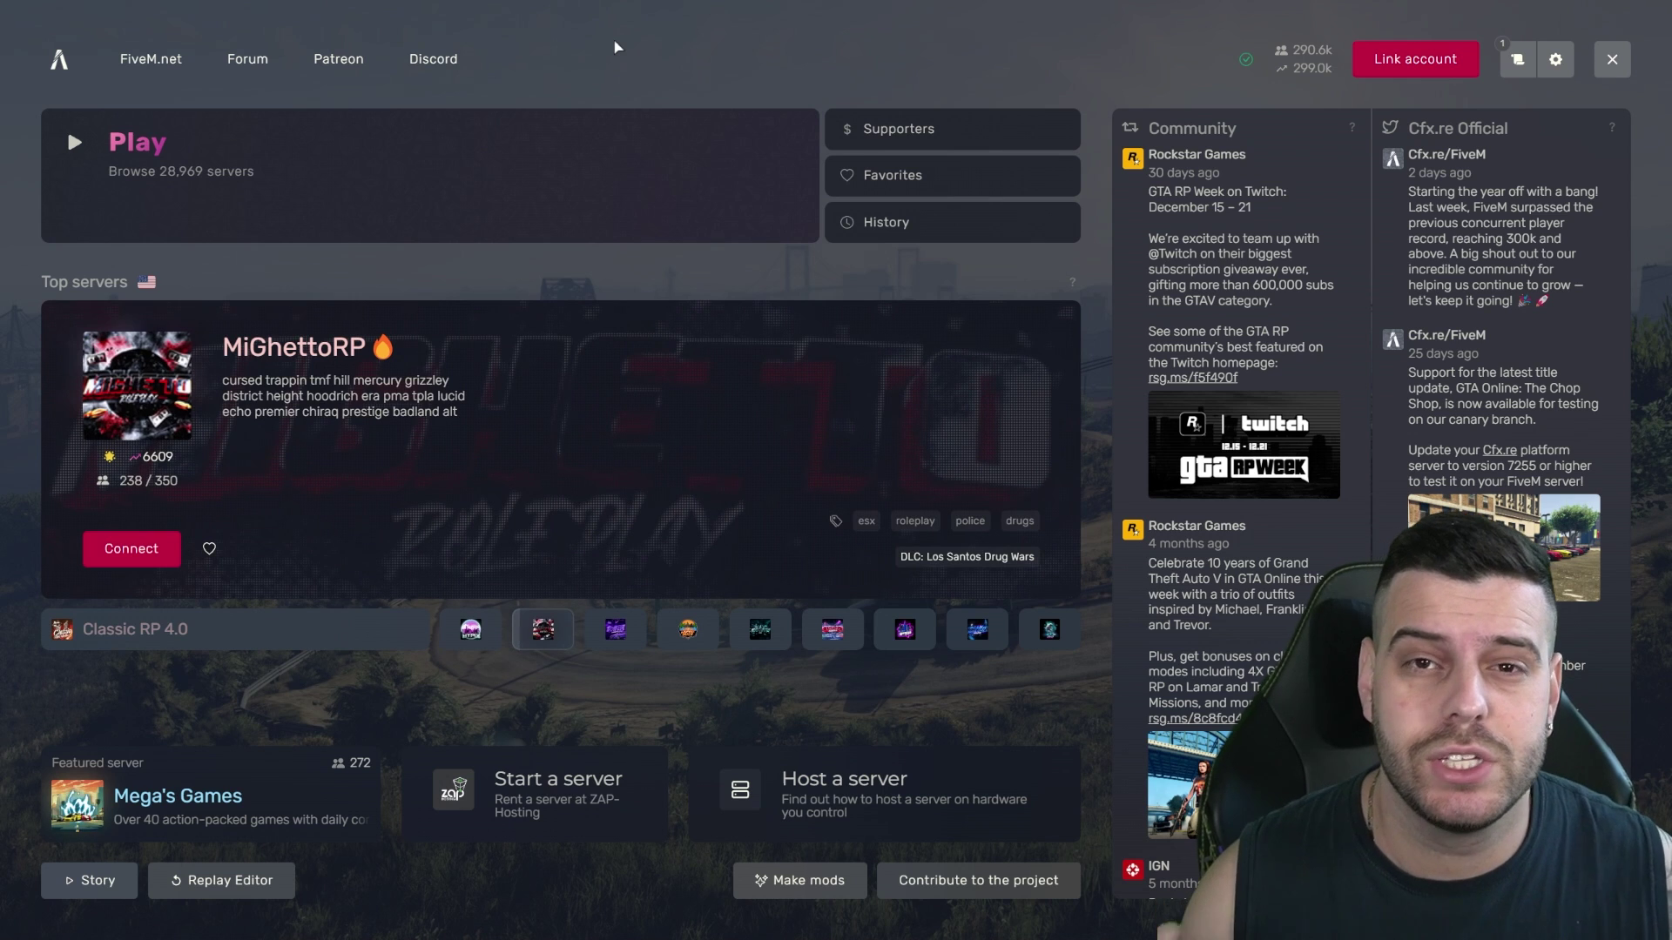
{"action": "left_click", "coordinate": [440, 174]}
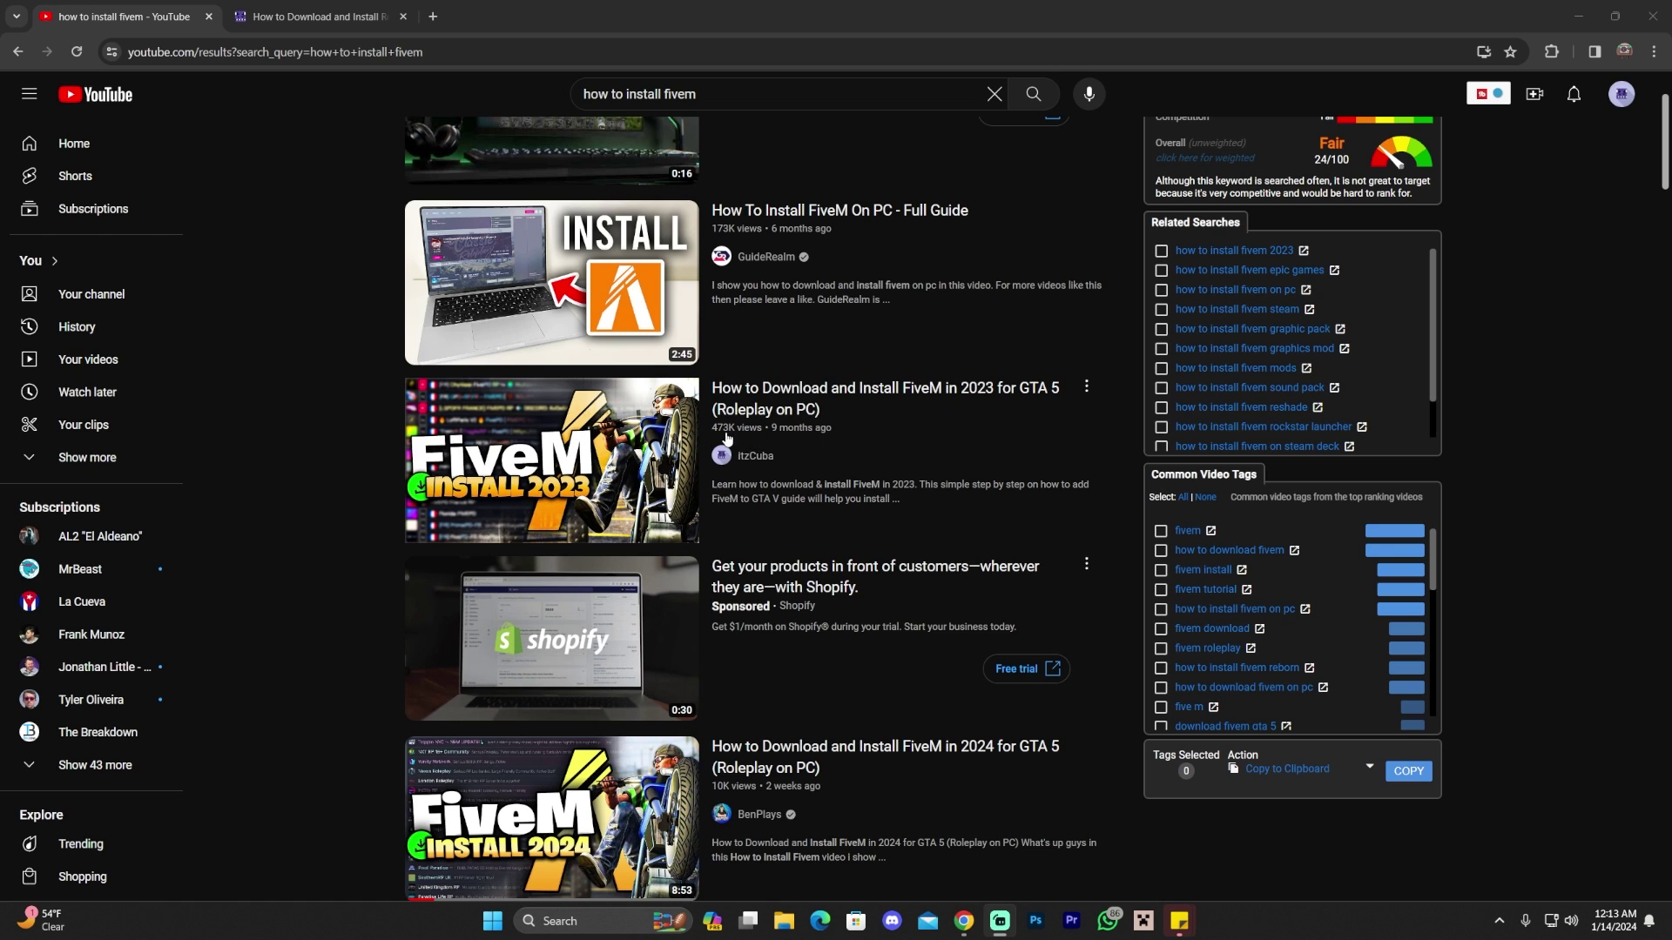
{"action": "mouse_move", "coordinate": [782, 442]}
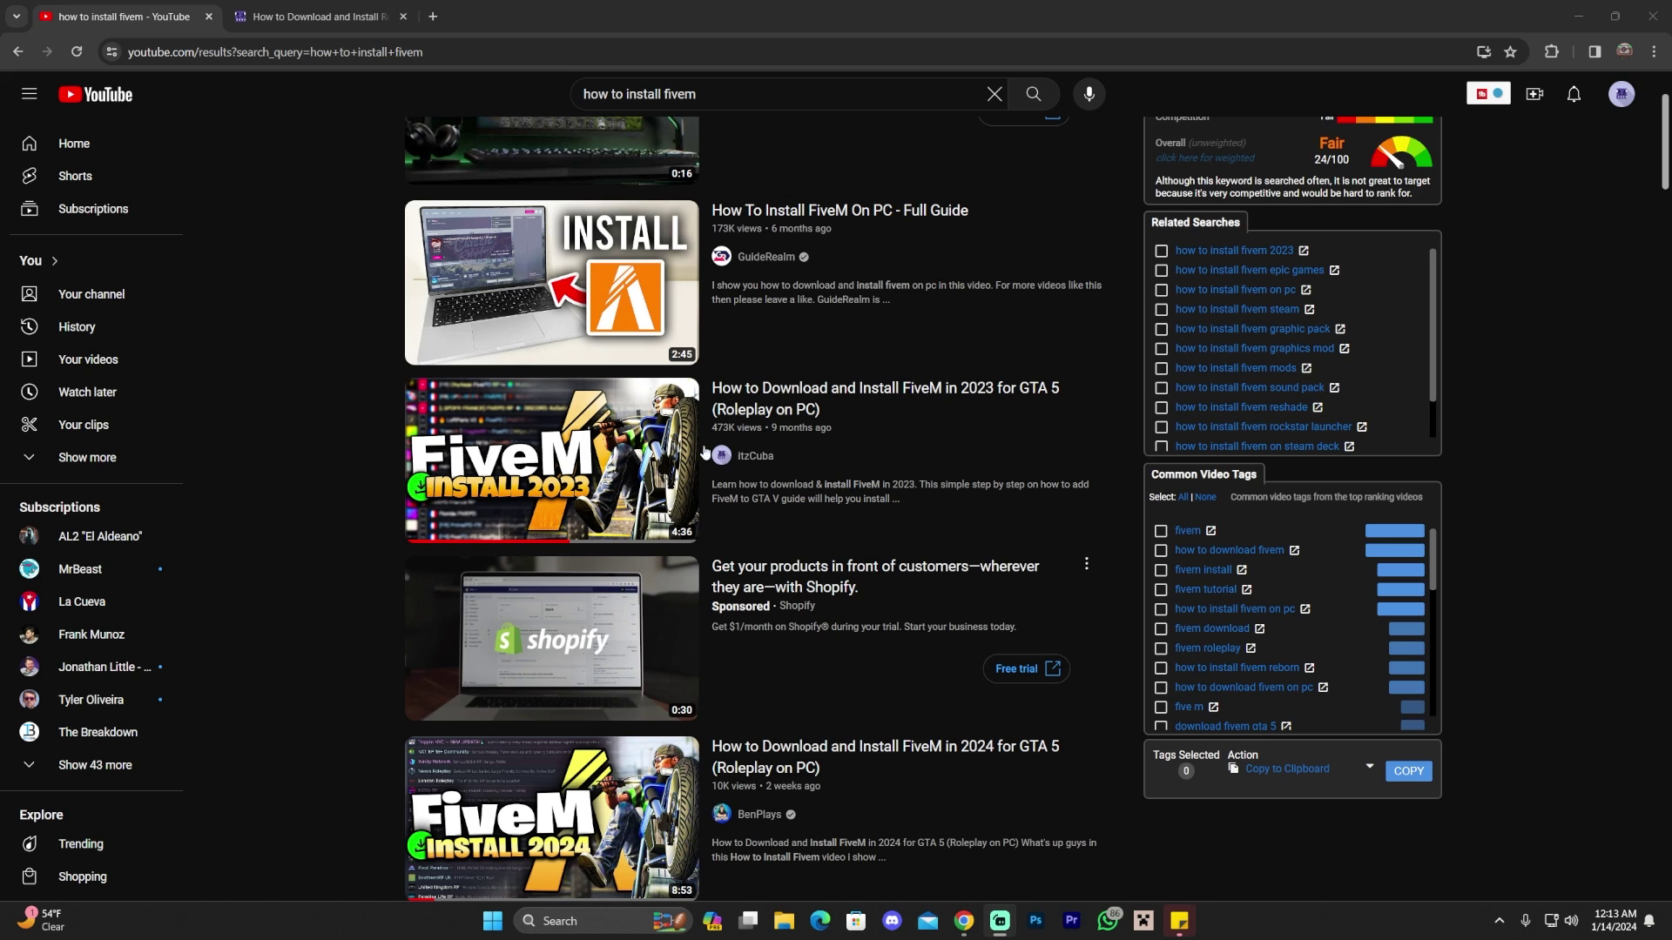
{"action": "scroll", "coordinate": [685, 754], "scroll_direction": "down", "scroll_amount": 1}
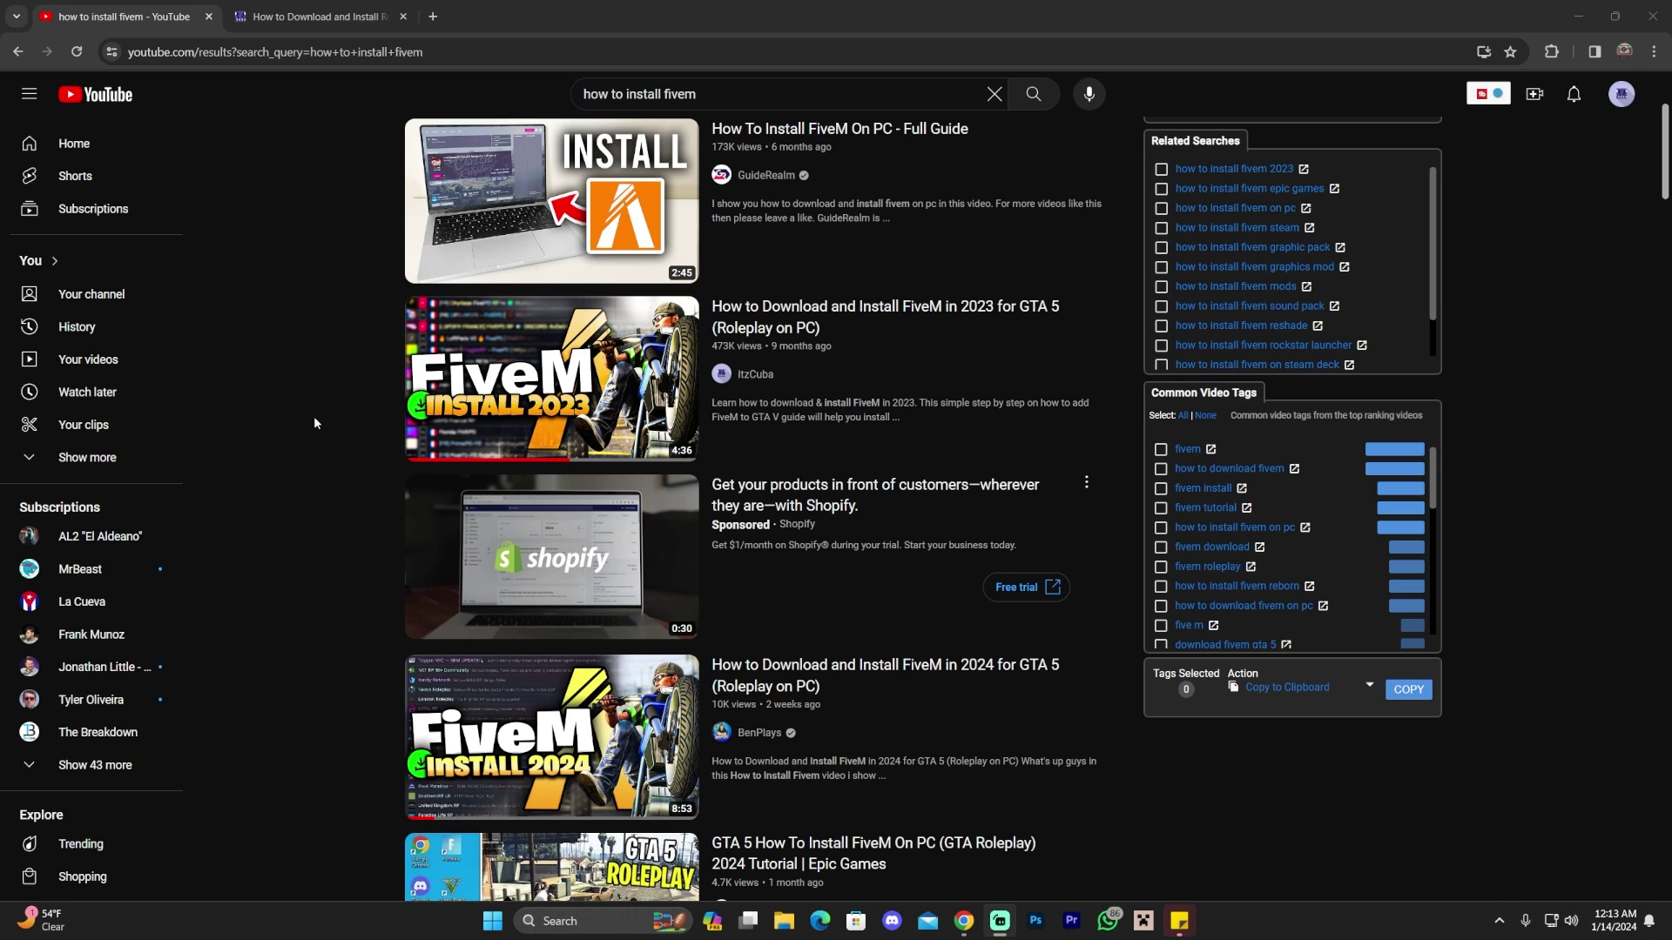
{"action": "scroll", "coordinate": [323, 411], "scroll_direction": "up", "scroll_amount": 1}
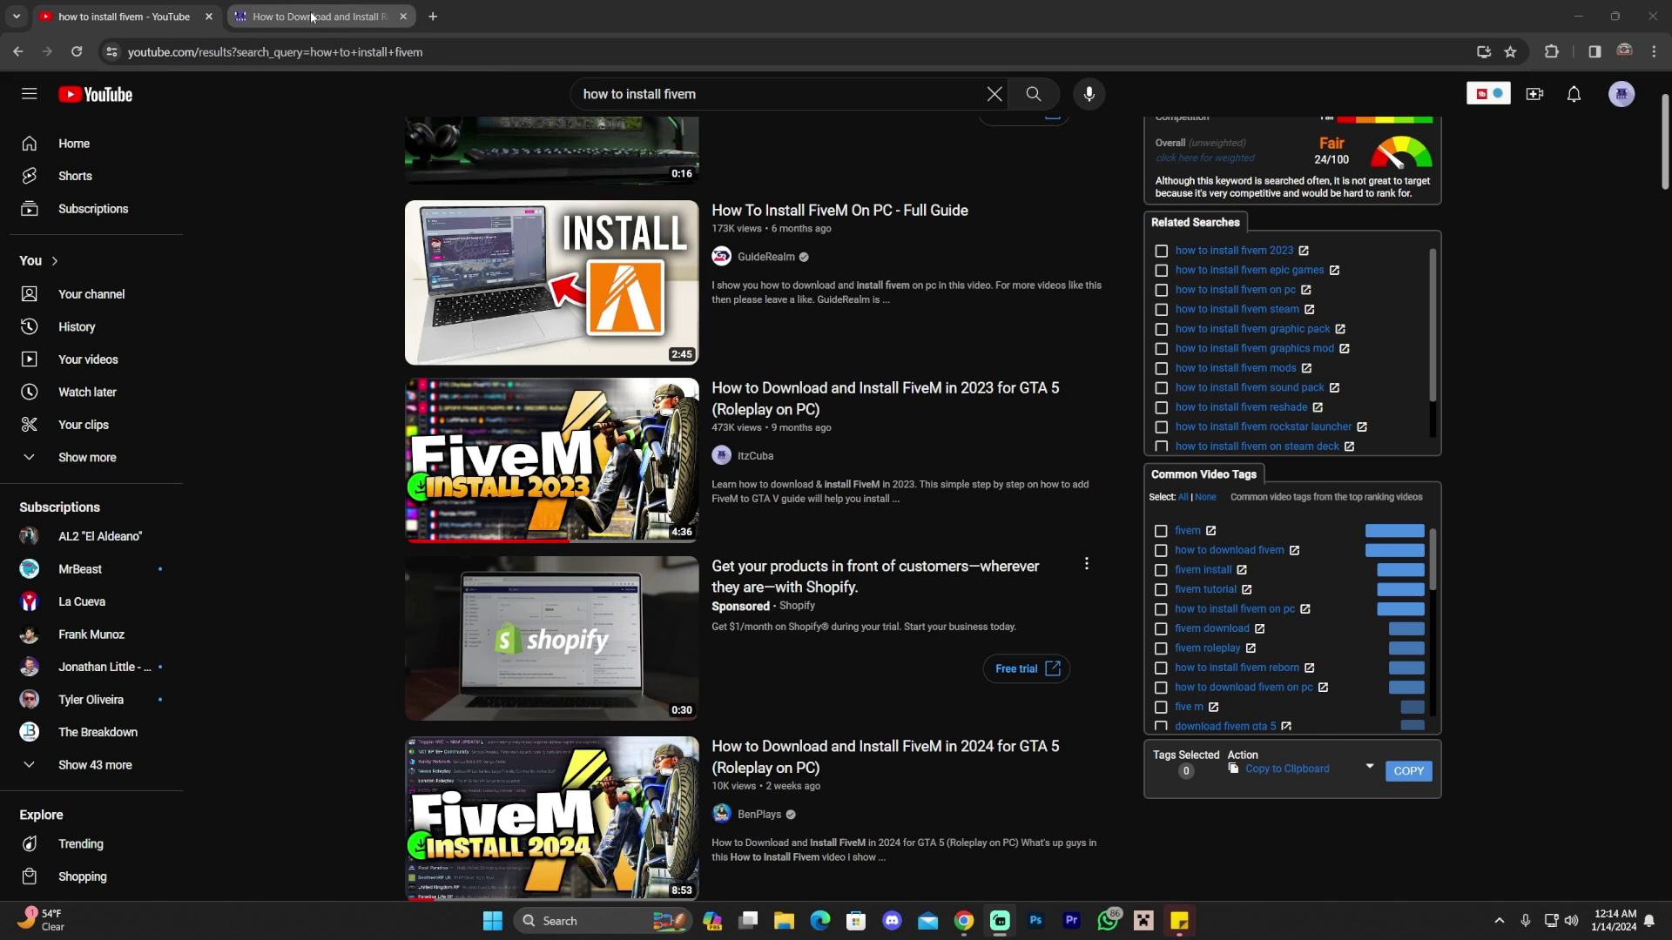
- Close the YouTube results tab and scroll through the ReShade tutorial article
{"action": "key", "text": "ctrl+w"}
{"action": "scroll", "coordinate": [1073, 353], "scroll_direction": "down", "scroll_amount": 5}
{"action": "scroll", "coordinate": [1074, 353], "scroll_direction": "down", "scroll_amount": 14}
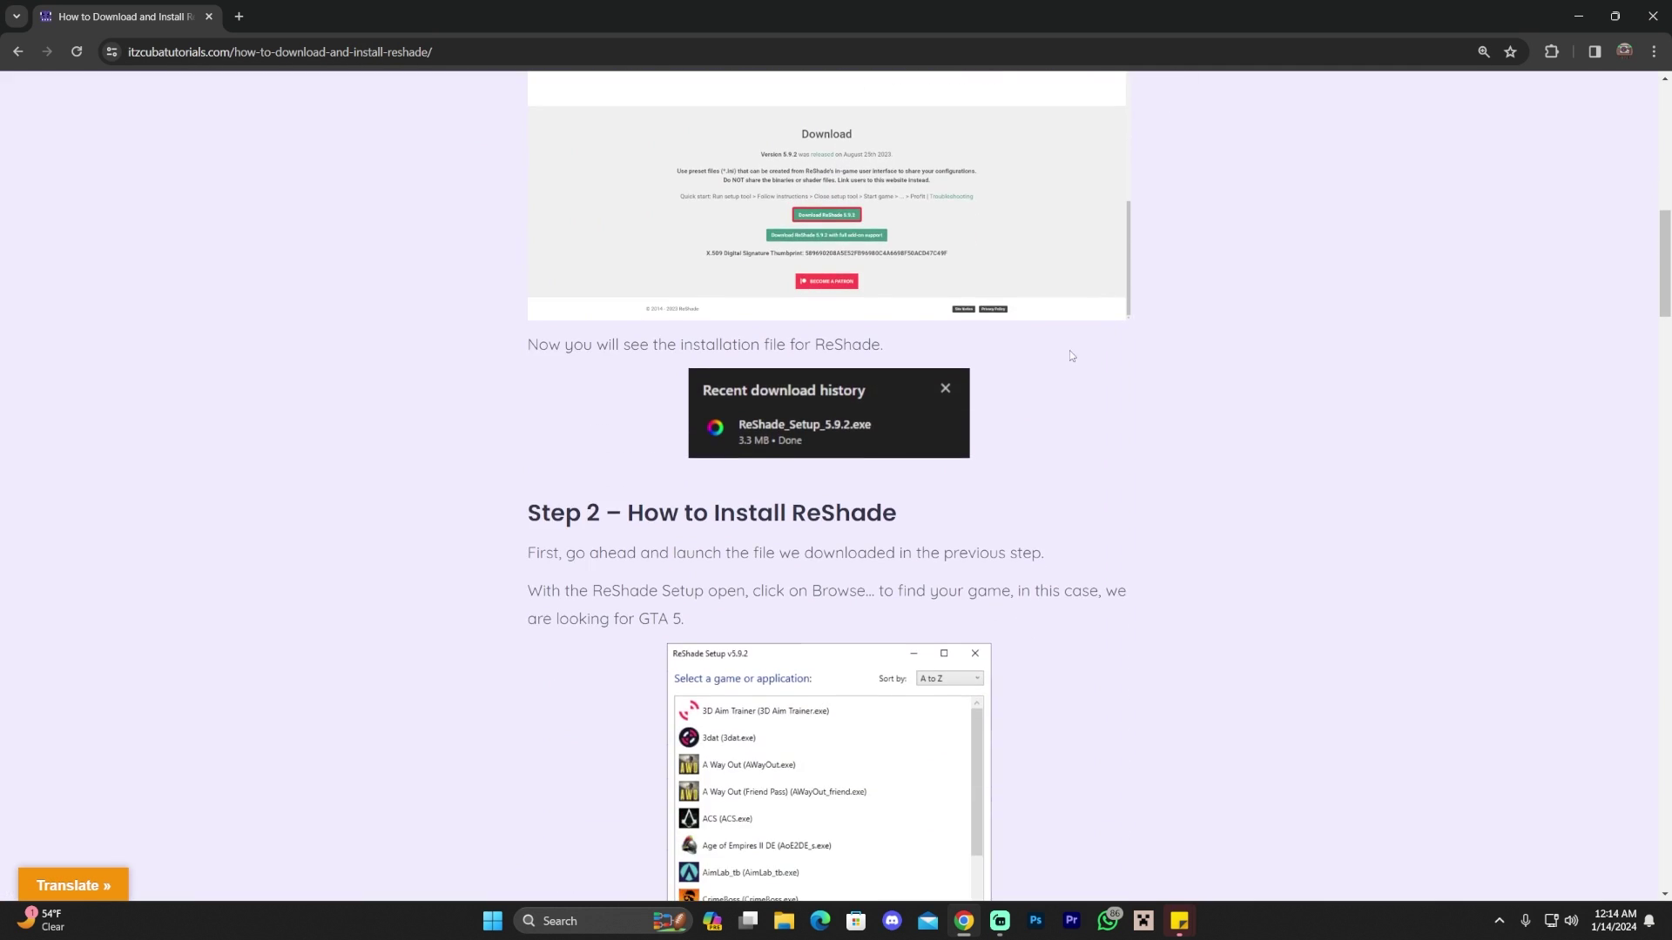
{"action": "scroll", "coordinate": [1057, 347], "scroll_direction": "down", "scroll_amount": 20}
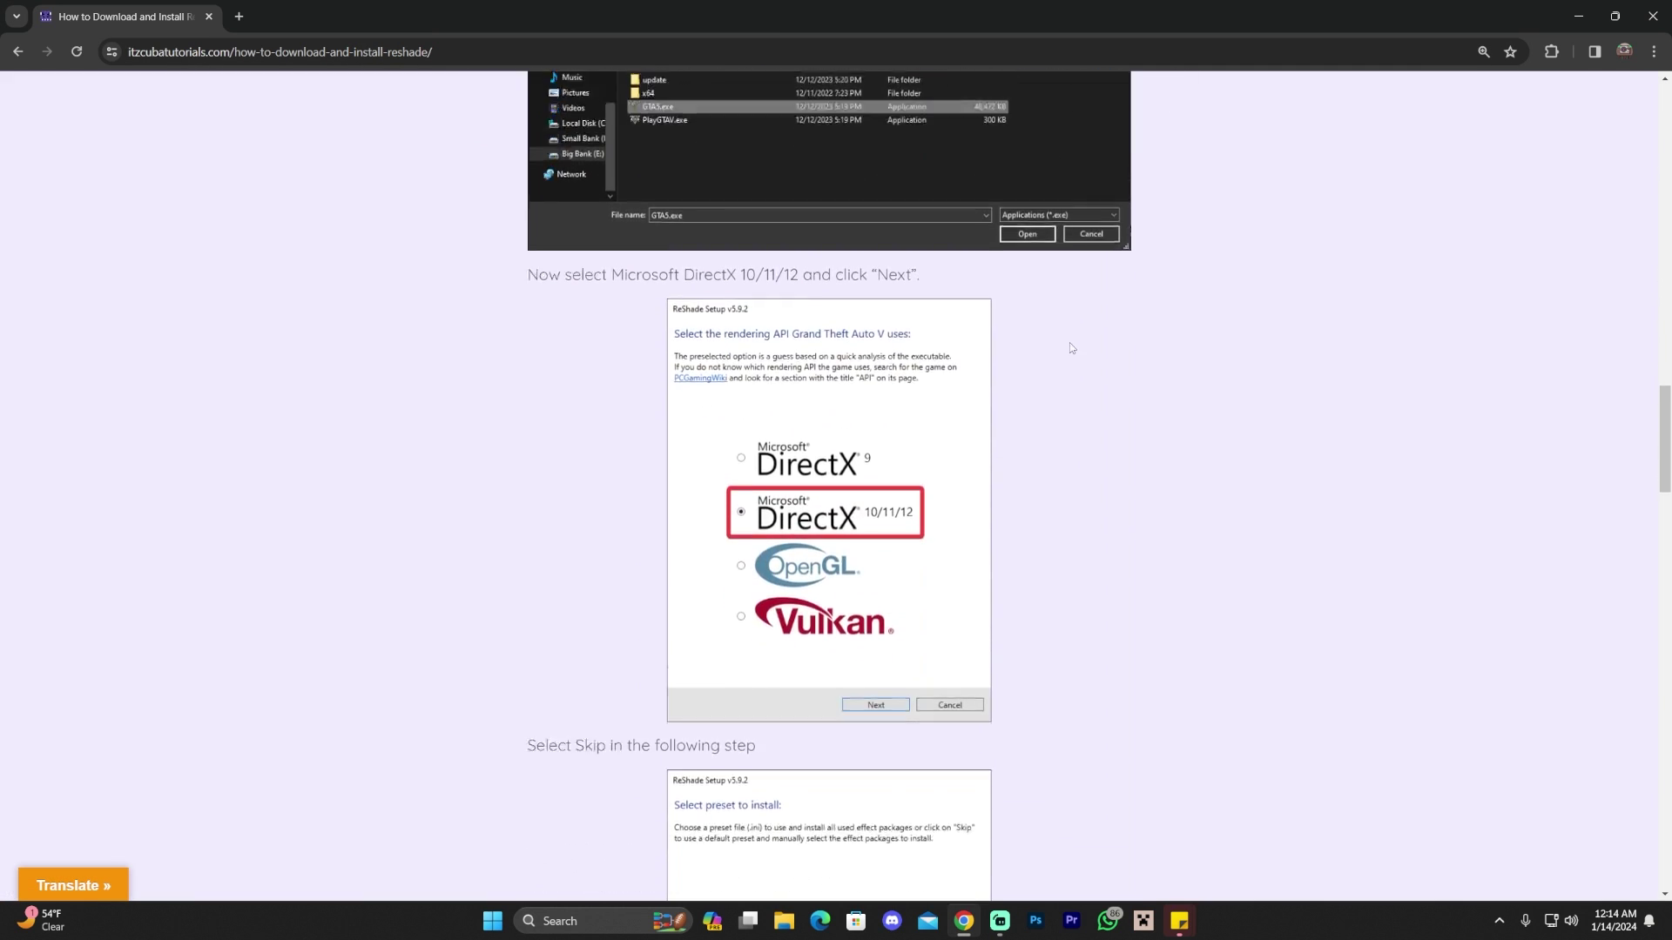
{"action": "scroll", "coordinate": [1047, 356], "scroll_direction": "down", "scroll_amount": 10}
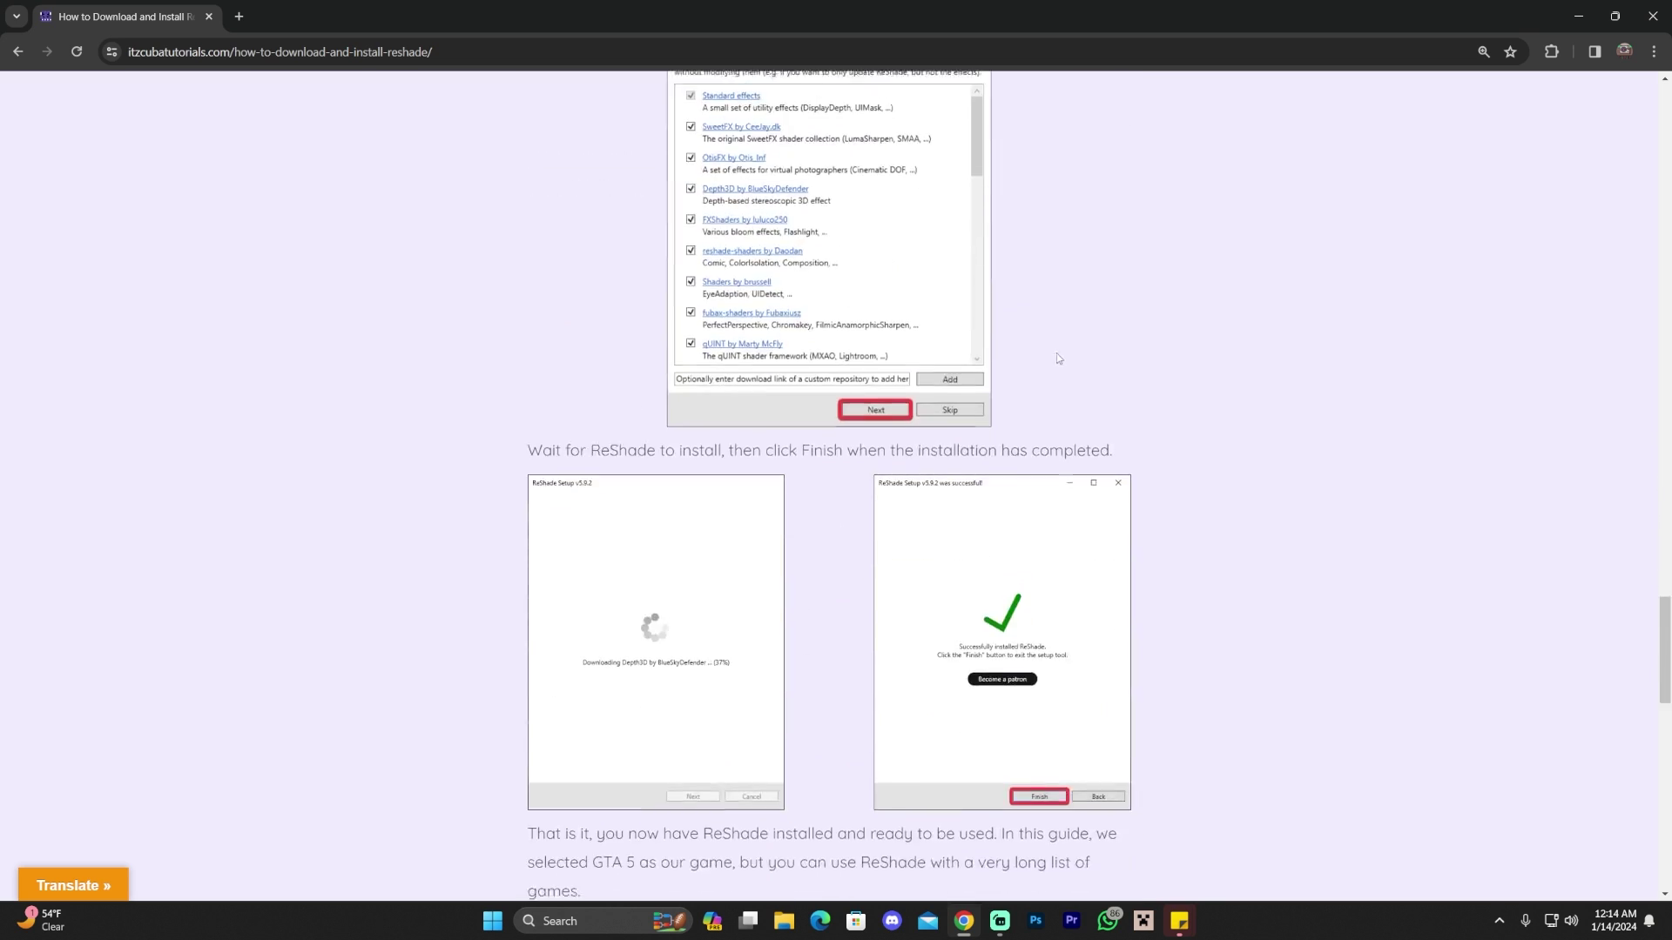
{"action": "scroll", "coordinate": [1063, 373], "scroll_direction": "up", "scroll_amount": 15}
{"action": "scroll", "coordinate": [843, 333], "scroll_direction": "up", "scroll_amount": 20}
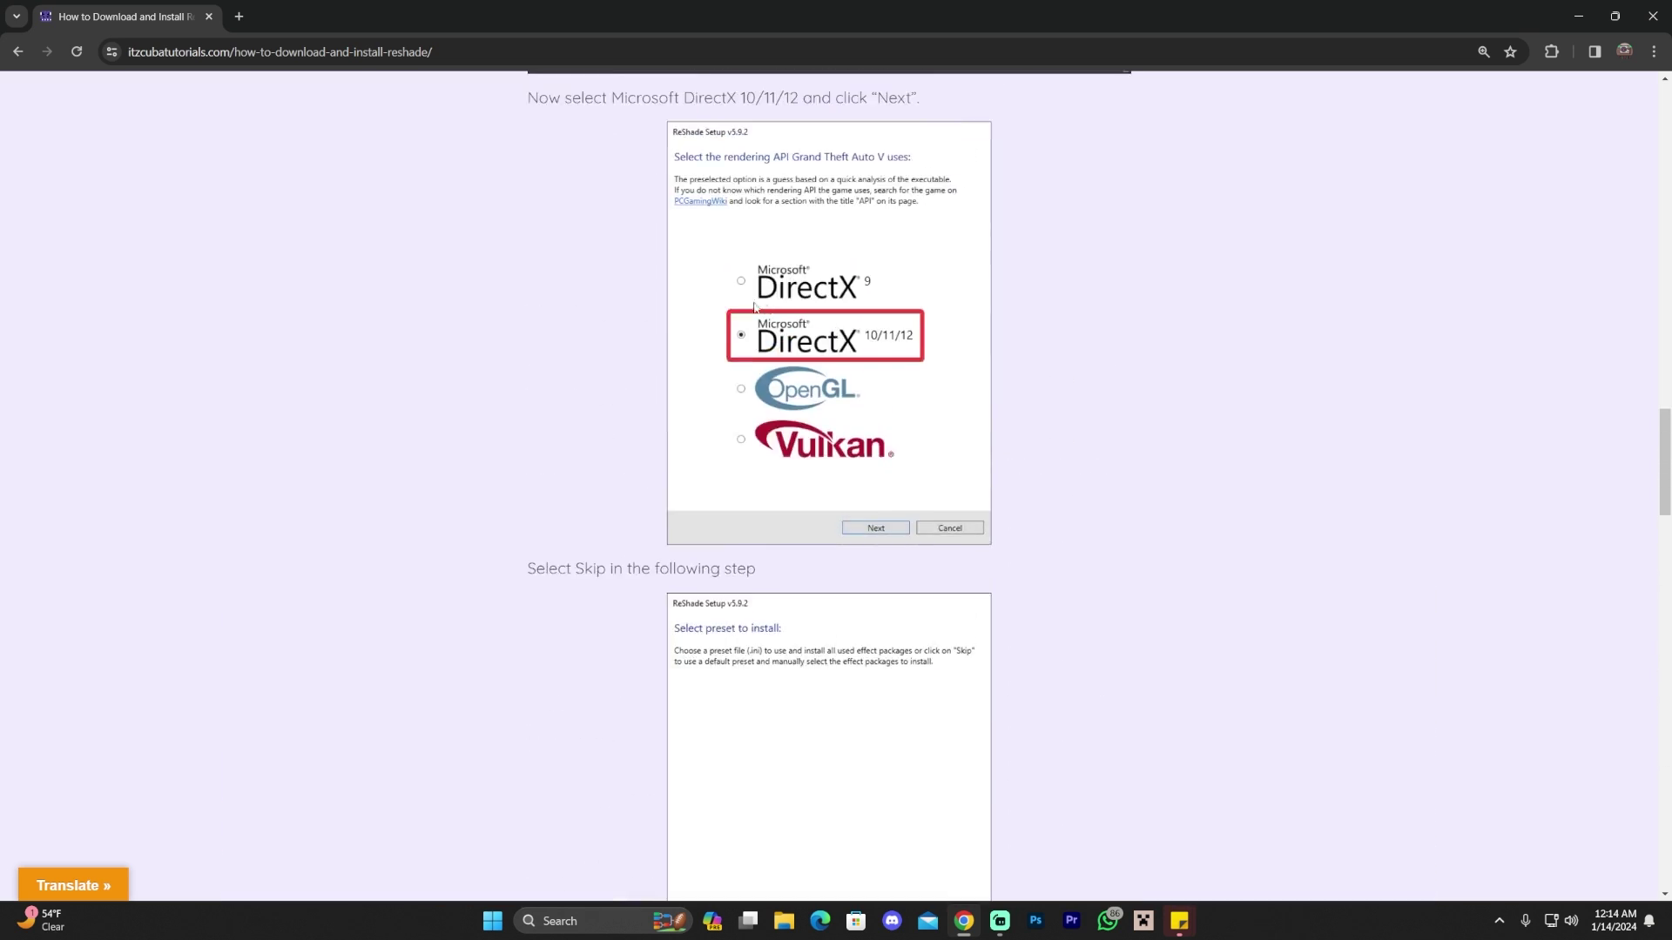
{"action": "scroll", "coordinate": [800, 312], "scroll_direction": "up", "scroll_amount": 9}
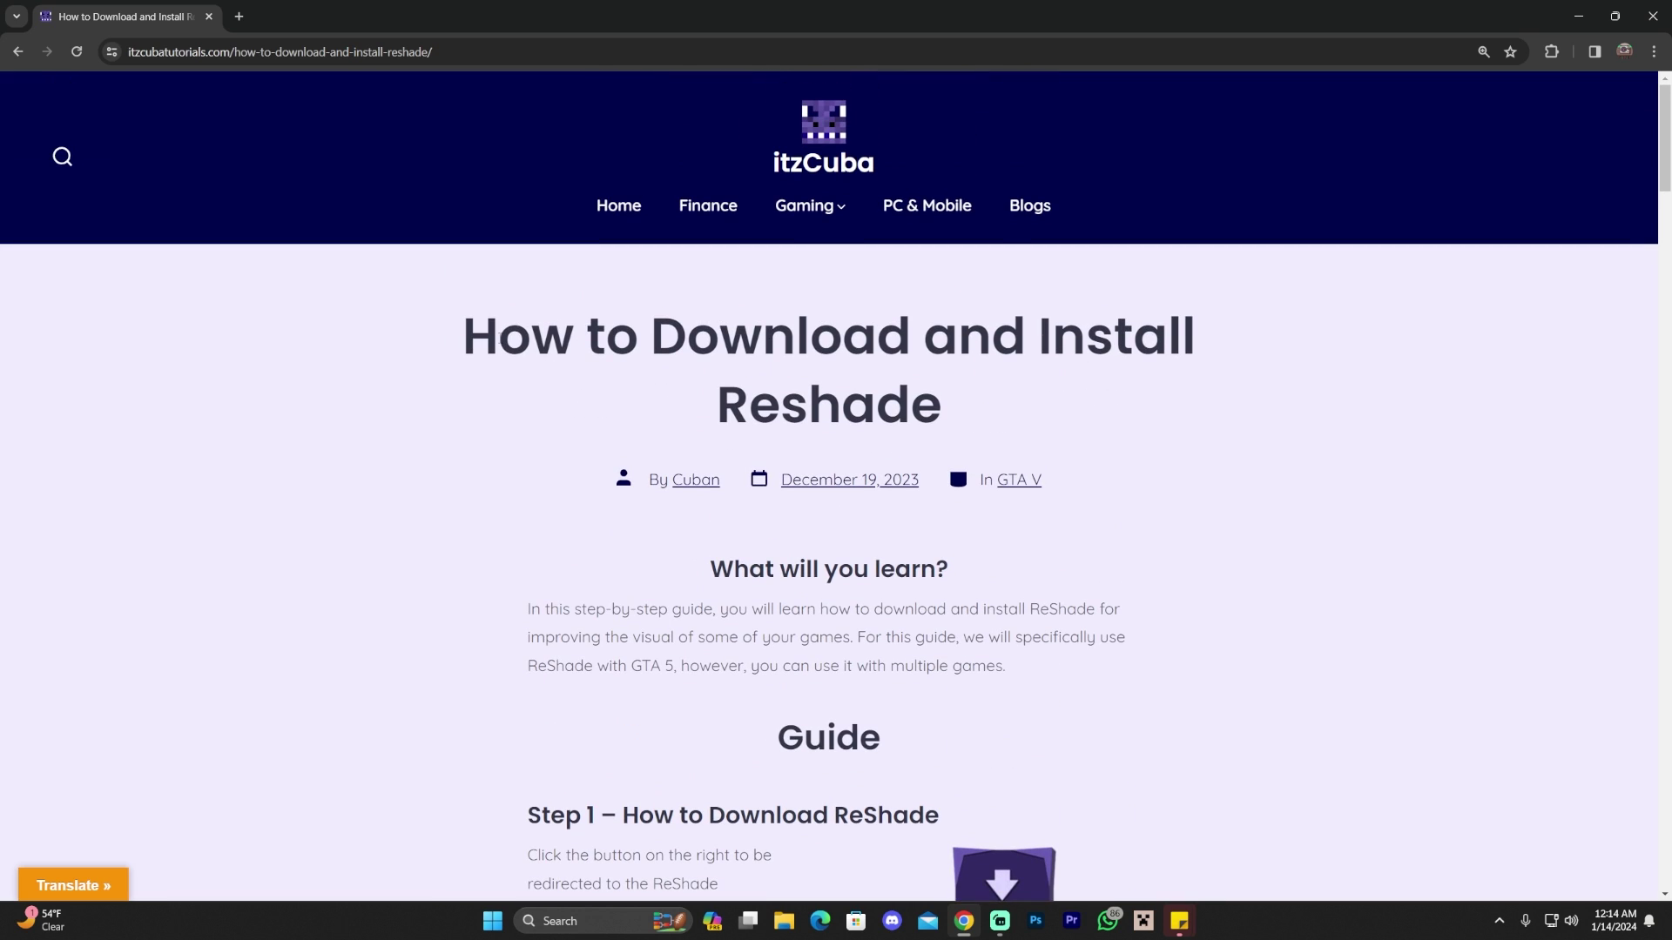
- Highlight and deselect text in the article title and the Step 1 ReShade heading
{"action": "left_click_drag", "start_coordinate": [531, 337], "coordinate": [763, 337]}
{"action": "left_click", "coordinate": [763, 337]}
{"action": "scroll", "coordinate": [676, 345], "scroll_direction": "down", "scroll_amount": 4}
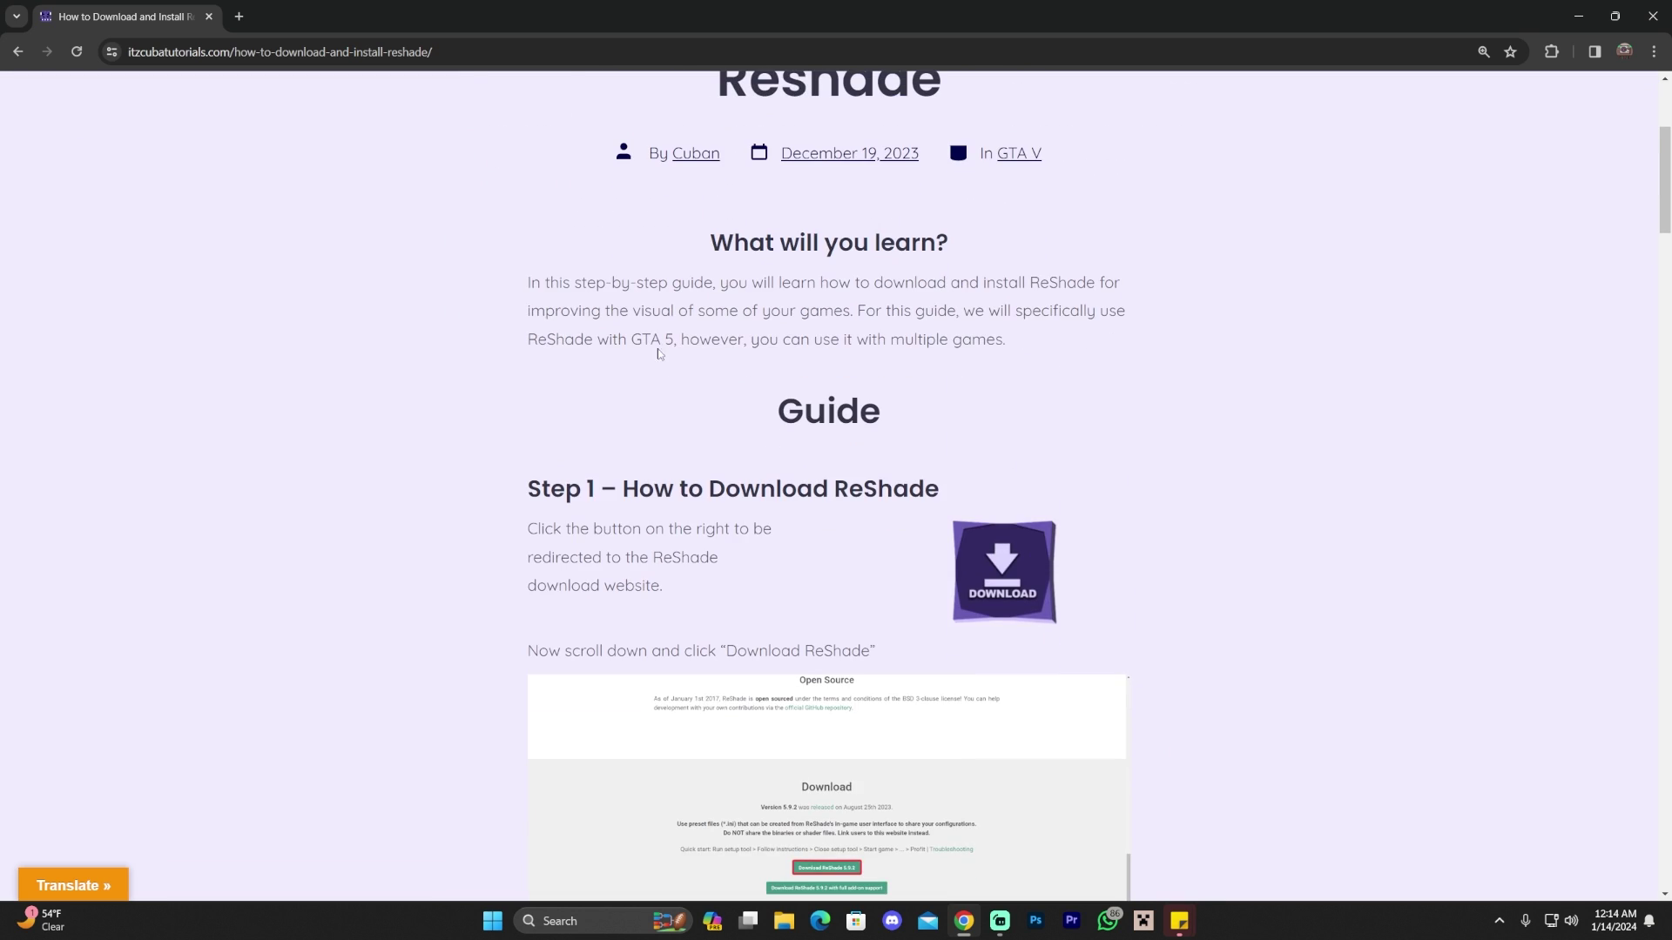
{"action": "scroll", "coordinate": [648, 348], "scroll_direction": "down", "scroll_amount": 2}
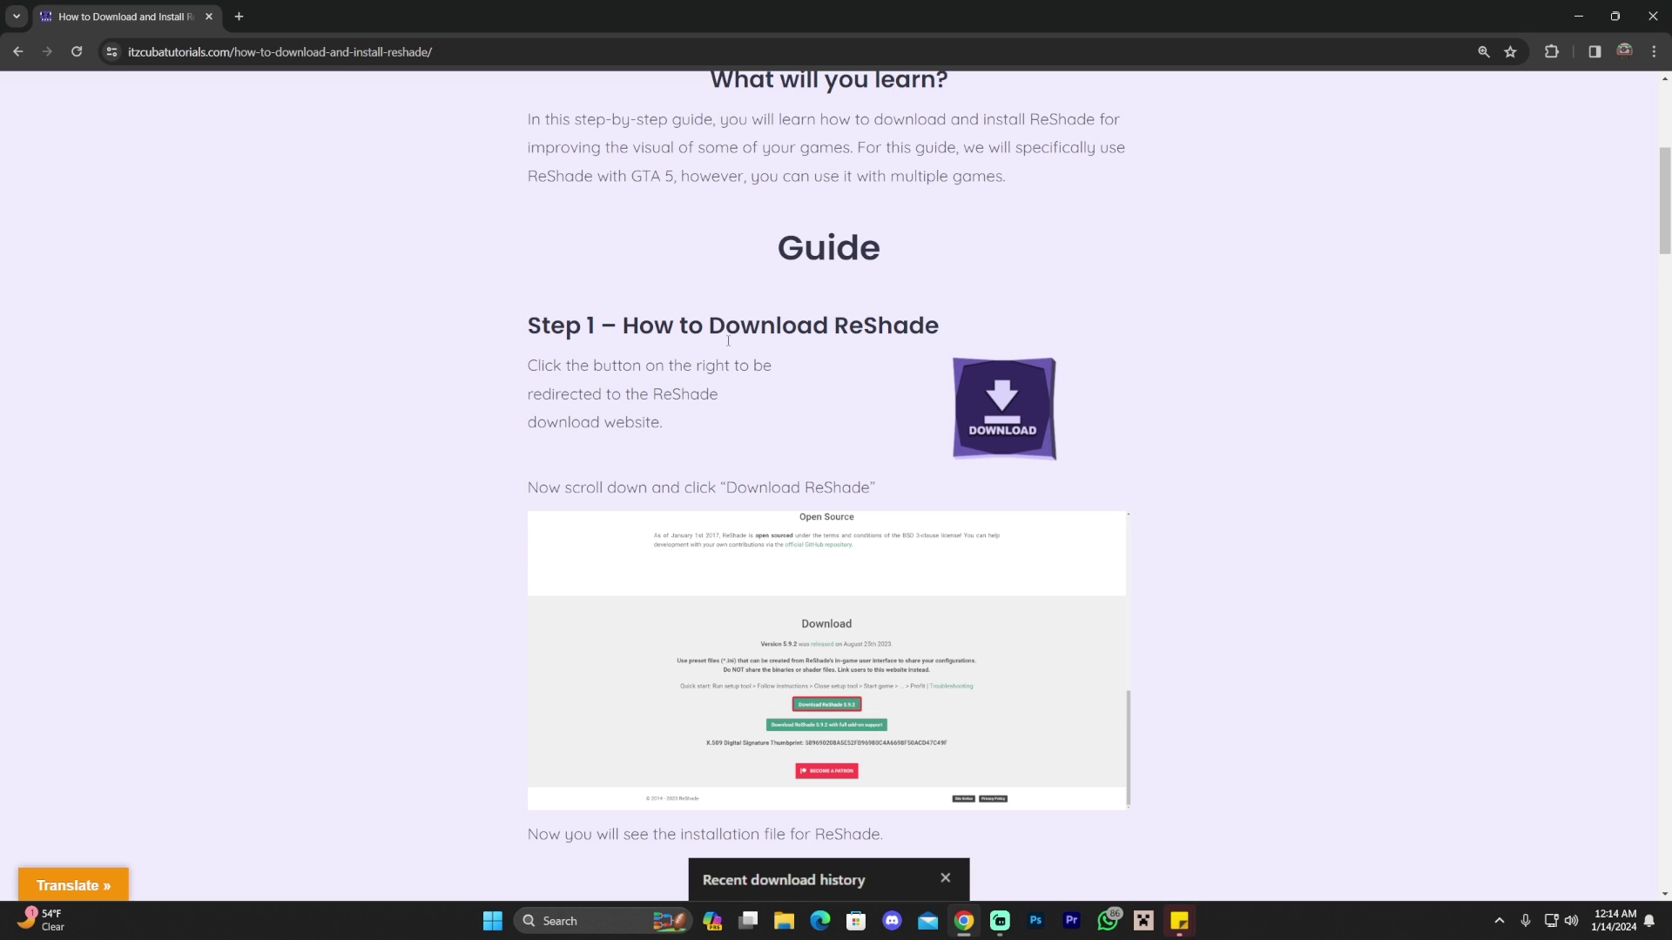
{"action": "scroll", "coordinate": [607, 332], "scroll_direction": "up", "scroll_amount": 2}
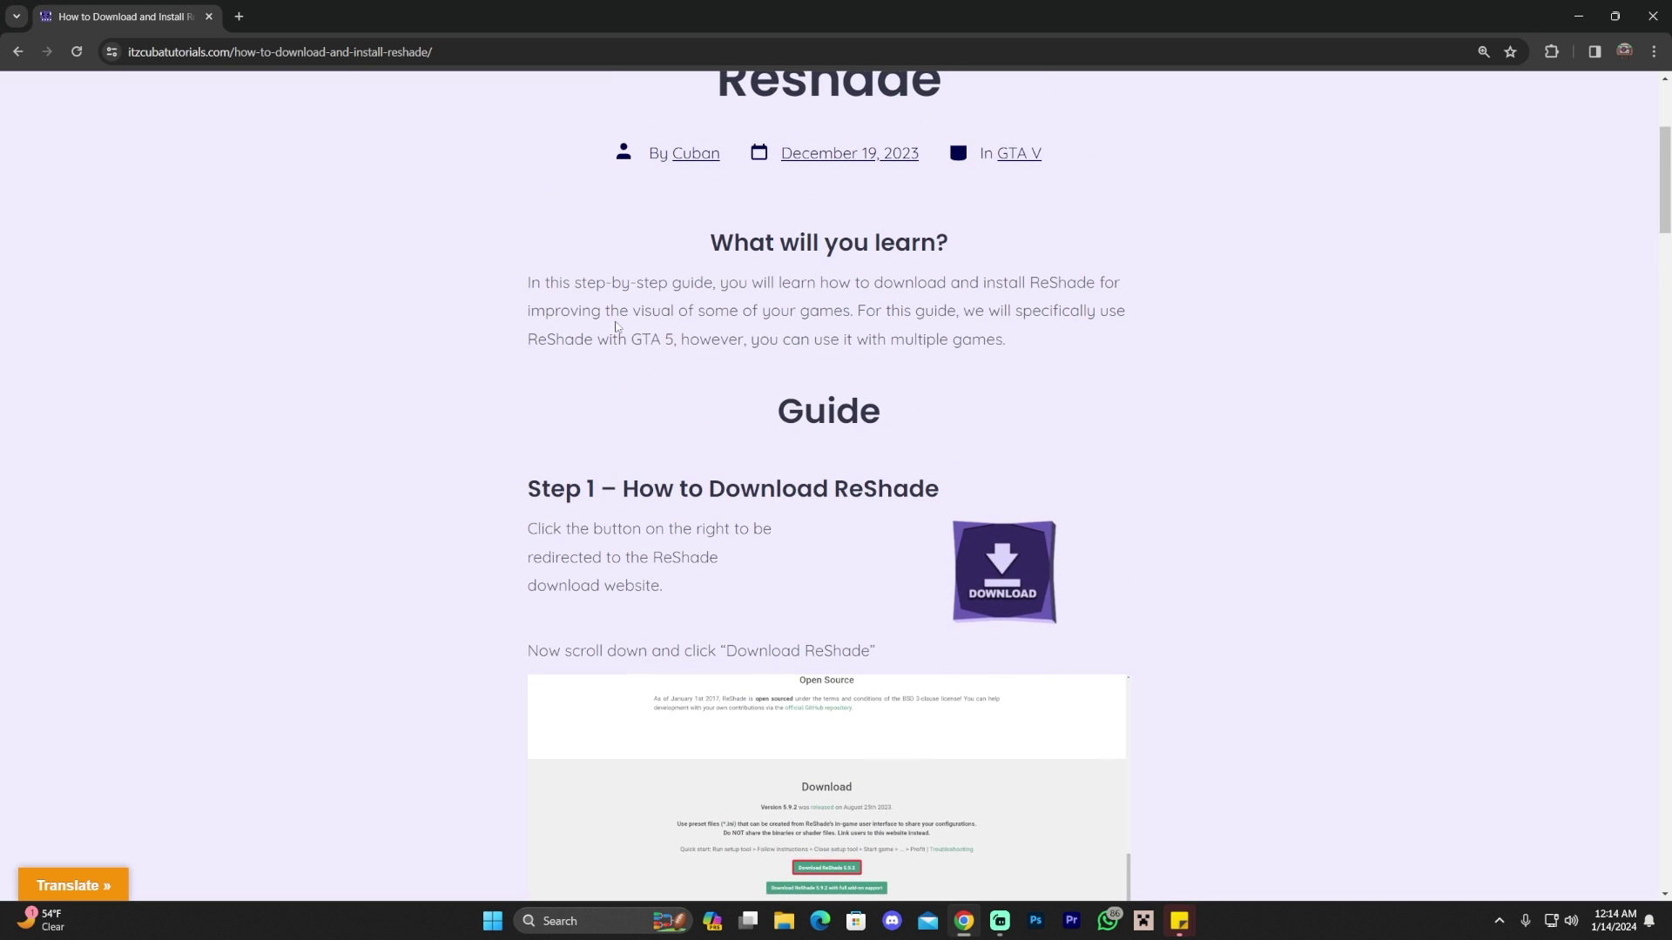
{"action": "scroll", "coordinate": [742, 353], "scroll_direction": "down", "scroll_amount": 2}
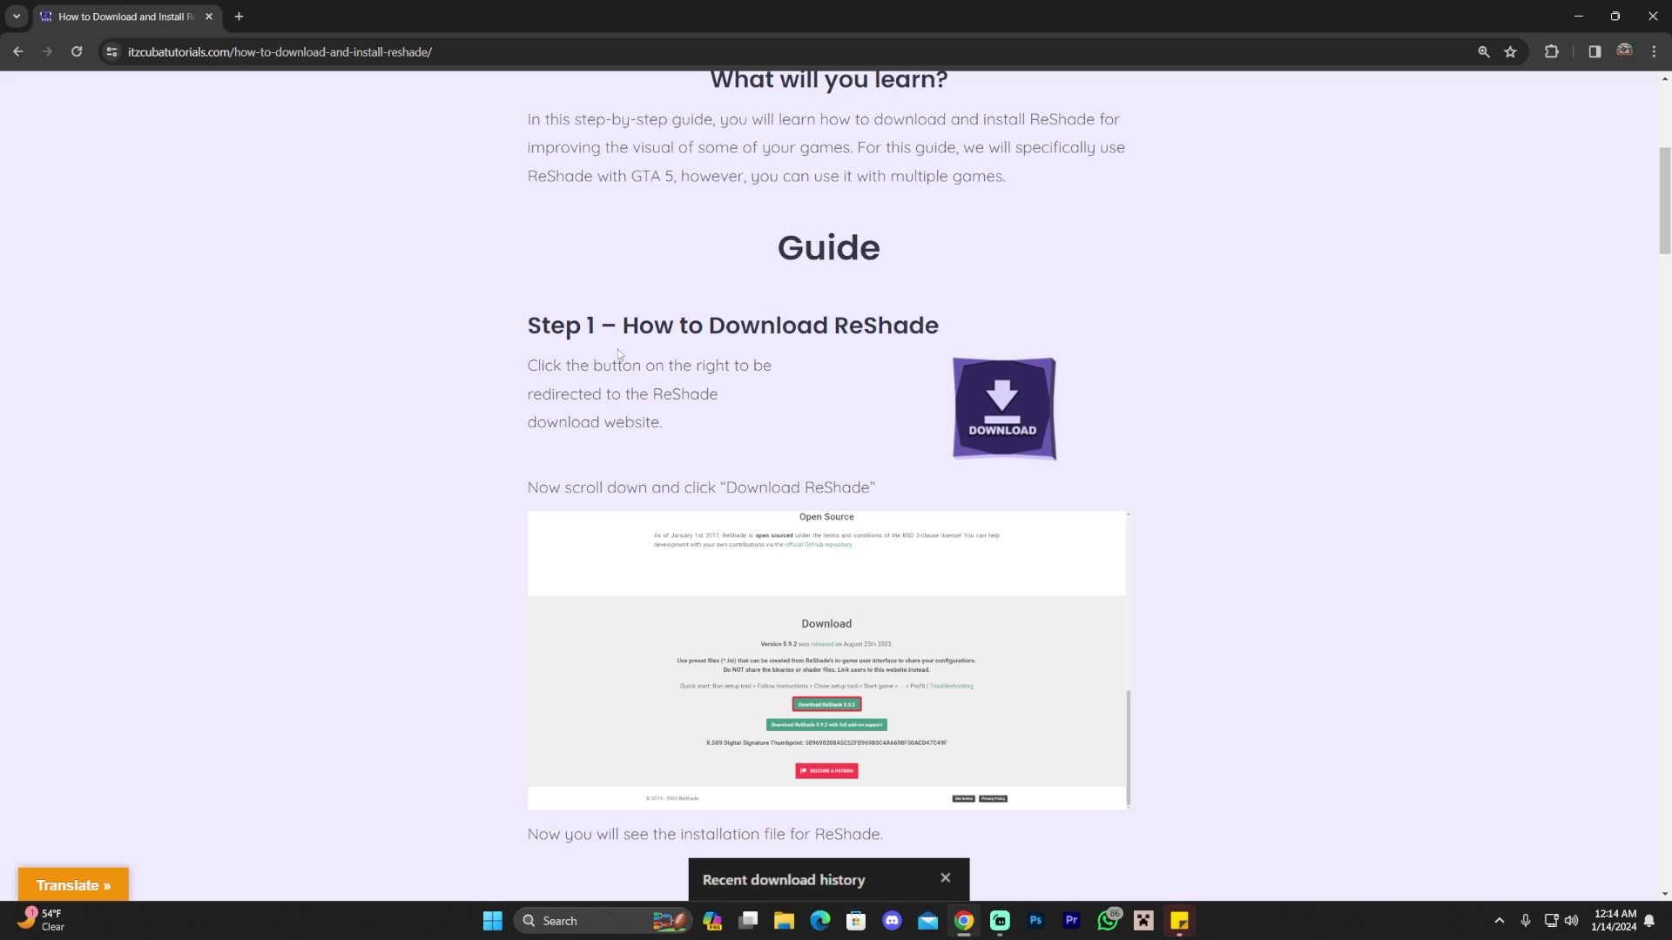
{"action": "left_click_drag", "start_coordinate": [933, 326], "coordinate": [830, 327]}
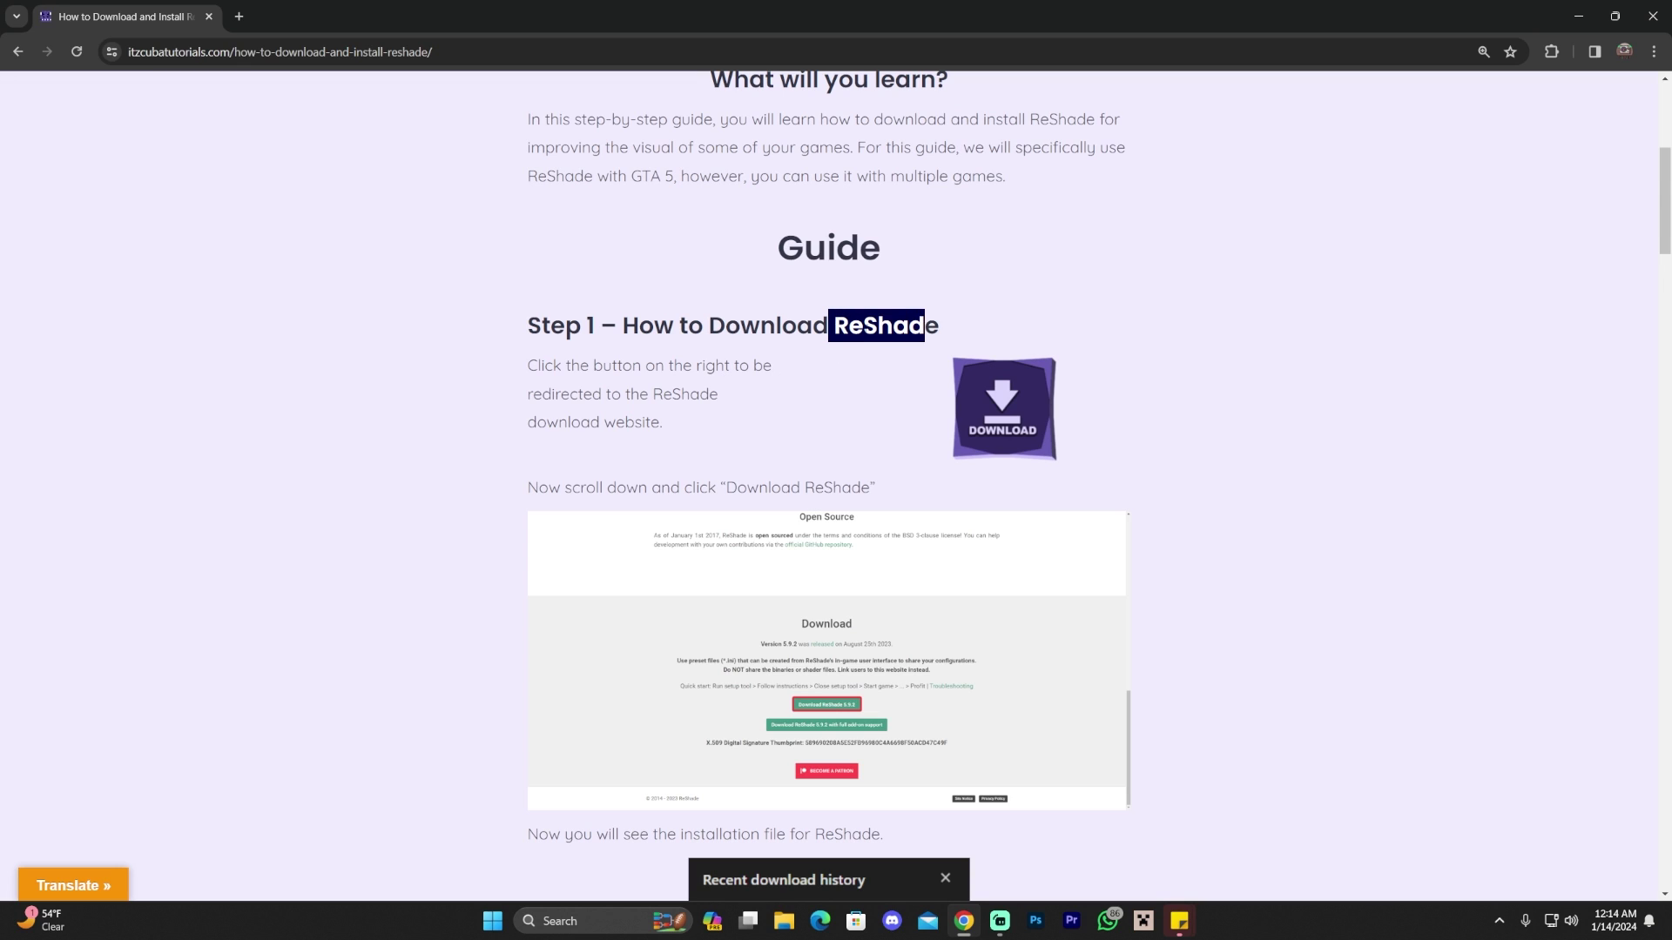
{"action": "left_click", "coordinate": [863, 331]}
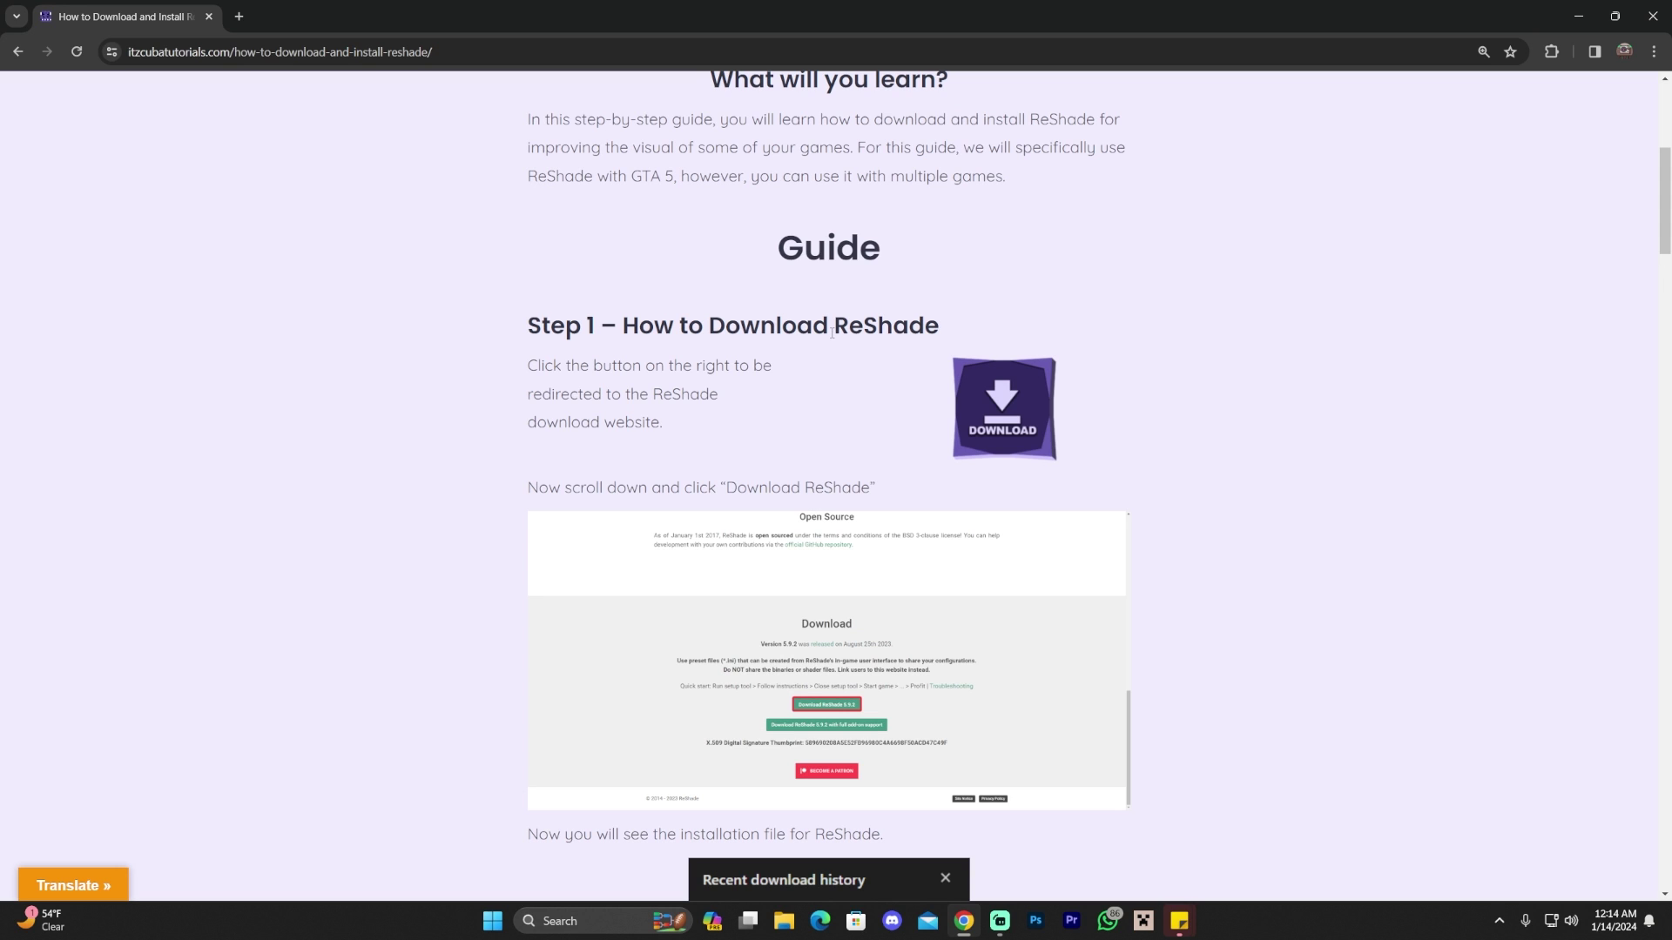
- Scroll the article to settle on its title and Step 1 download section
{"action": "scroll", "coordinate": [774, 340], "scroll_direction": "up", "scroll_amount": 1}
{"action": "scroll", "coordinate": [774, 340], "scroll_direction": "down", "scroll_amount": 15}
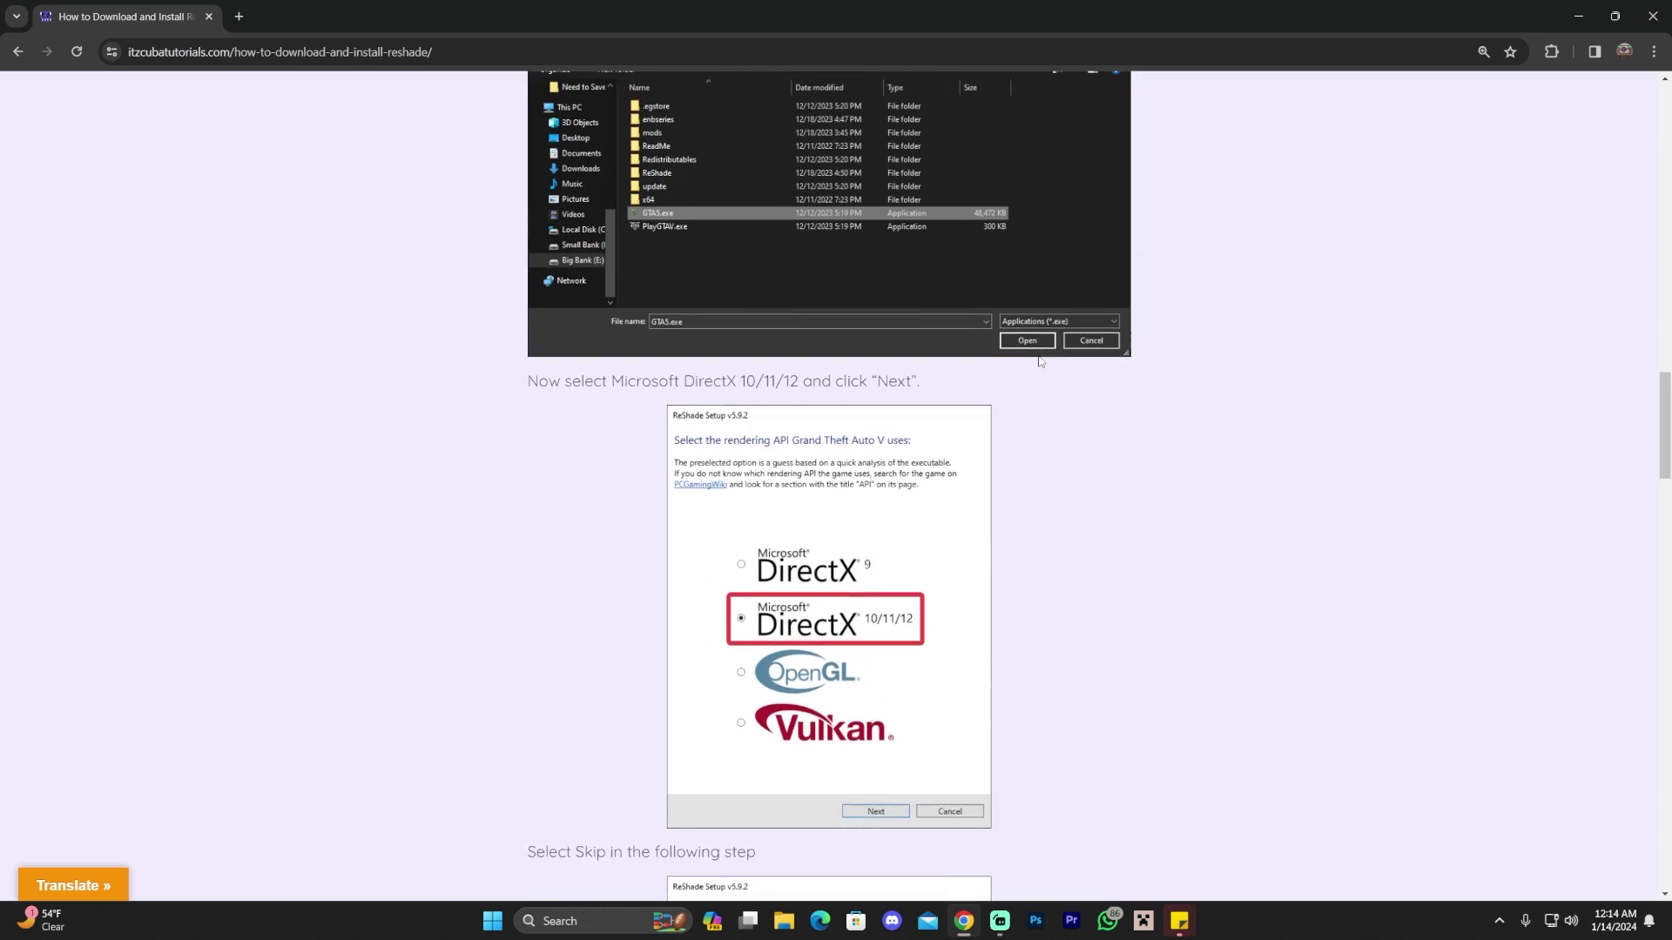
{"action": "scroll", "coordinate": [1106, 353], "scroll_direction": "down", "scroll_amount": 20}
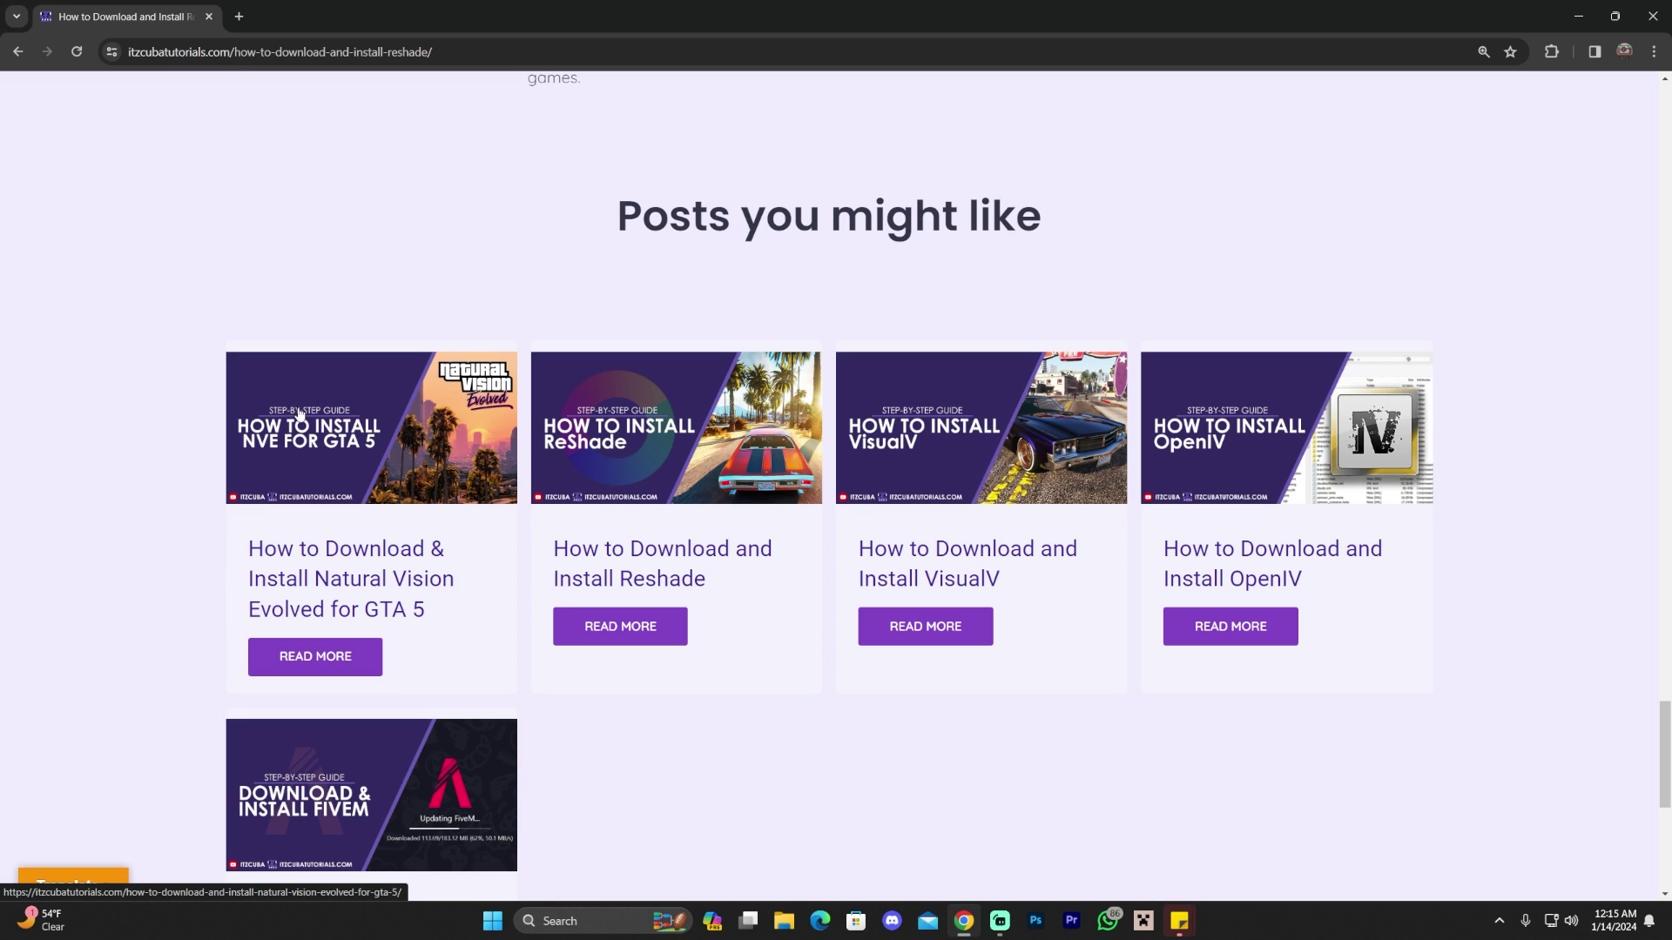
{"action": "scroll", "coordinate": [330, 327], "scroll_direction": "up", "scroll_amount": 20}
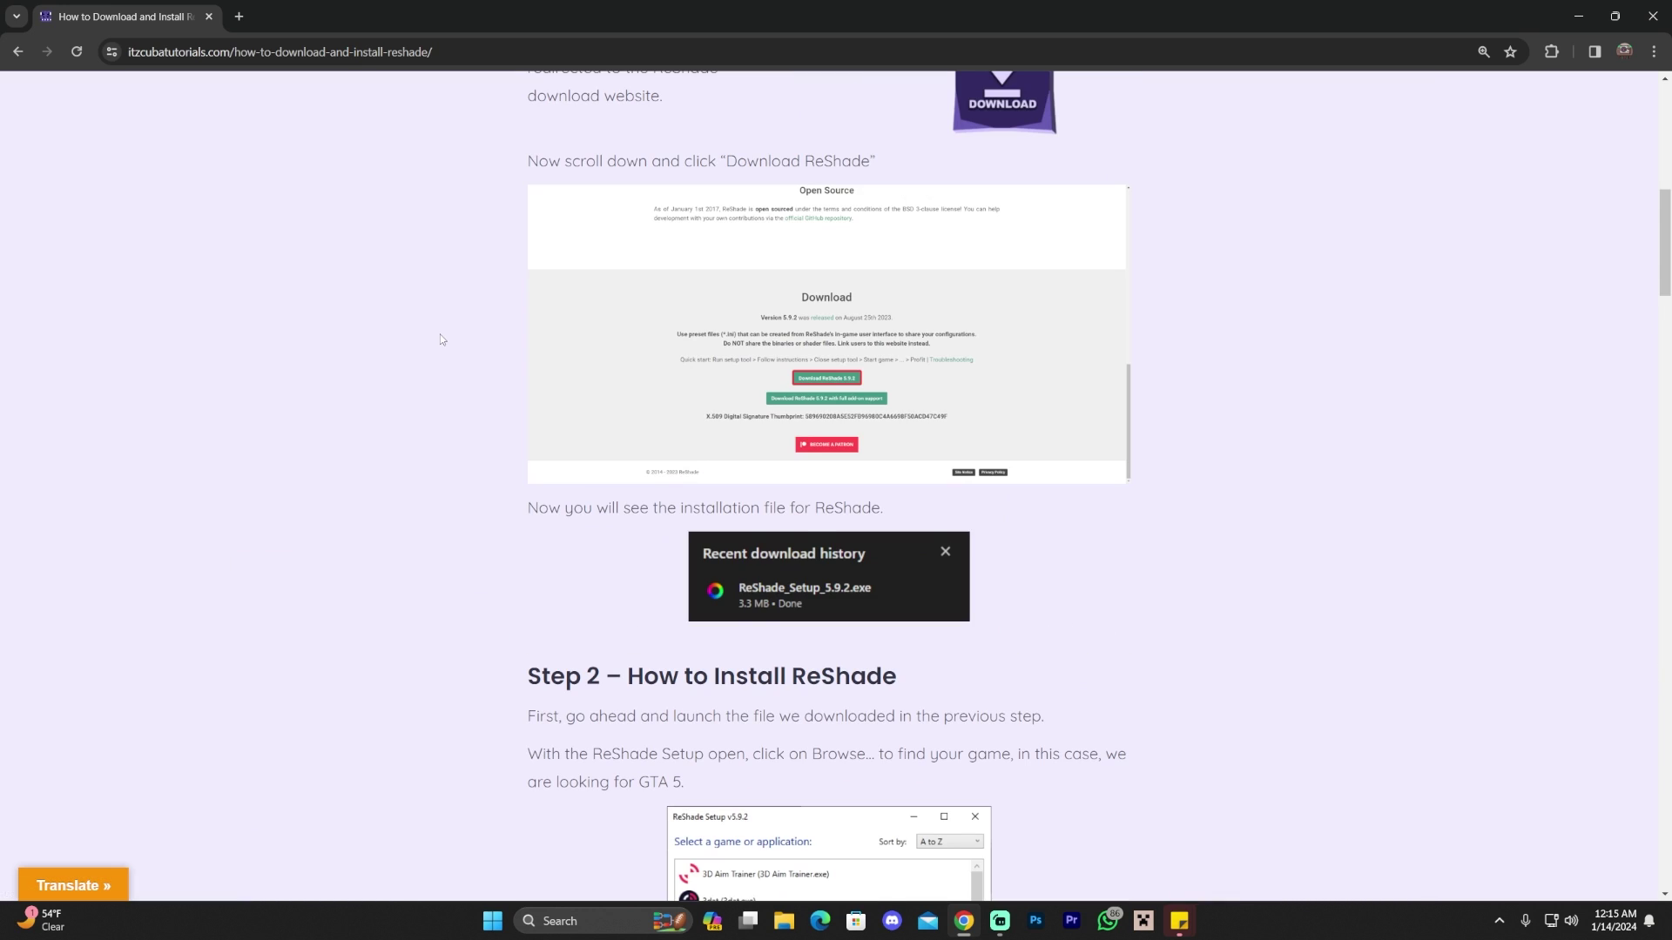
{"action": "scroll", "coordinate": [440, 336], "scroll_direction": "up", "scroll_amount": 5}
{"action": "scroll", "coordinate": [442, 343], "scroll_direction": "up", "scroll_amount": 5}
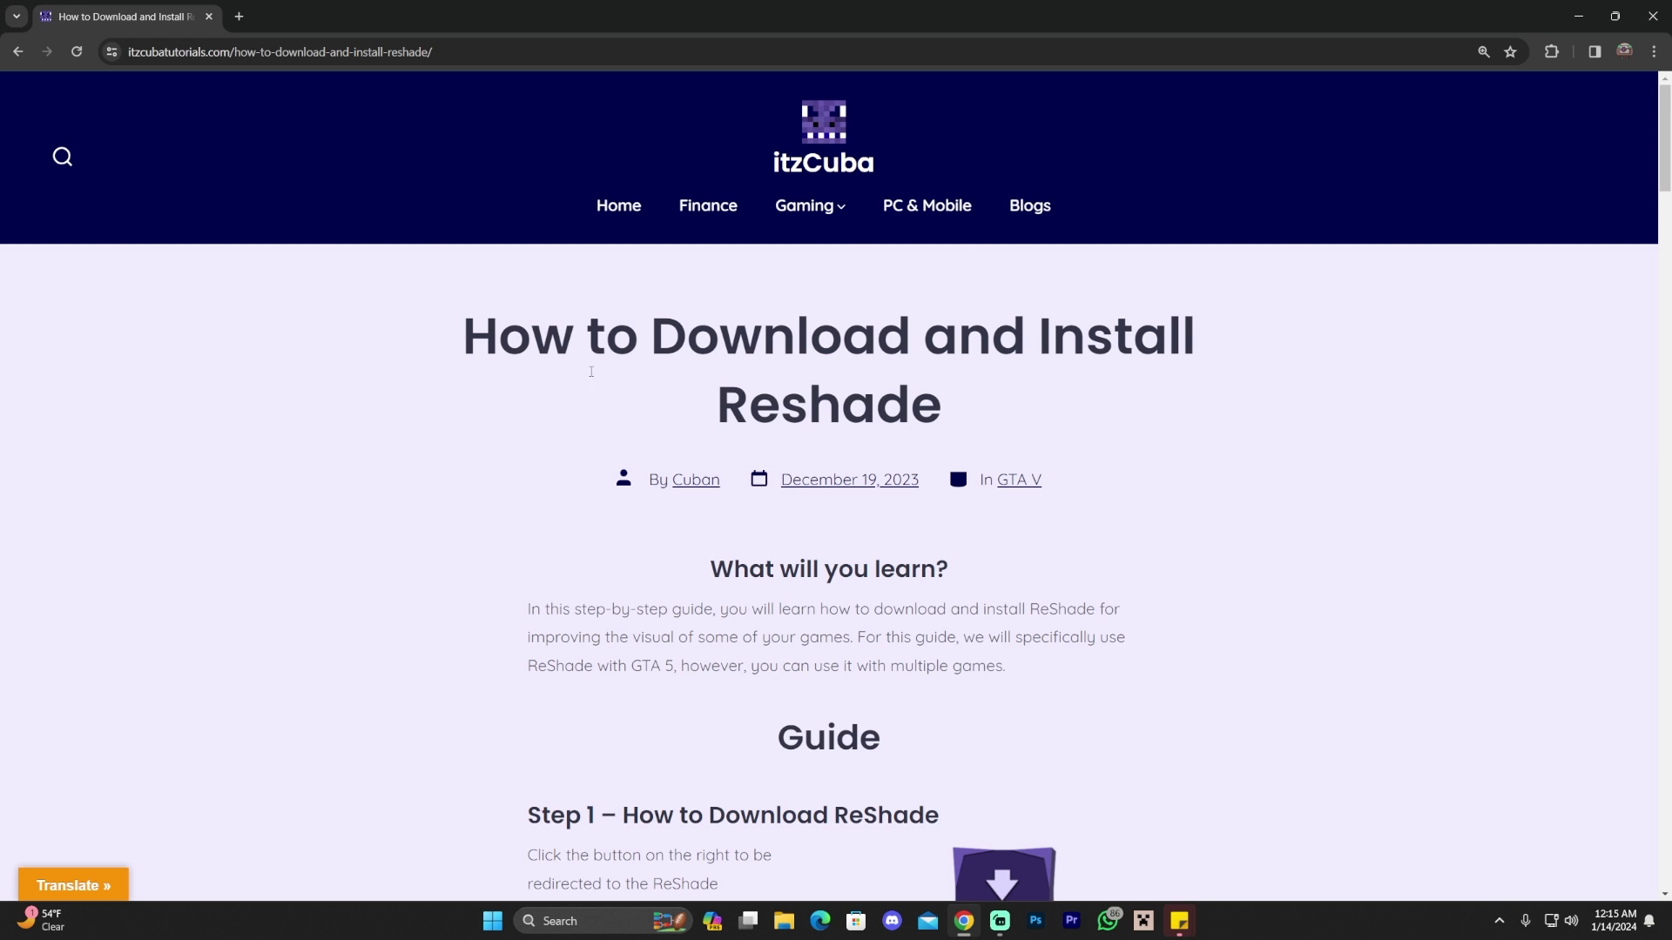
{"action": "scroll", "coordinate": [346, 359], "scroll_direction": "down", "scroll_amount": 5}
{"action": "scroll", "coordinate": [339, 349], "scroll_direction": "up", "scroll_amount": 3}
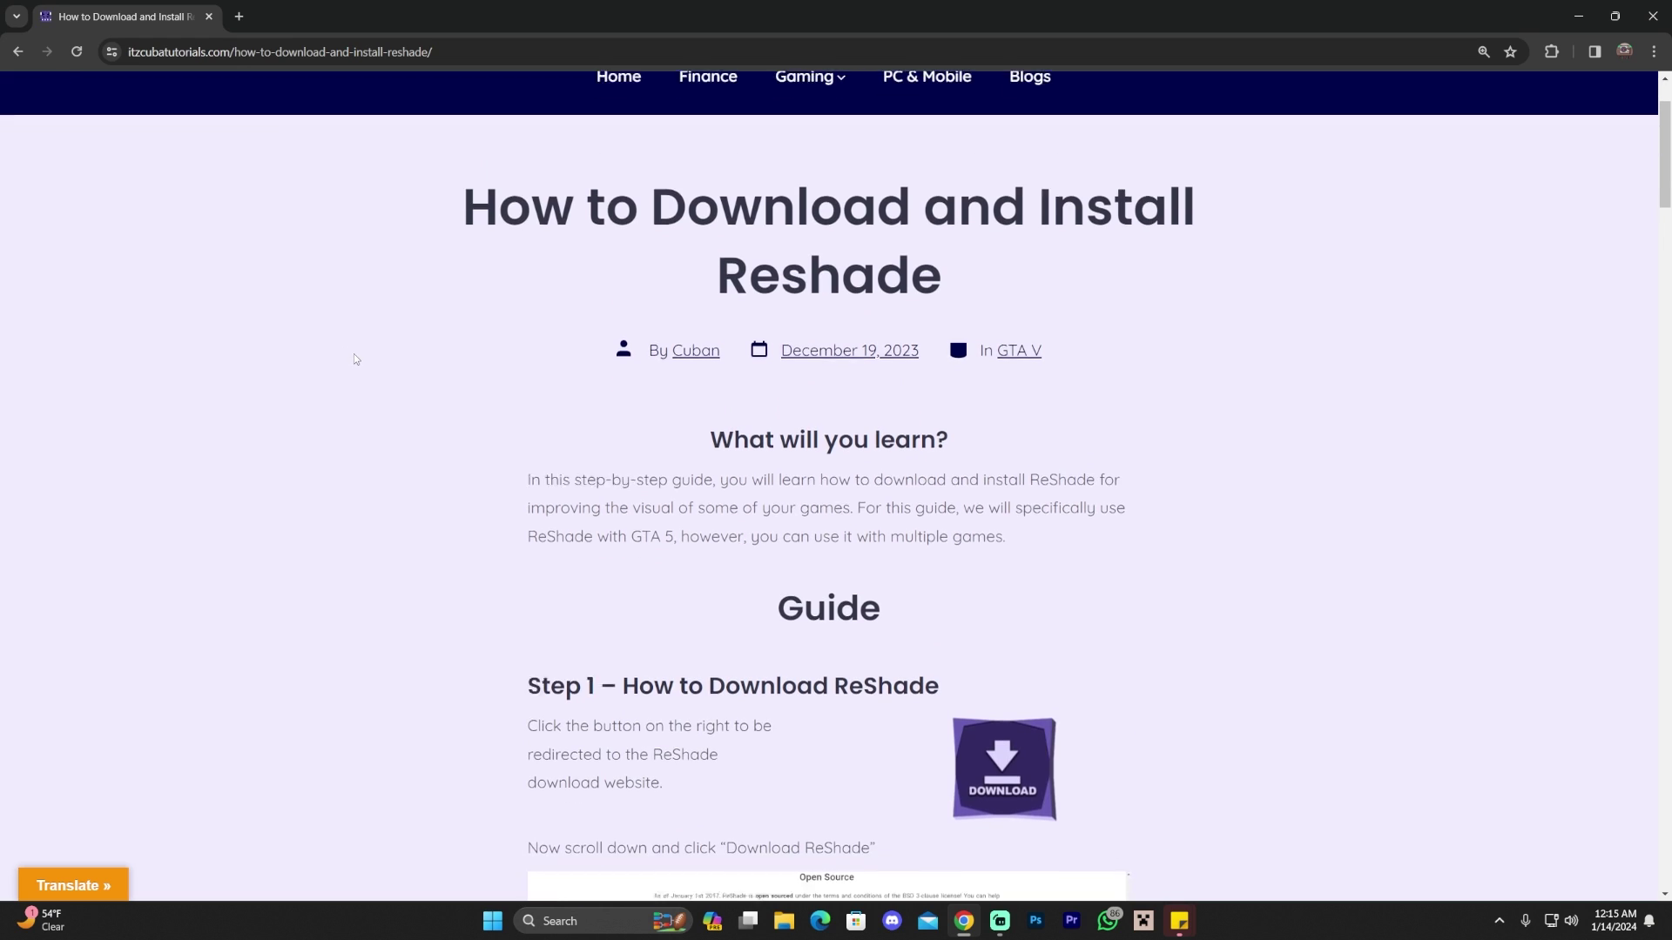